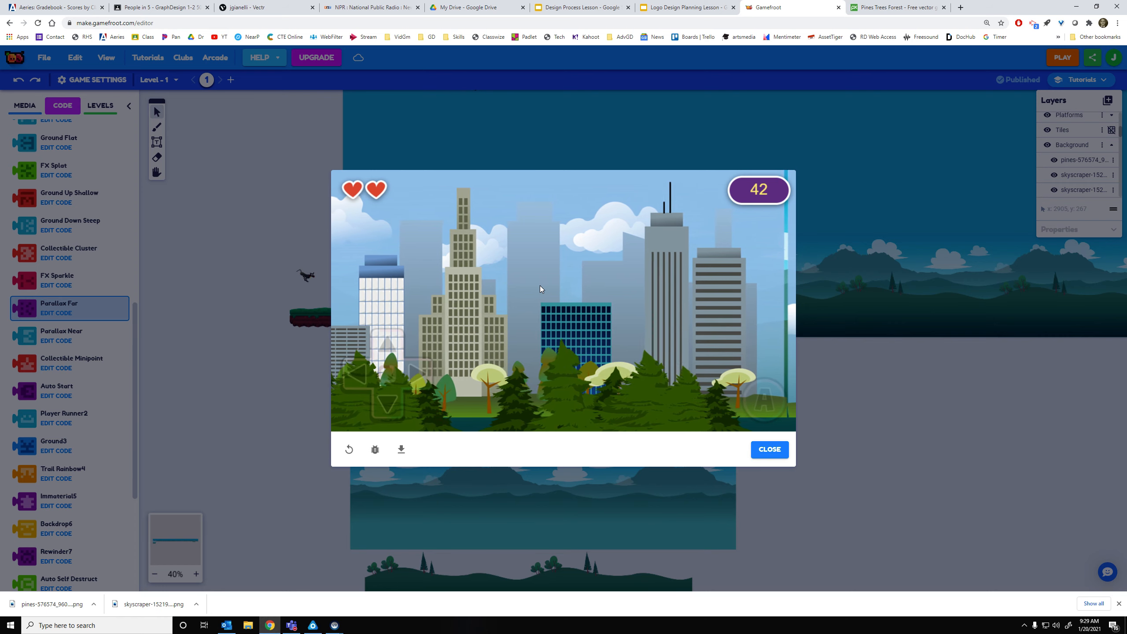
# Close the Game Over preview to return to the level editor
pyautogui.click(769, 449)
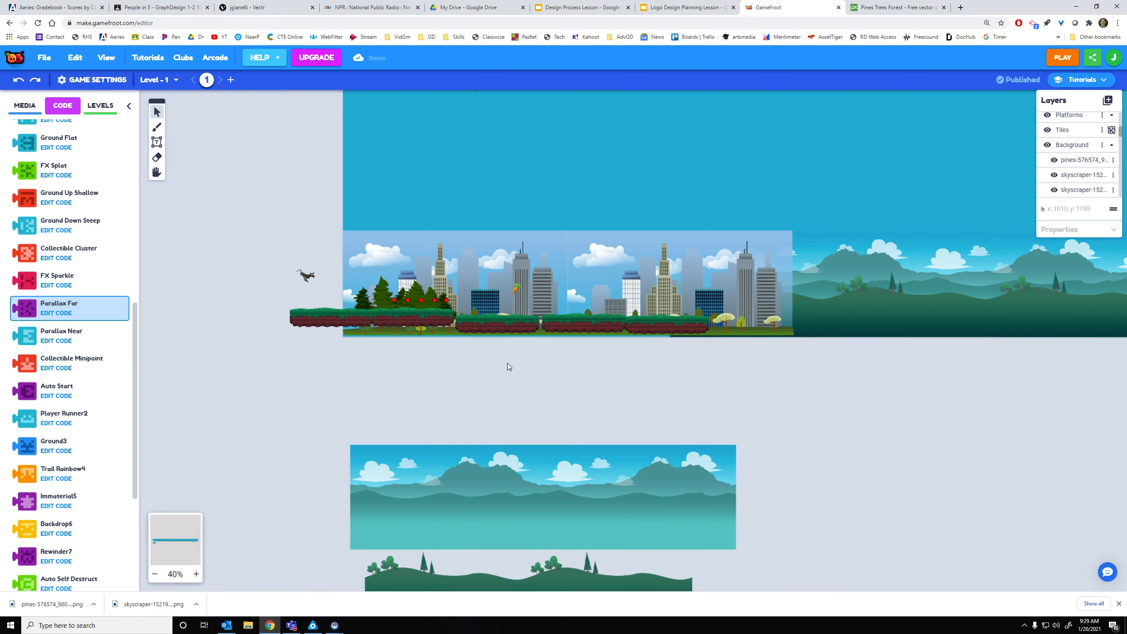
# Move the mountain backdrop below the level and place the pine-hills image over it
pyautogui.scroll(4, 344, 305)
pyautogui.scroll(-3, 382, 298)
pyautogui.moveTo(434, 377); pyautogui.dragTo(529, 415)
pyautogui.moveTo(901, 431); pyautogui.dragTo(282, 407)
pyautogui.click(461, 300)
pyautogui.click(470, 252)
pyautogui.moveTo(605, 264); pyautogui.dragTo(576, 469)
pyautogui.click(453, 314)
pyautogui.moveTo(453, 314); pyautogui.dragTo(628, 528)
# Check the layered Parallax Far mountain and Parallax Near hills backdrops
pyautogui.press('space')
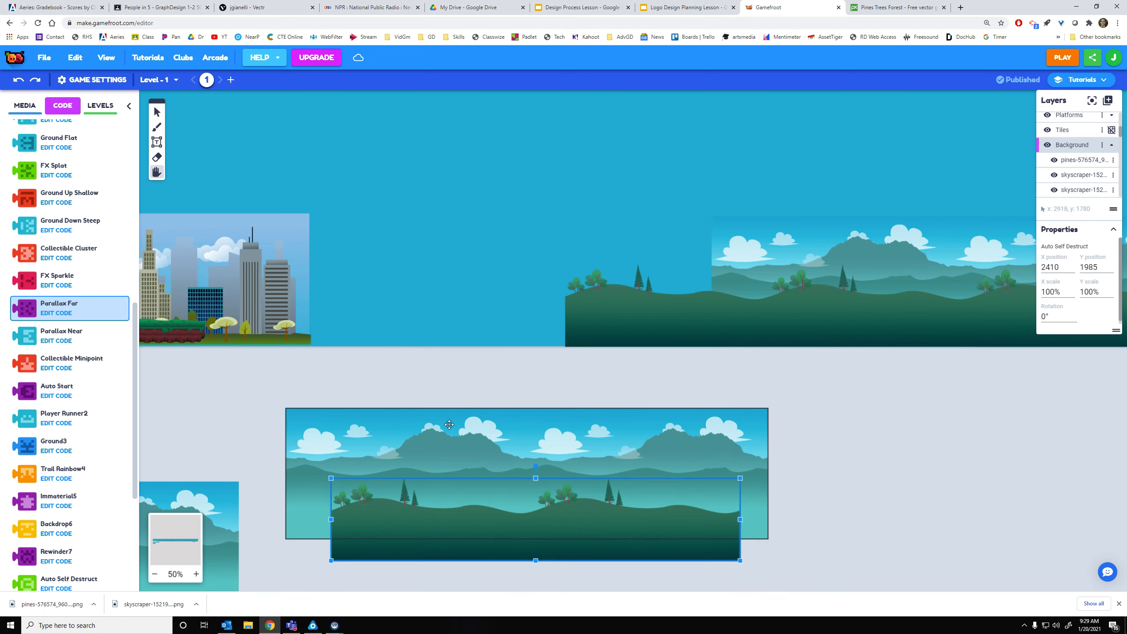
pyautogui.moveTo(440, 390); pyautogui.dragTo(456, 275)
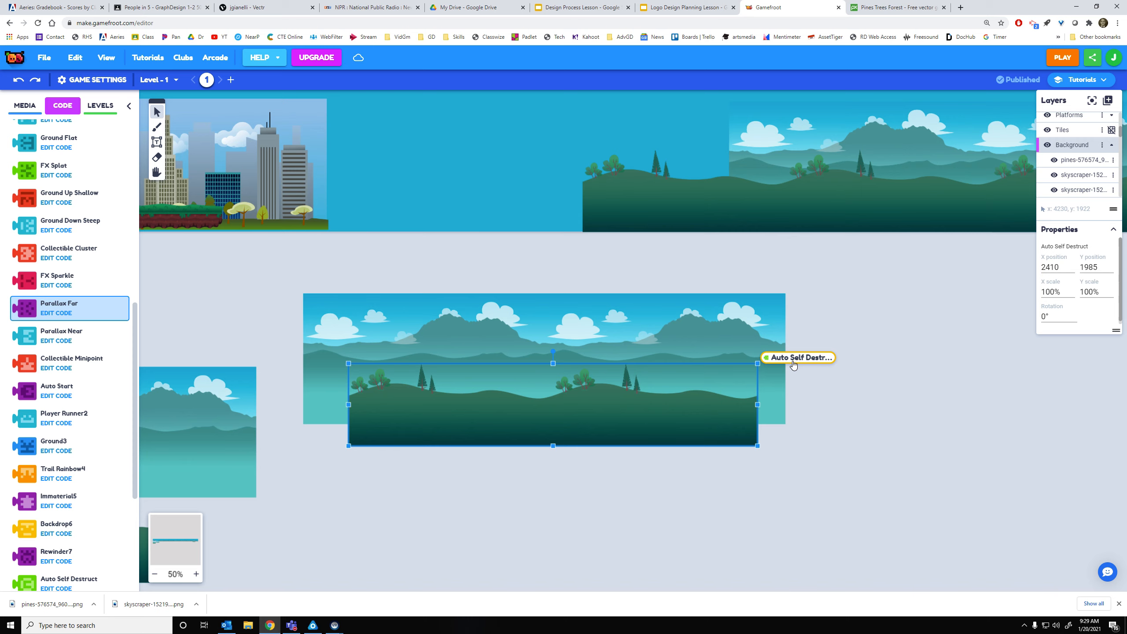
pyautogui.click(311, 265)
pyautogui.press('space')
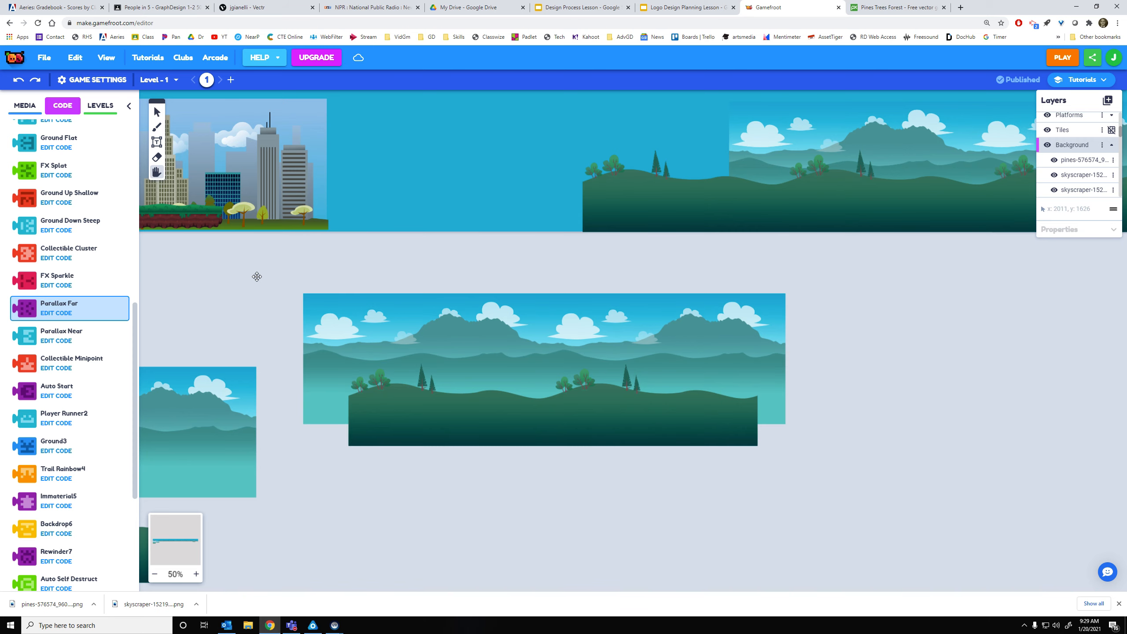
pyautogui.moveTo(251, 274); pyautogui.dragTo(593, 268)
pyautogui.click(504, 368)
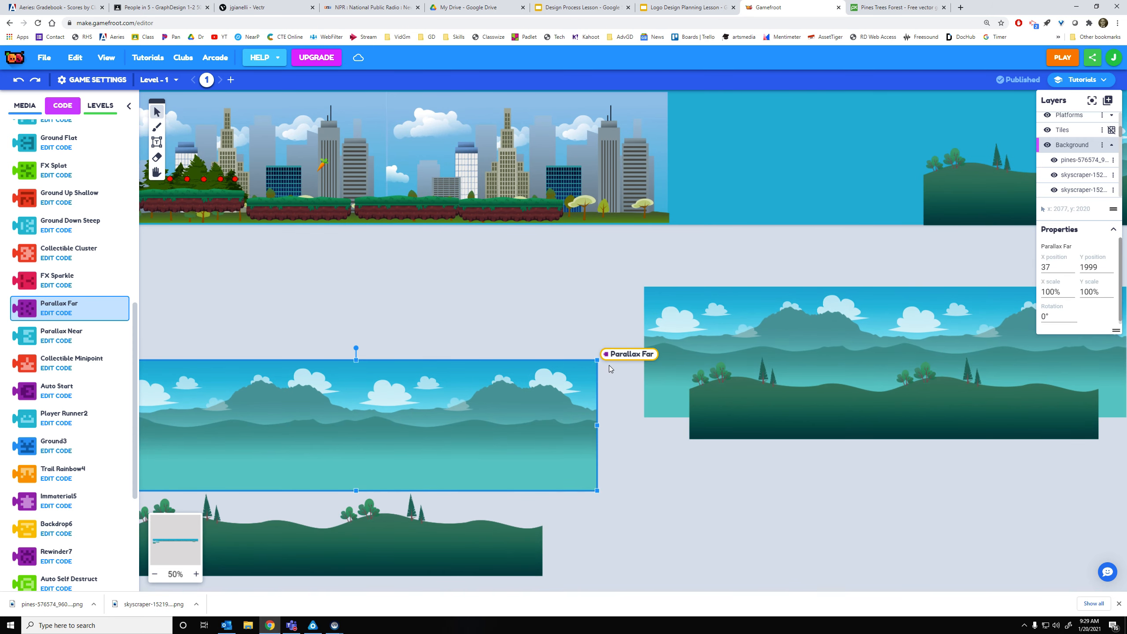
pyautogui.click(519, 505)
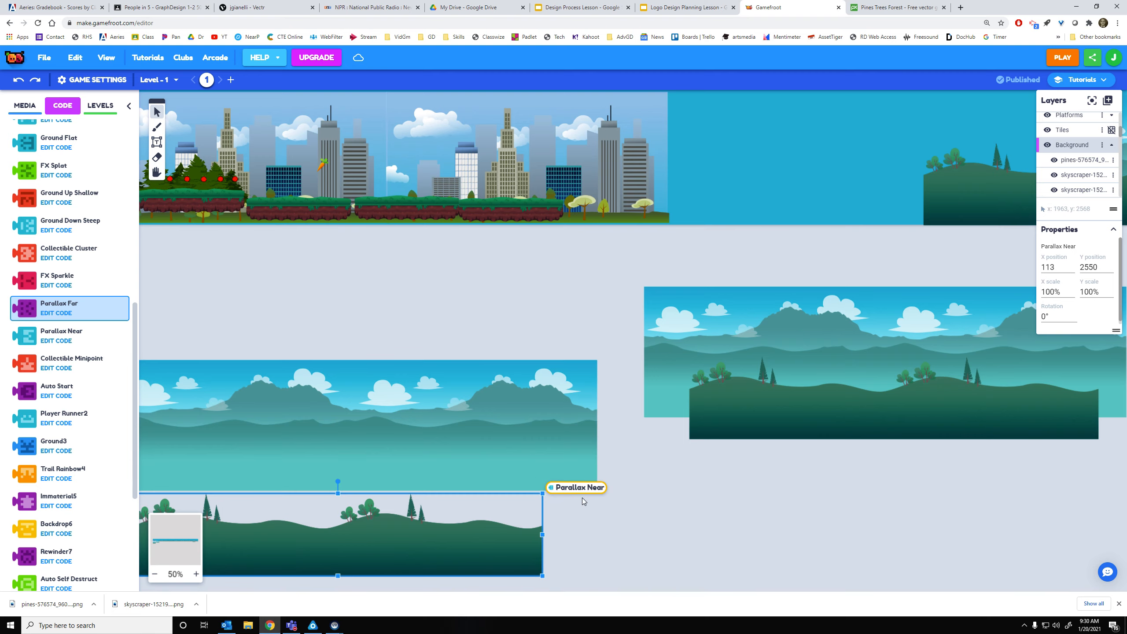
# Delete the stray small hills piece at the level's right end
pyautogui.scroll(-6, 819, 487)
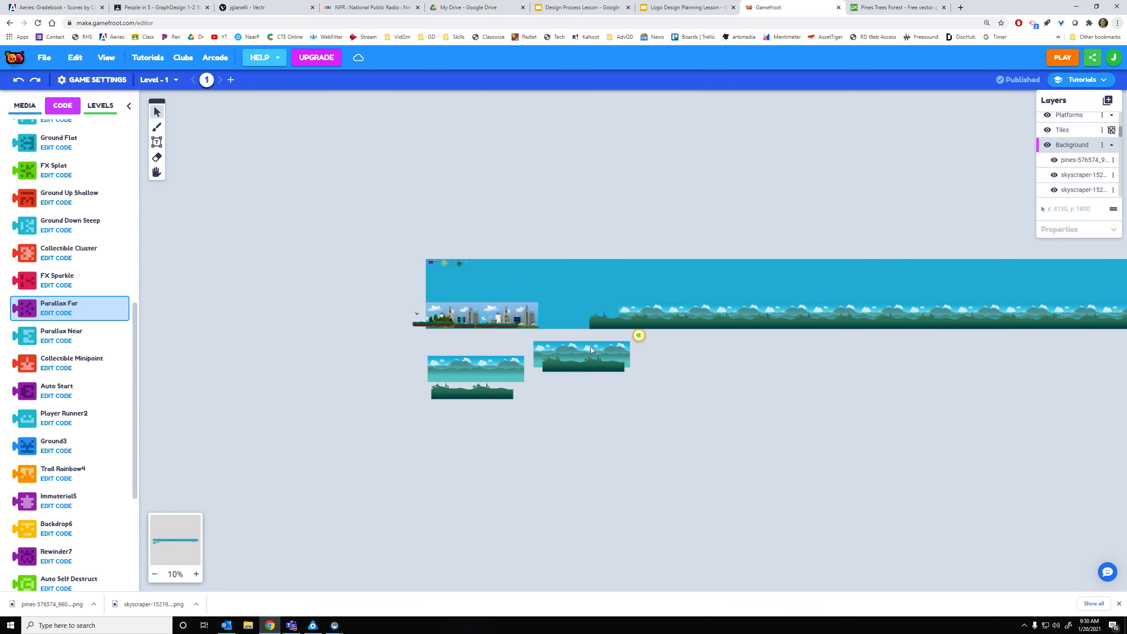
pyautogui.press('space')
pyautogui.moveTo(845, 381); pyautogui.dragTo(260, 377)
pyautogui.moveTo(987, 361); pyautogui.dragTo(766, 351)
pyautogui.click(893, 338)
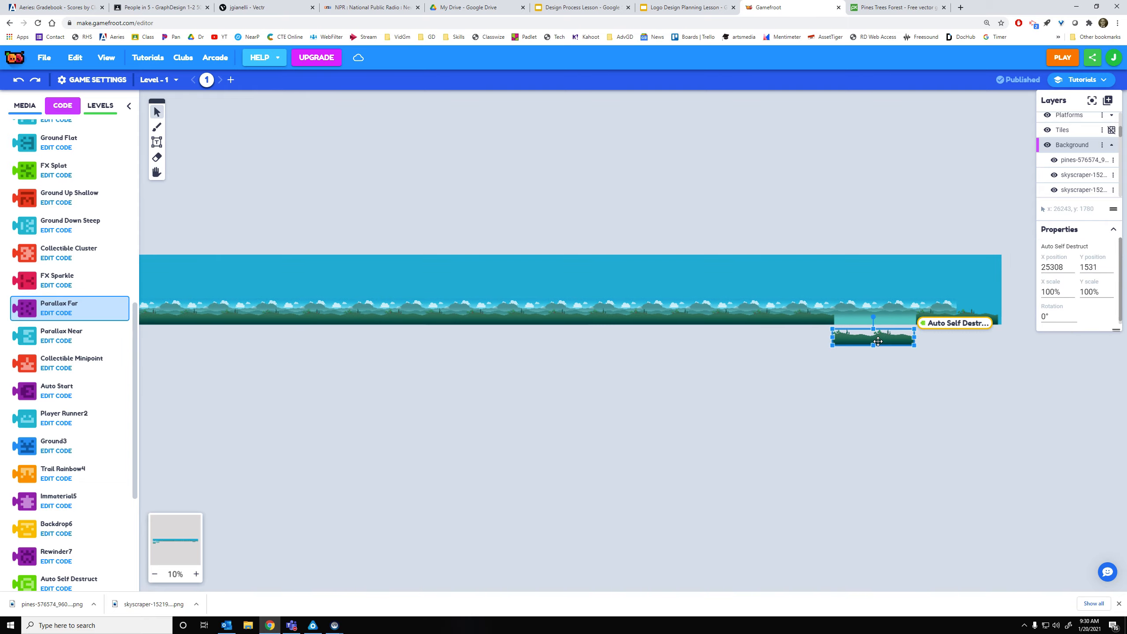
pyautogui.press('Delete')
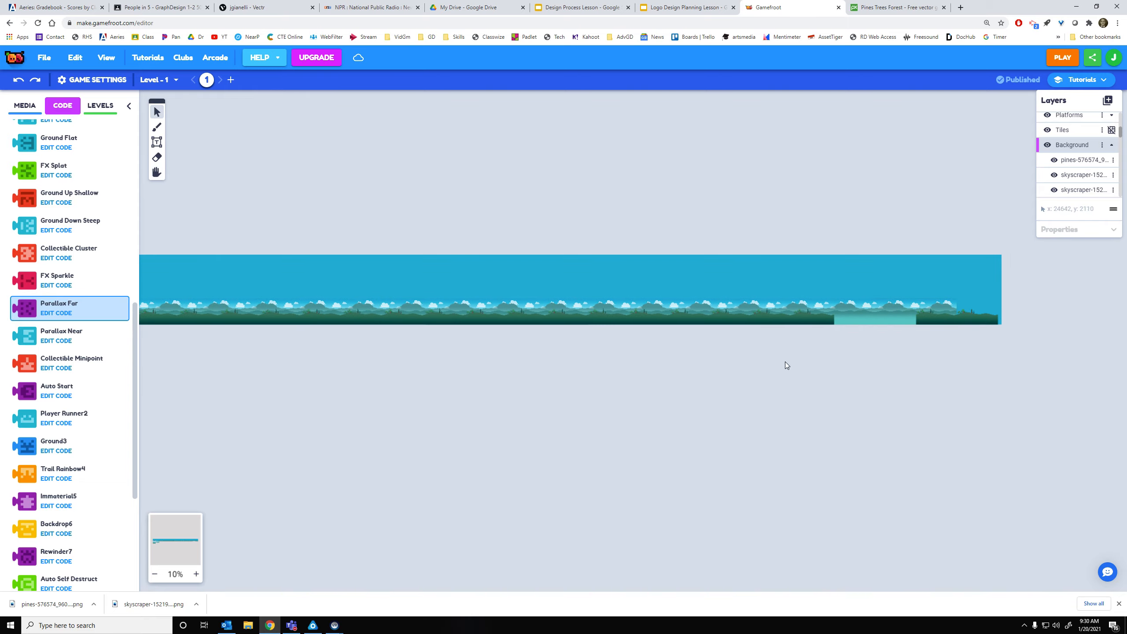
# Pan back across the level to bring its start into view
pyautogui.press('space')
pyautogui.moveTo(571, 411); pyautogui.dragTo(773, 390)
pyautogui.moveTo(653, 400); pyautogui.dragTo(765, 418)
pyautogui.moveTo(839, 411); pyautogui.dragTo(661, 407)
pyautogui.moveTo(906, 409); pyautogui.dragTo(706, 414)
pyautogui.moveTo(603, 416); pyautogui.dragTo(721, 419)
pyautogui.moveTo(551, 417); pyautogui.dragTo(722, 418)
pyautogui.moveTo(630, 419); pyautogui.dragTo(813, 425)
pyautogui.scroll(2, 516, 331)
pyautogui.scroll(3, 515, 331)
pyautogui.scroll(-3, 516, 331)
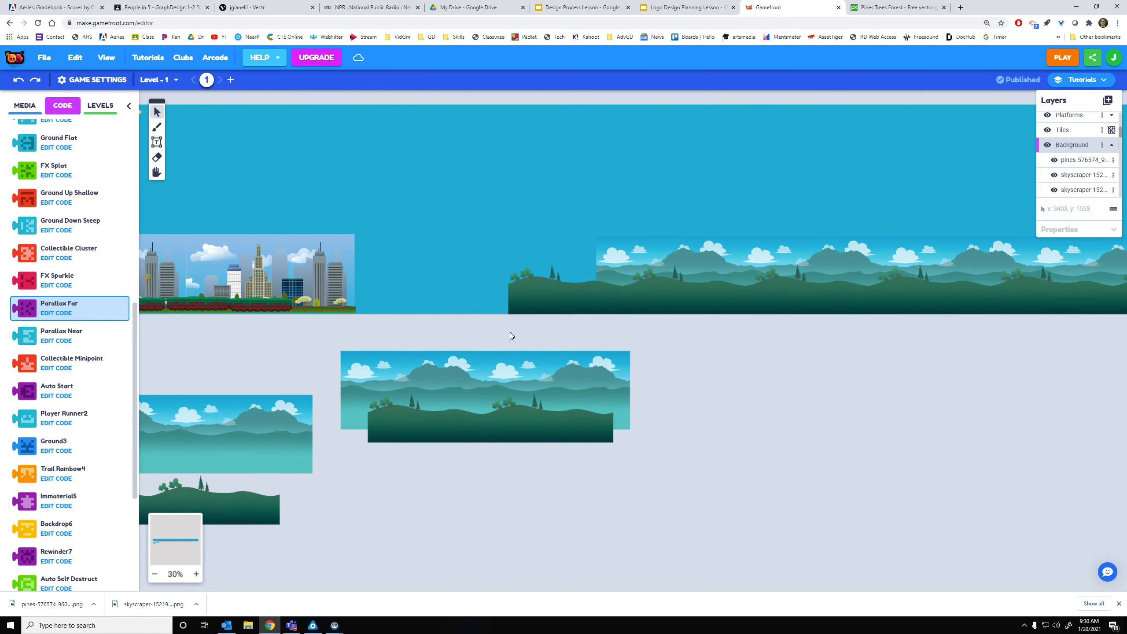
pyautogui.press('space')
pyautogui.moveTo(488, 337); pyautogui.dragTo(672, 344)
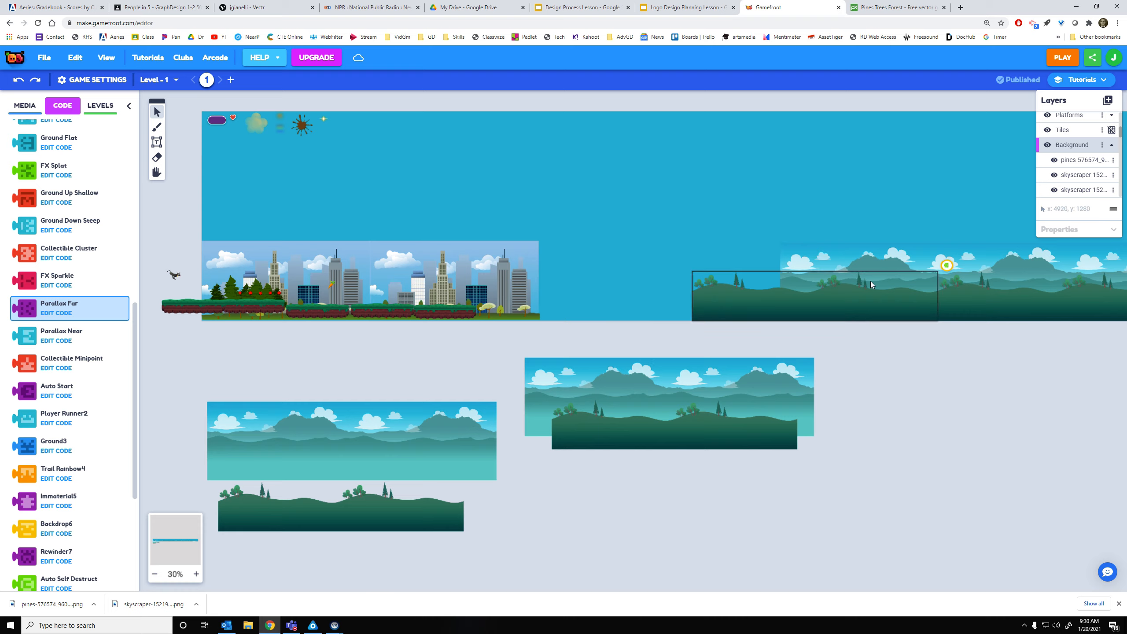
# Delete the second skyscraper backdrop image and zoom in to check the city scene
pyautogui.click(499, 266)
pyautogui.press('Delete')
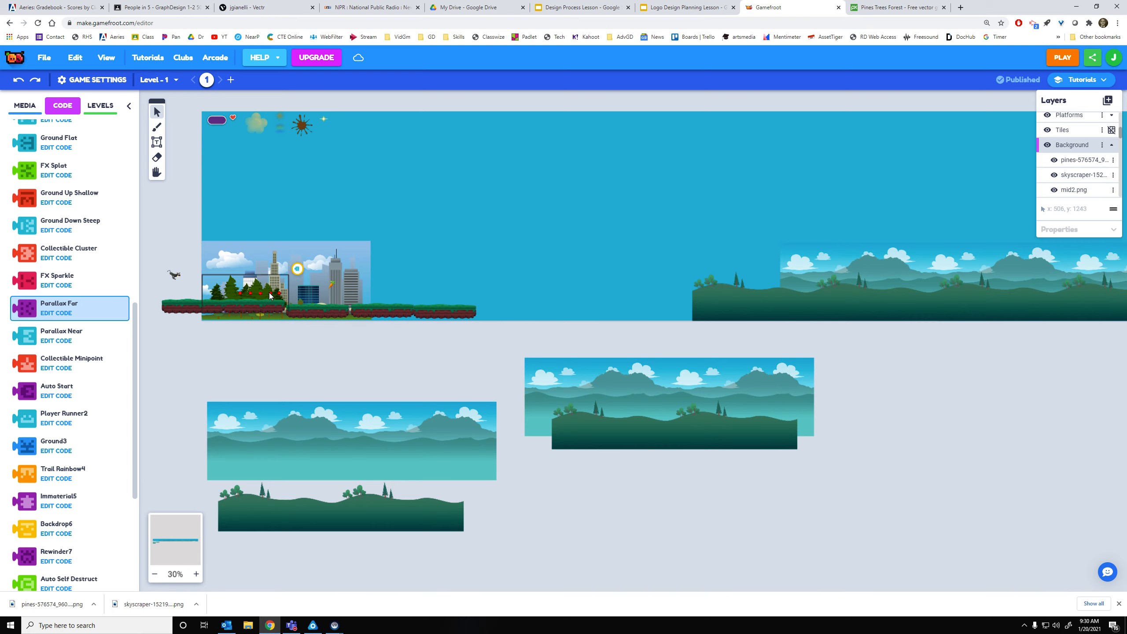
pyautogui.scroll(6, 206, 307)
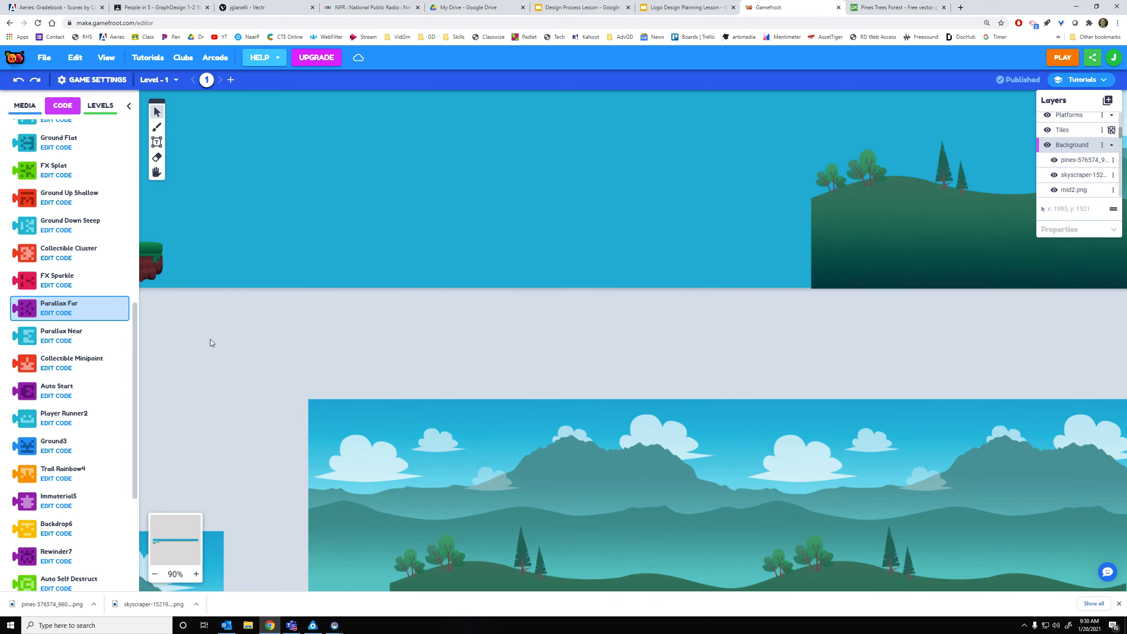
pyautogui.moveTo(709, 425); pyautogui.dragTo(810, 437)
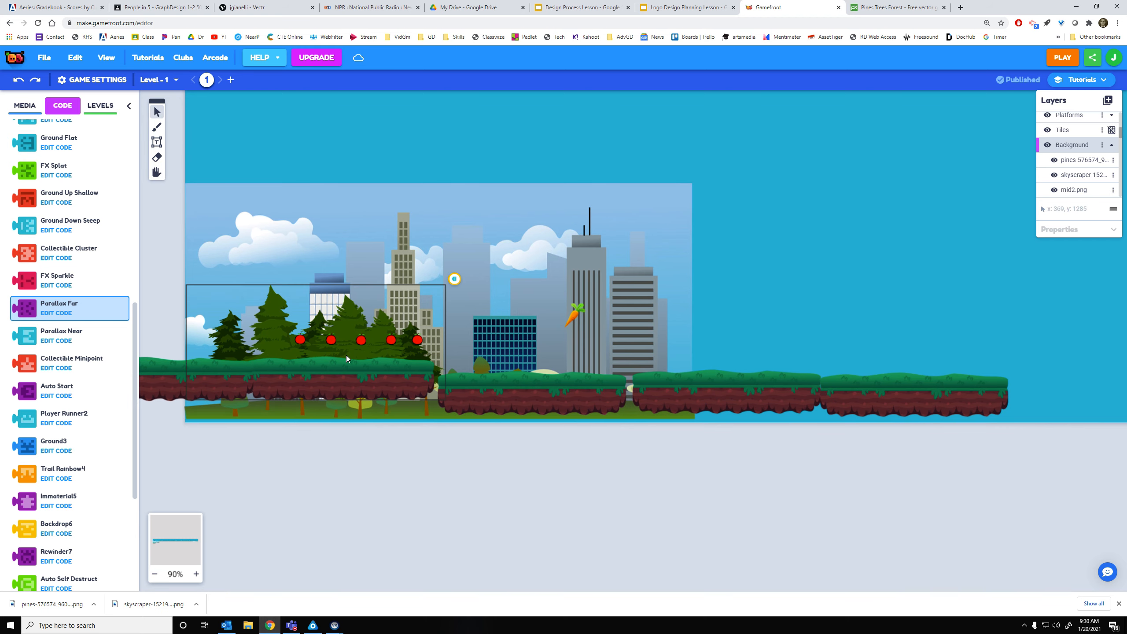
pyautogui.scroll(-4, 693, 437)
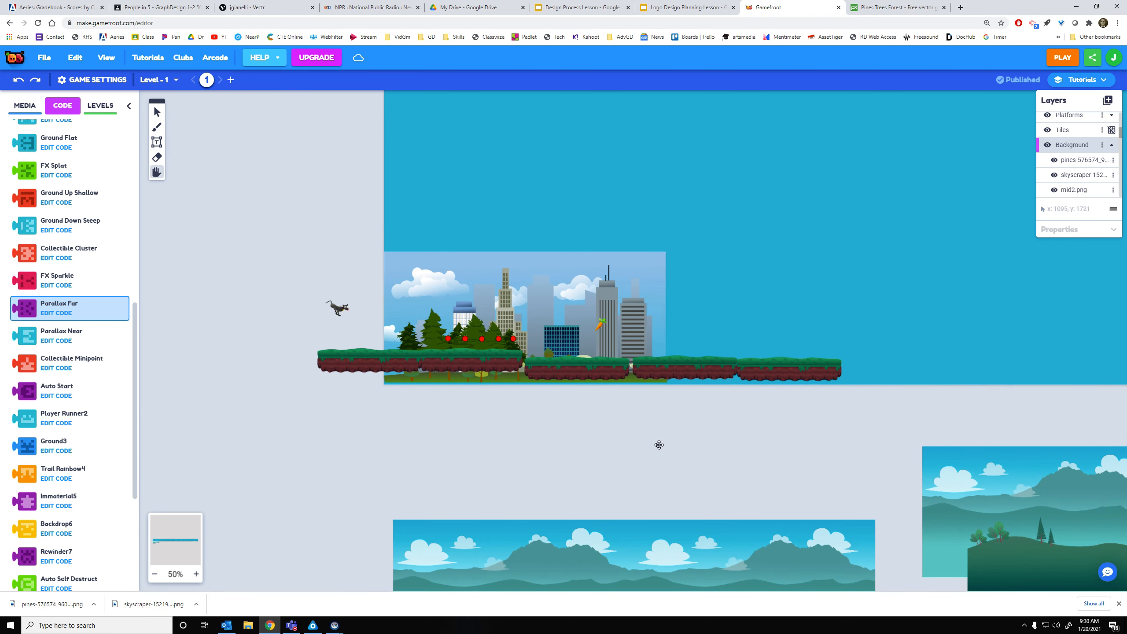
pyautogui.moveTo(659, 445); pyautogui.dragTo(539, 458)
# Copy a Ground Flat platform and paste copies at the right end of the row
pyautogui.click(555, 385)
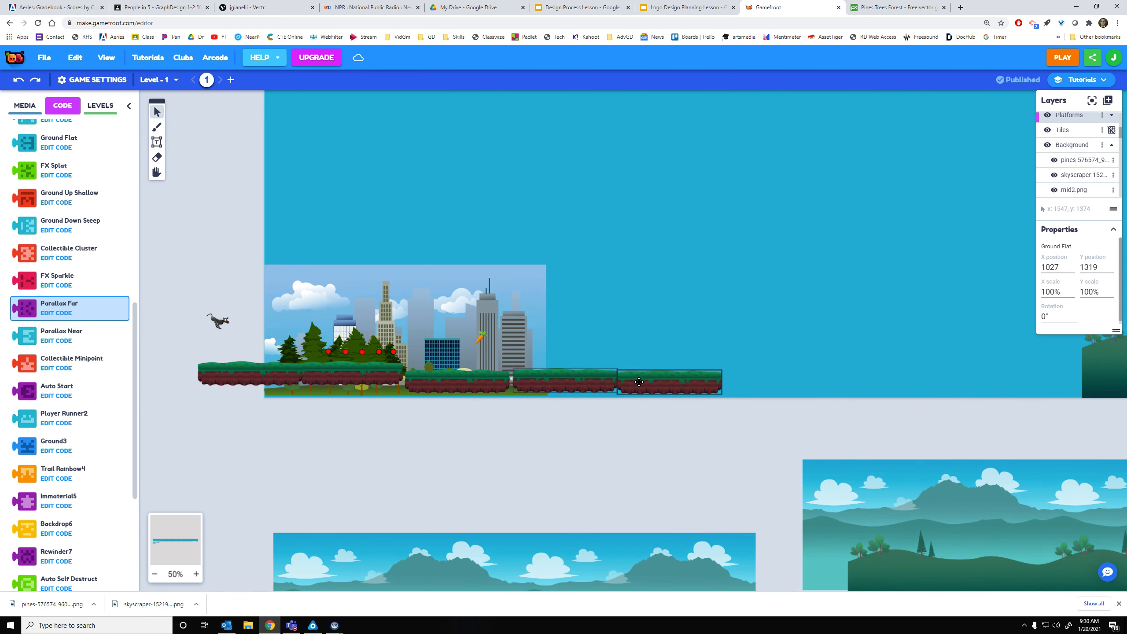
pyautogui.keyDown('shift'); pyautogui.click(641, 385); pyautogui.keyUp('shift')
pyautogui.keyDown('shift'); pyautogui.click(473, 385); pyautogui.keyUp('shift')
pyautogui.hotkey('ctrl', 'c')
pyautogui.hotkey('ctrl', 'v')
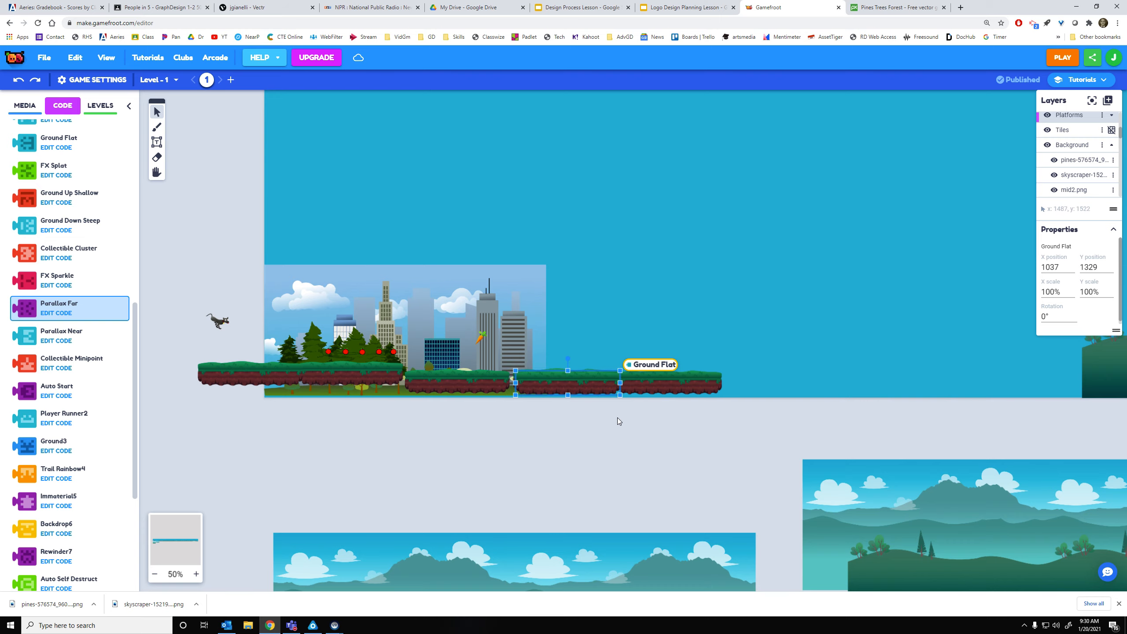
pyautogui.moveTo(572, 379); pyautogui.dragTo(994, 388)
pyautogui.click(782, 380)
pyautogui.hotkey('ctrl', 'c')
pyautogui.hotkey('ctrl', 'v')
pyautogui.hotkey('ctrl', 'c')
pyautogui.hotkey('ctrl', 'v')
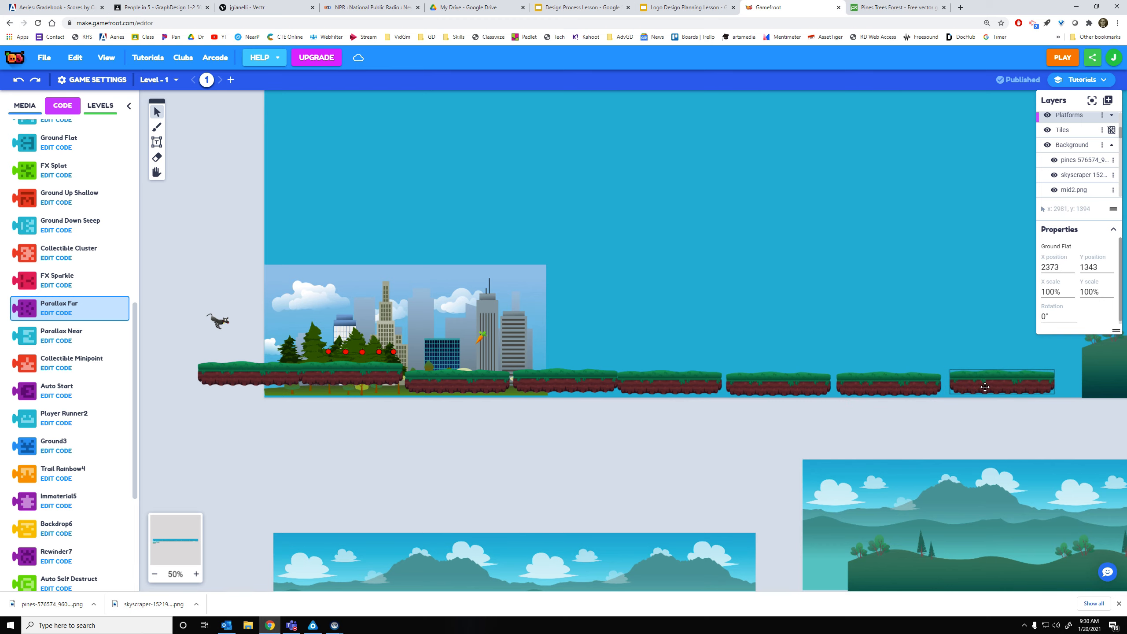
# Place the sixth and seventh Ground Flat platforms up to the hills and start a play-test
pyautogui.press('space')
pyautogui.moveTo(881, 417); pyautogui.dragTo(482, 430)
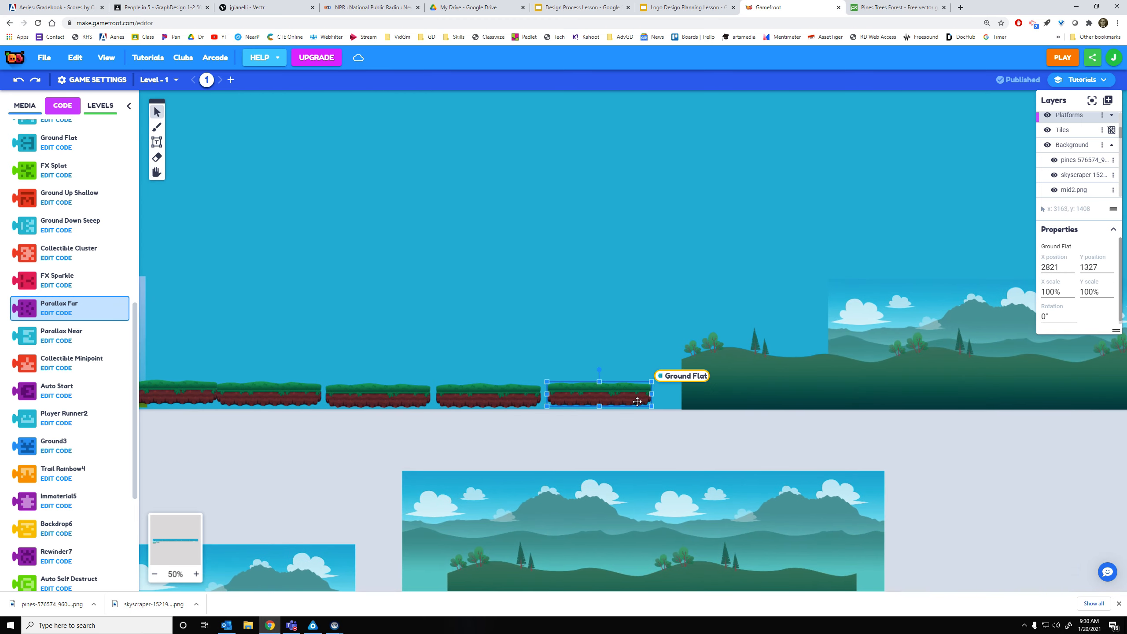
pyautogui.hotkey('ctrl', 'c')
pyautogui.hotkey('ctrl', 'v')
pyautogui.moveTo(617, 395); pyautogui.dragTo(732, 418)
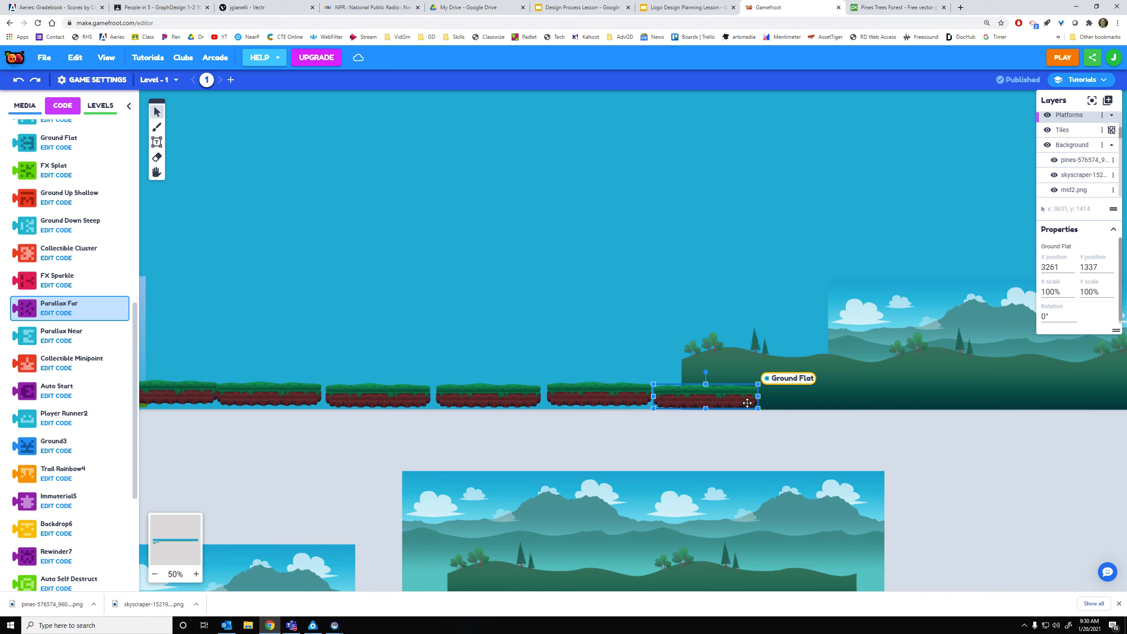
pyautogui.hotkey('ctrl', 'c')
pyautogui.hotkey('ctrl', 'v')
pyautogui.moveTo(599, 395); pyautogui.dragTo(839, 399)
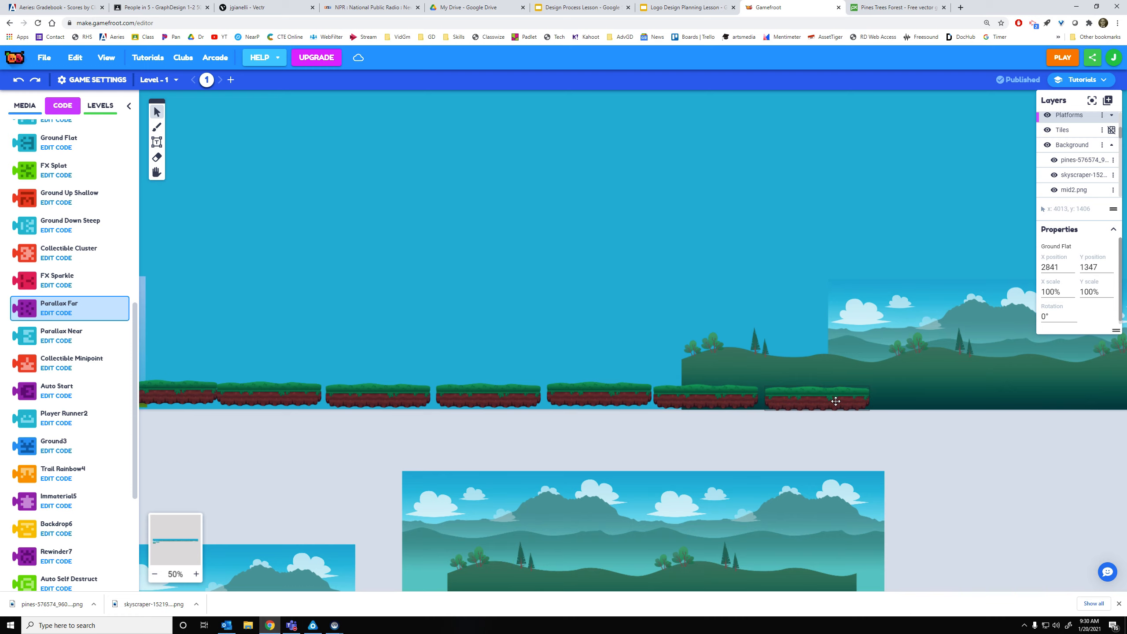
pyautogui.click(1050, 64)
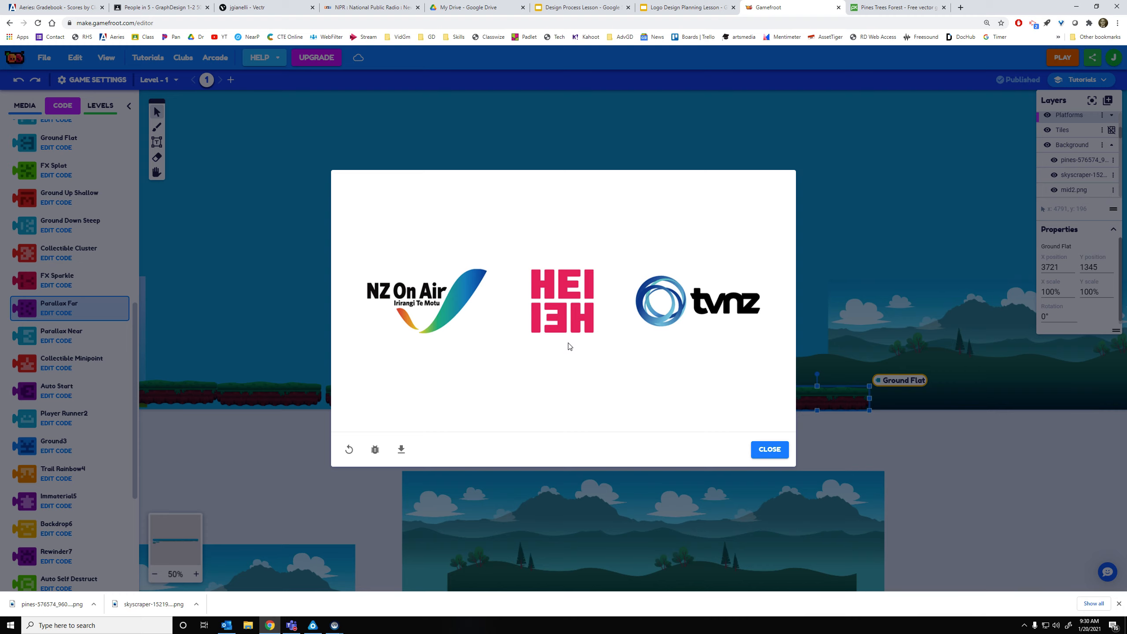
# Play from the title screen, running and jumping the dog across the extended platforms, then close the preview
pyautogui.click(573, 372)
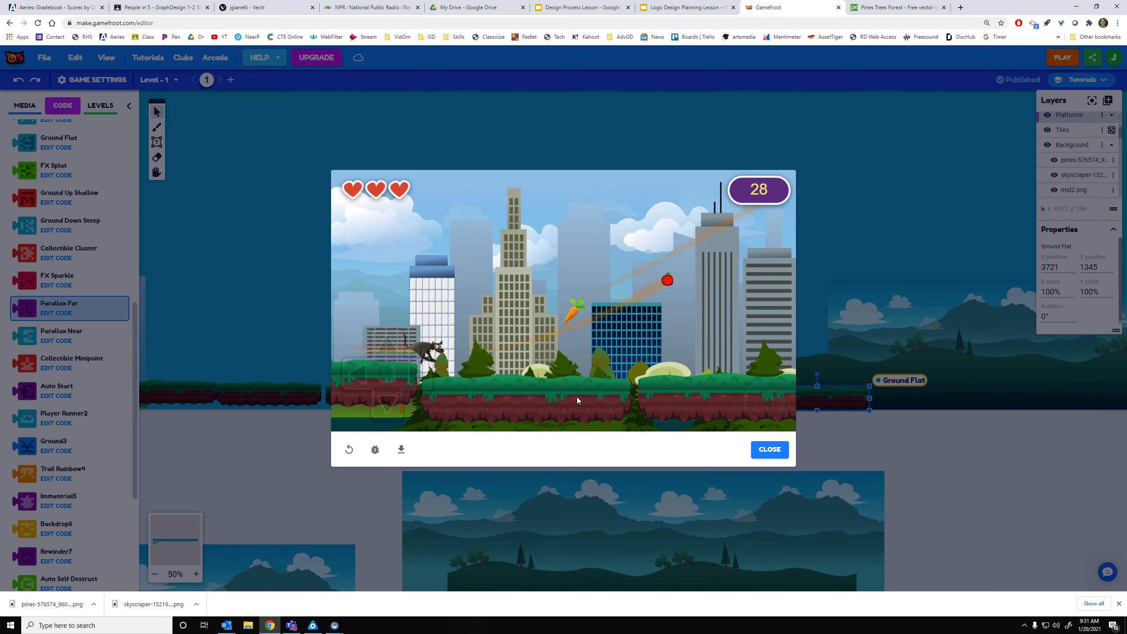
pyautogui.press('Up')
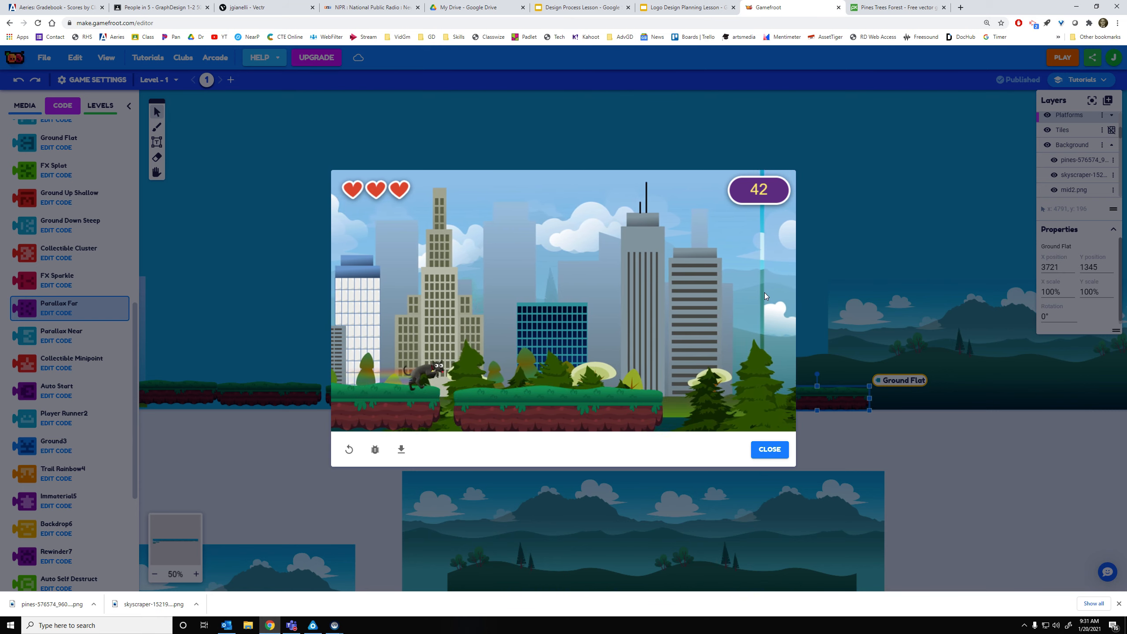
pyautogui.click(679, 407)
pyautogui.click(698, 416)
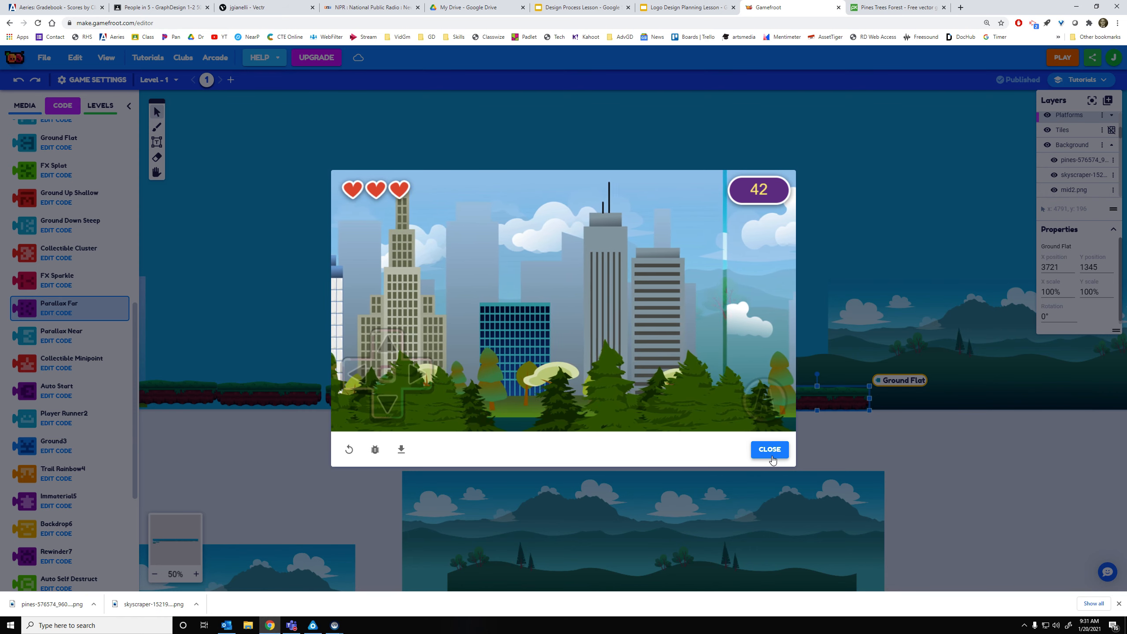
pyautogui.click(769, 450)
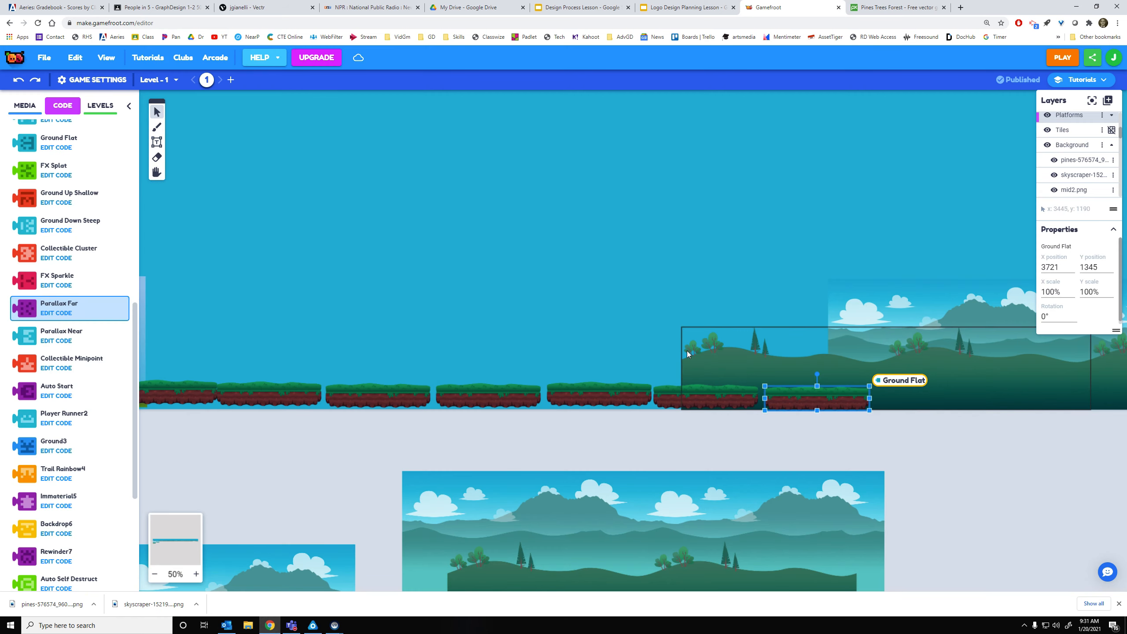
# Pan to the images below the level and select the Parallax Far mountain and Parallax Near hills
pyautogui.click(713, 357)
pyautogui.moveTo(805, 428); pyautogui.dragTo(517, 420)
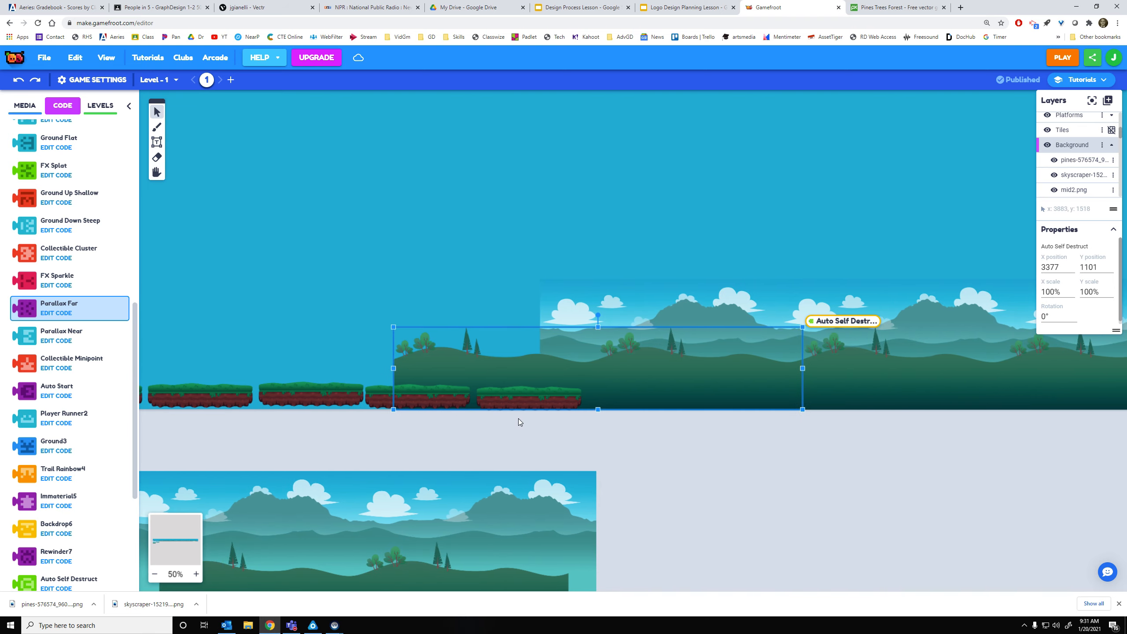
pyautogui.press('space')
pyautogui.moveTo(376, 447); pyautogui.dragTo(664, 436)
pyautogui.moveTo(317, 449); pyautogui.dragTo(805, 342)
pyautogui.moveTo(659, 431); pyautogui.dragTo(649, 325)
pyautogui.click(633, 398)
pyautogui.click(617, 487)
pyautogui.click(632, 425)
pyautogui.click(608, 505)
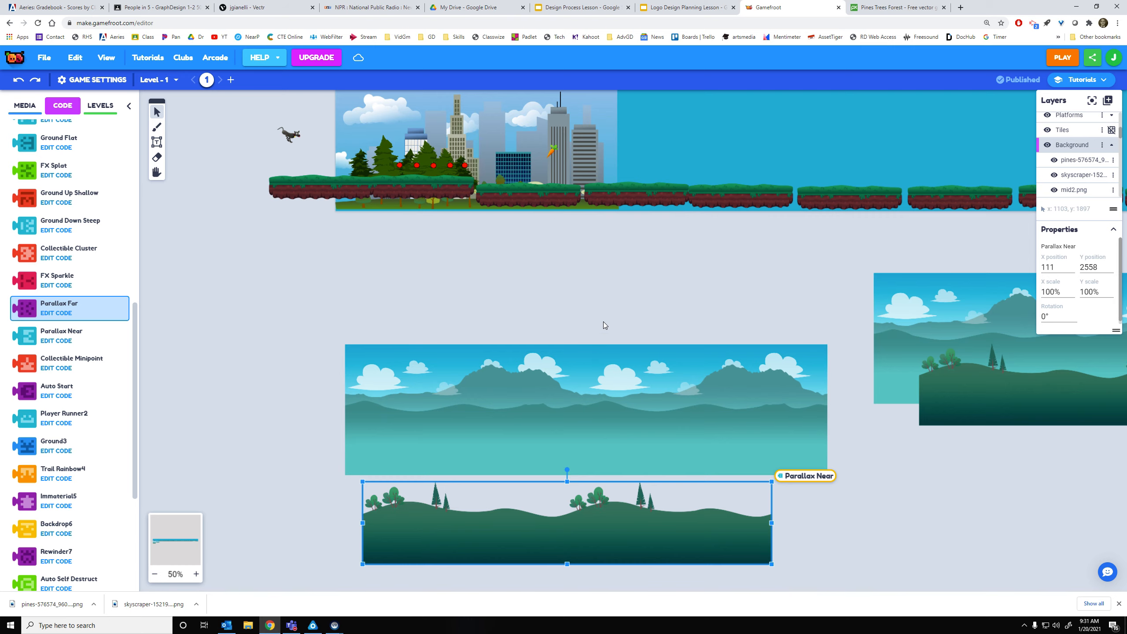
# Pick the mountain background image rather than the skyscraper image and show the Media panel
pyautogui.moveTo(597, 302); pyautogui.dragTo(655, 421)
pyautogui.click(627, 202)
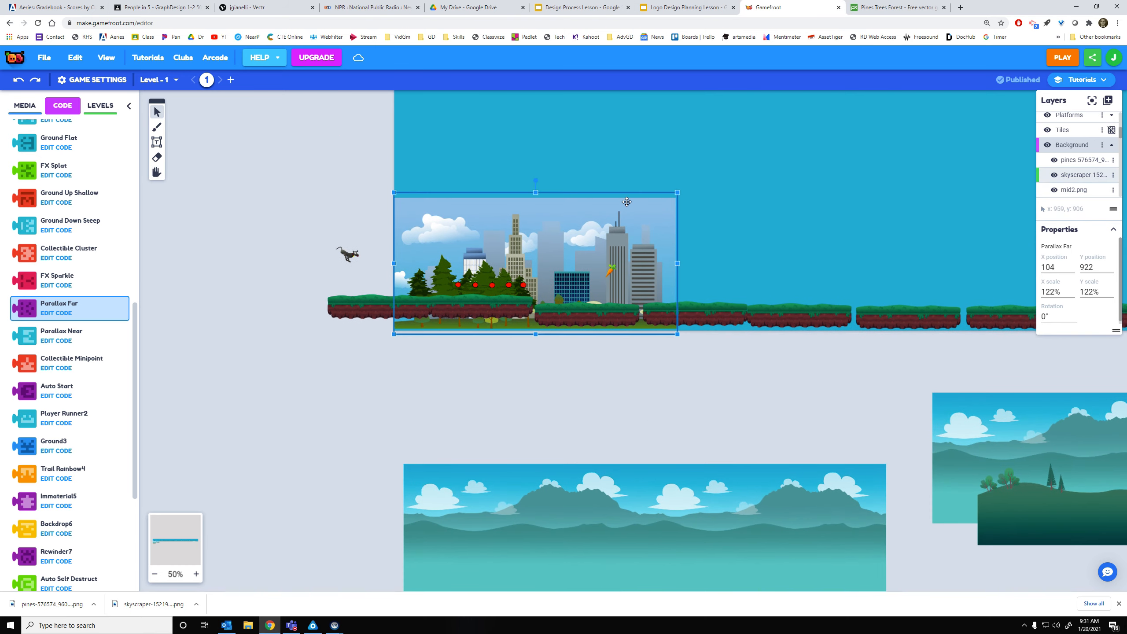
pyautogui.click(633, 467)
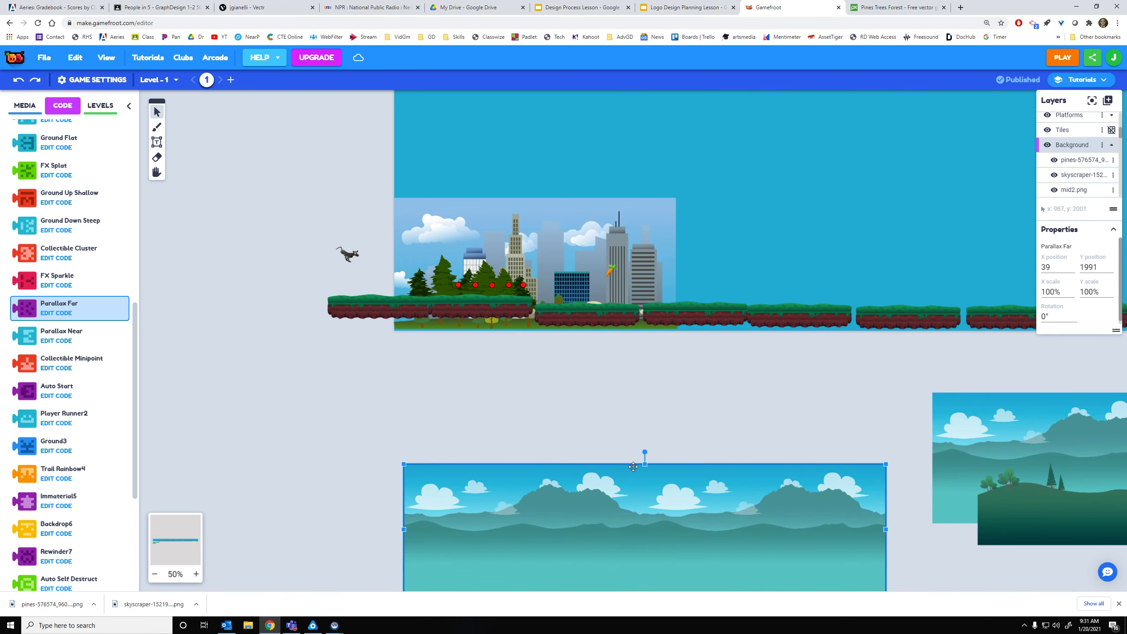
pyautogui.moveTo(633, 467); pyautogui.dragTo(571, 261)
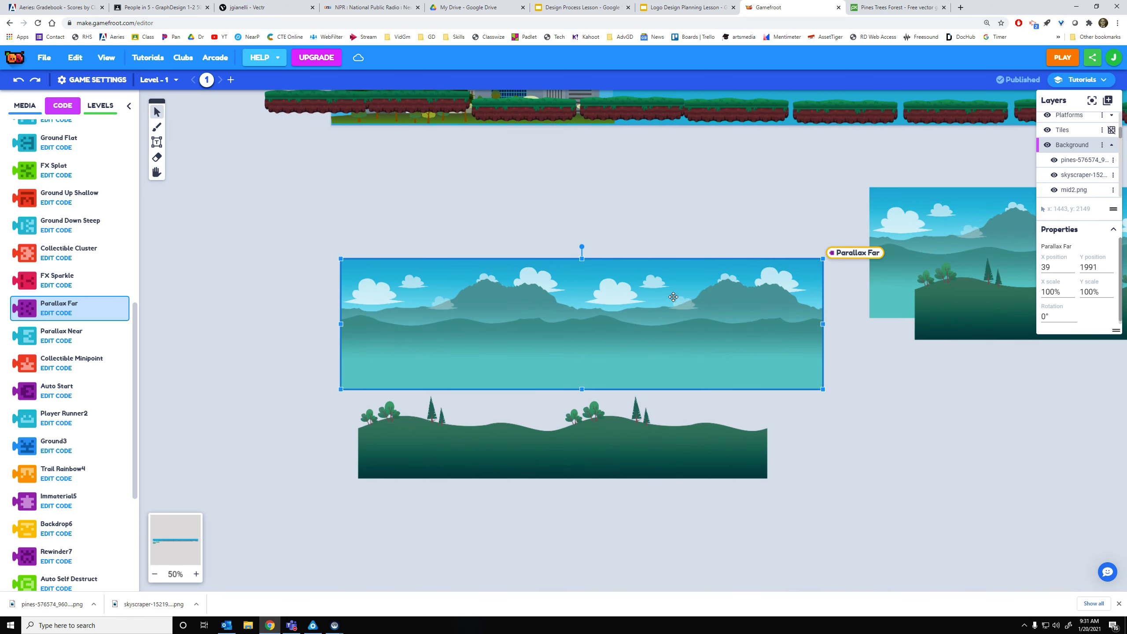
pyautogui.click(34, 109)
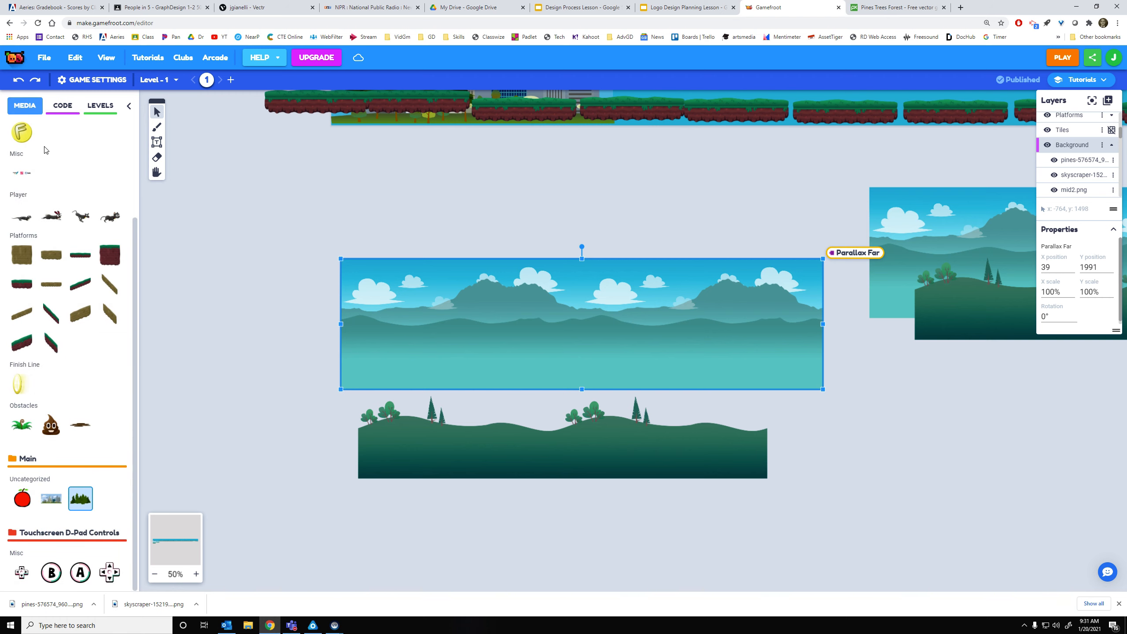
# Open Edit Animation for the mountain image bg.png and read its size, 1992 × 539
pyautogui.rightClick(563, 294)
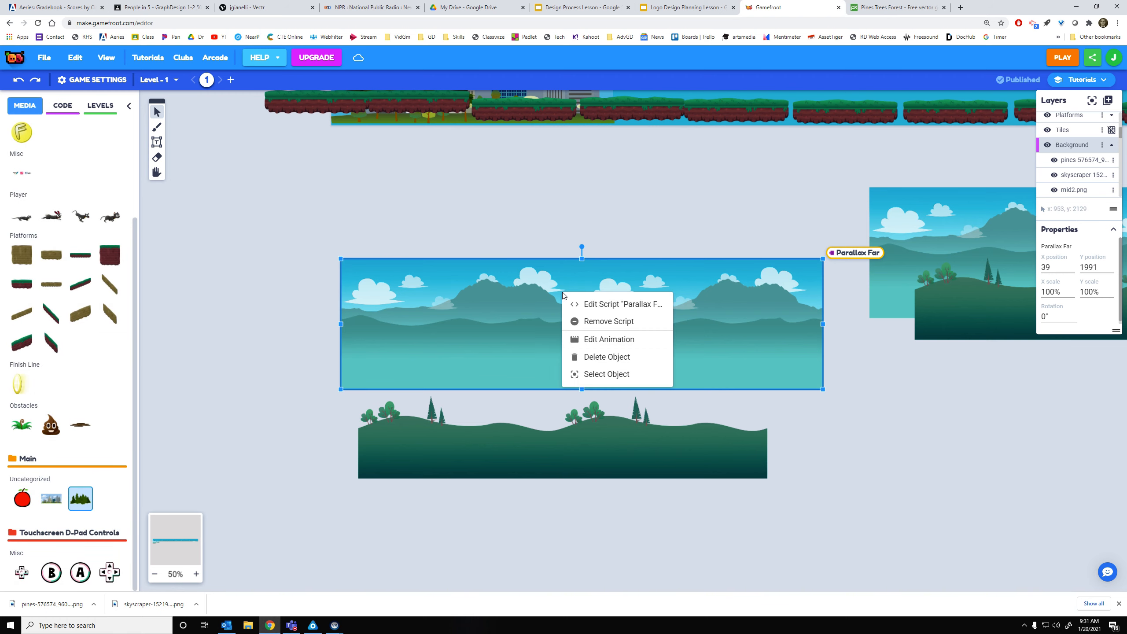
pyautogui.click(618, 342)
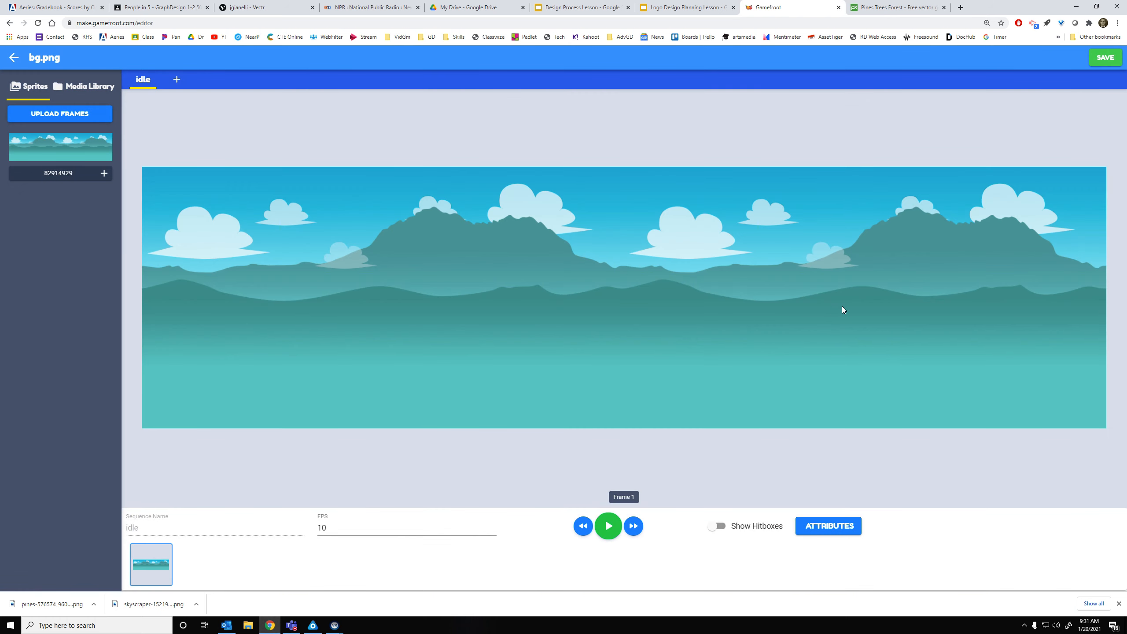
pyautogui.click(820, 526)
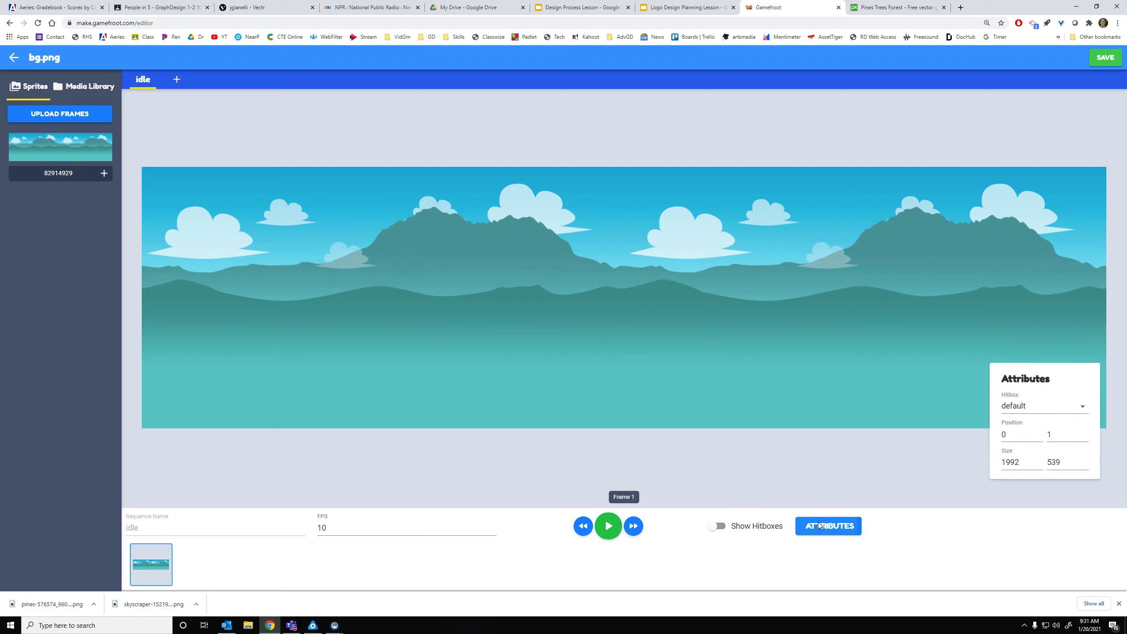
pyautogui.moveTo(1031, 465); pyautogui.dragTo(977, 477)
pyautogui.moveTo(1071, 463); pyautogui.dragTo(1031, 466)
# Load Pixlr E's advanced editor in the Pixabay tab via 'pixlr', then go back to Gamefroot's sprite editor
pyautogui.click(875, 8)
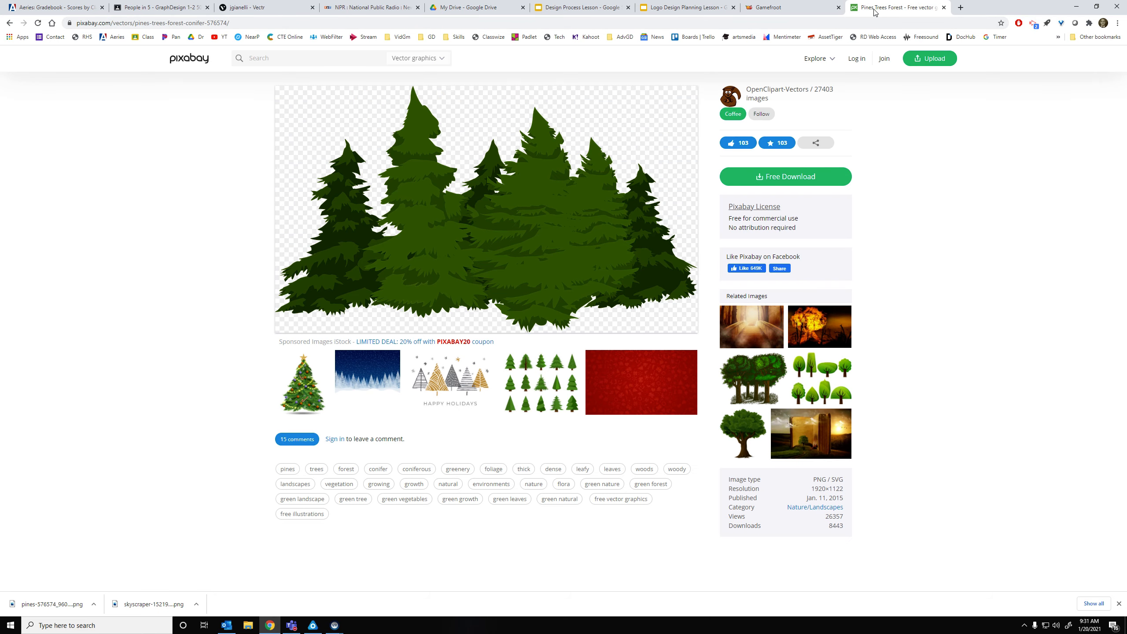
pyautogui.click(790, 21)
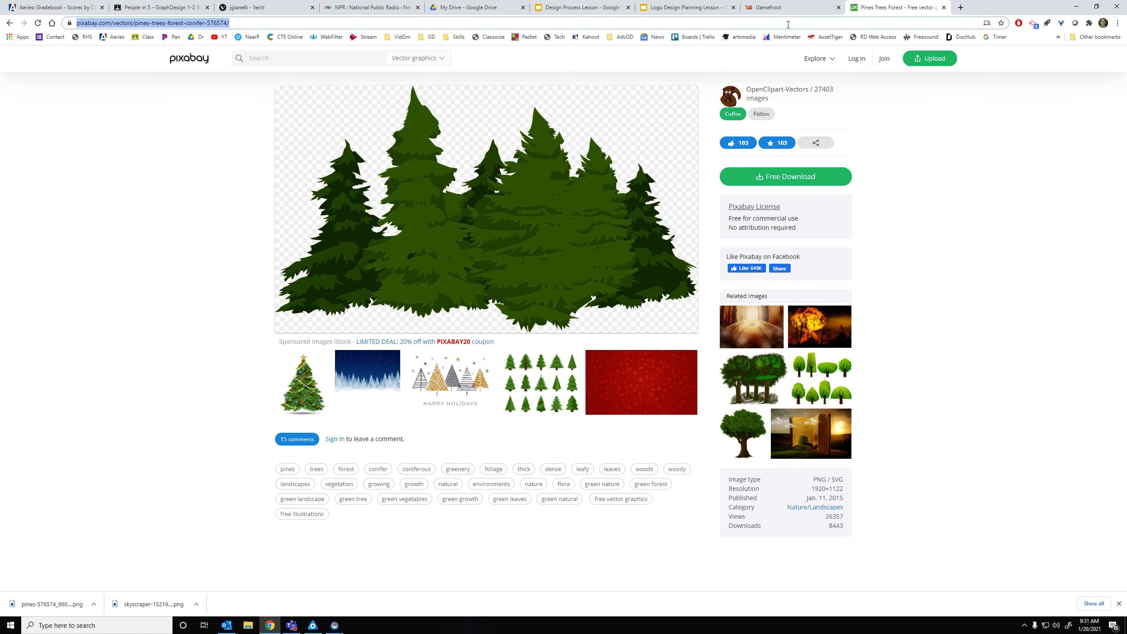
pyautogui.write('pixlr')
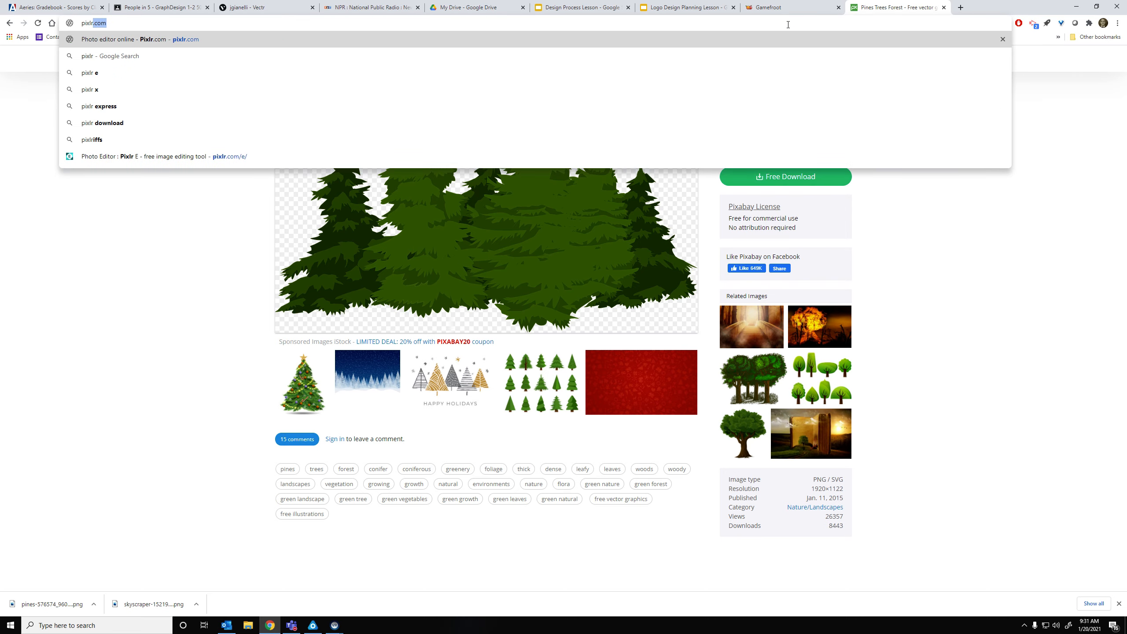
pyautogui.press('Return')
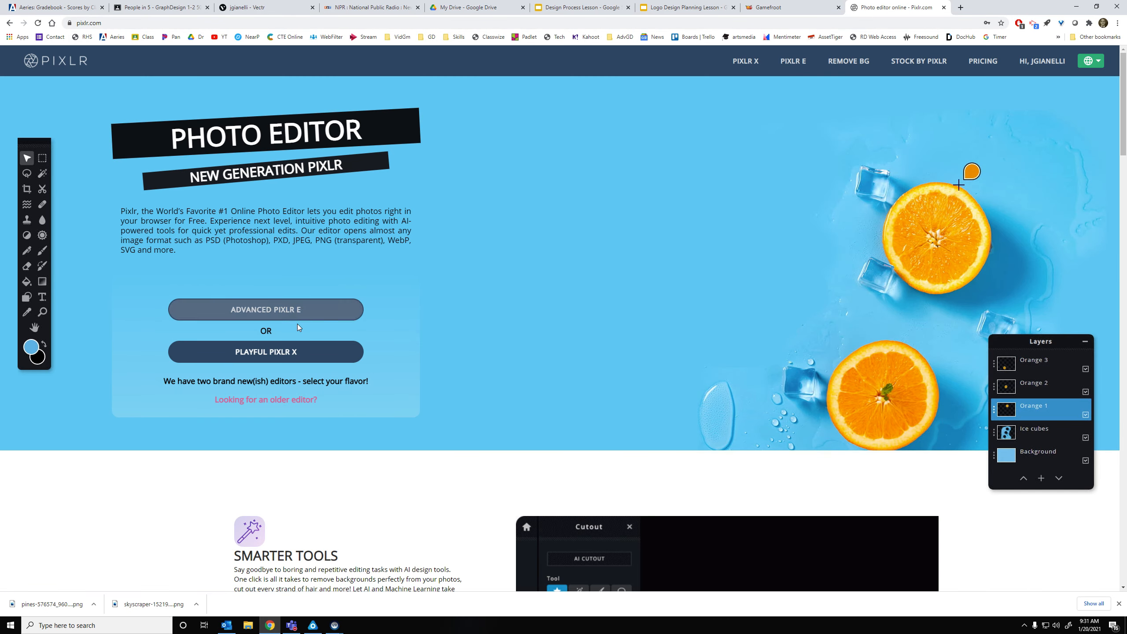
pyautogui.click(295, 320)
pyautogui.click(787, 7)
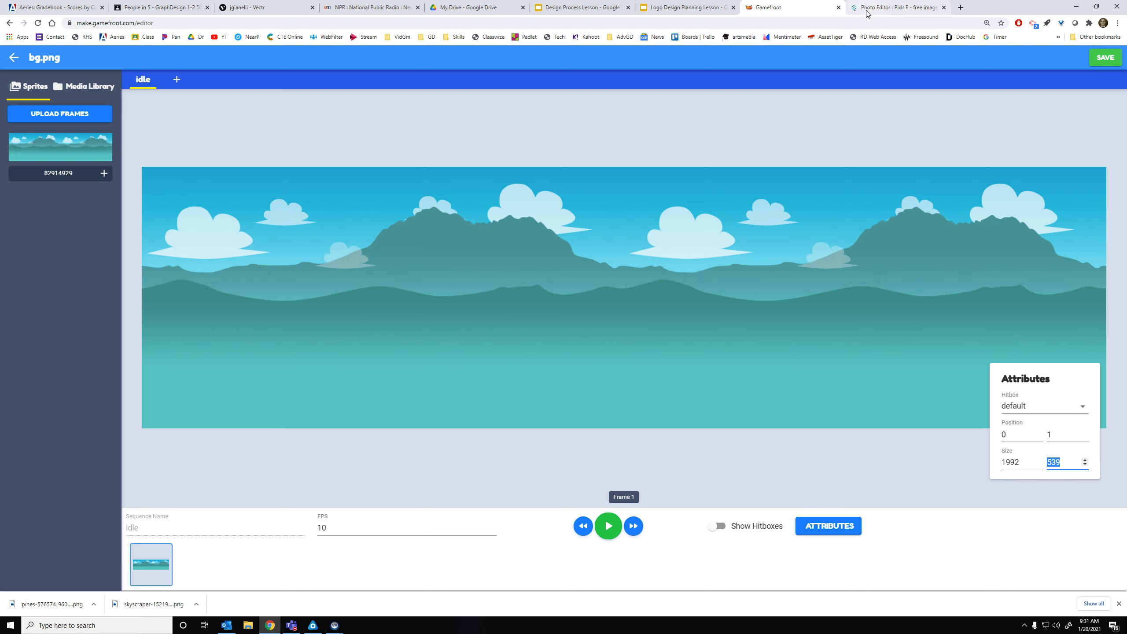
# Create a new 1992 × 539 Pixlr E image named Background, rechecking the size in Gamefroot
pyautogui.click(892, 7)
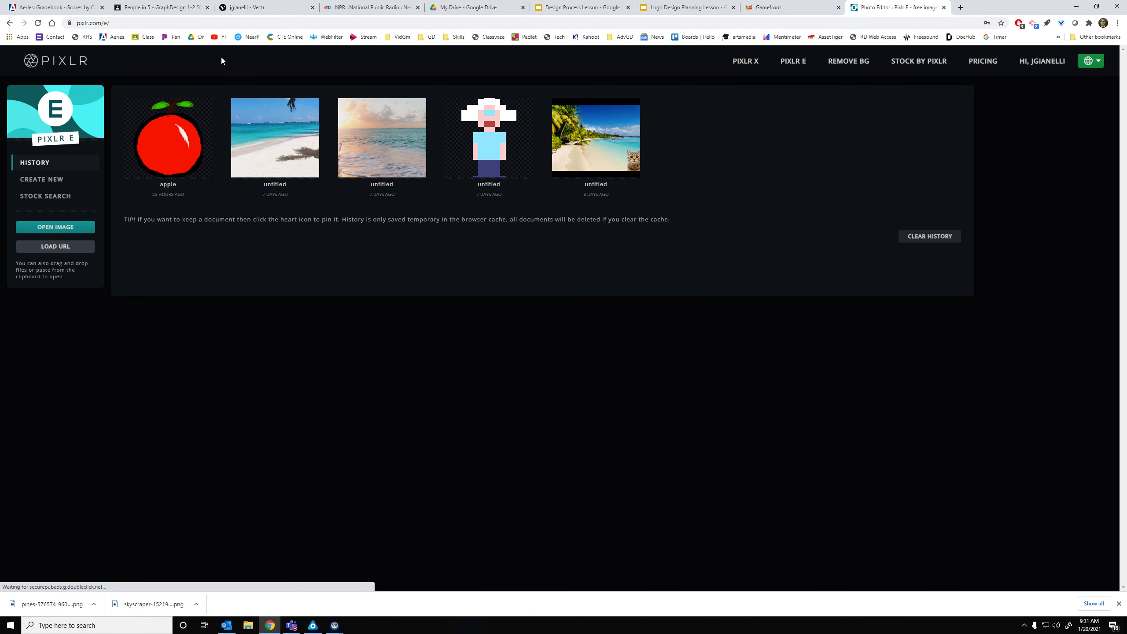
pyautogui.click(42, 179)
pyautogui.click(938, 144)
pyautogui.hotkey('alt', 'Tab')
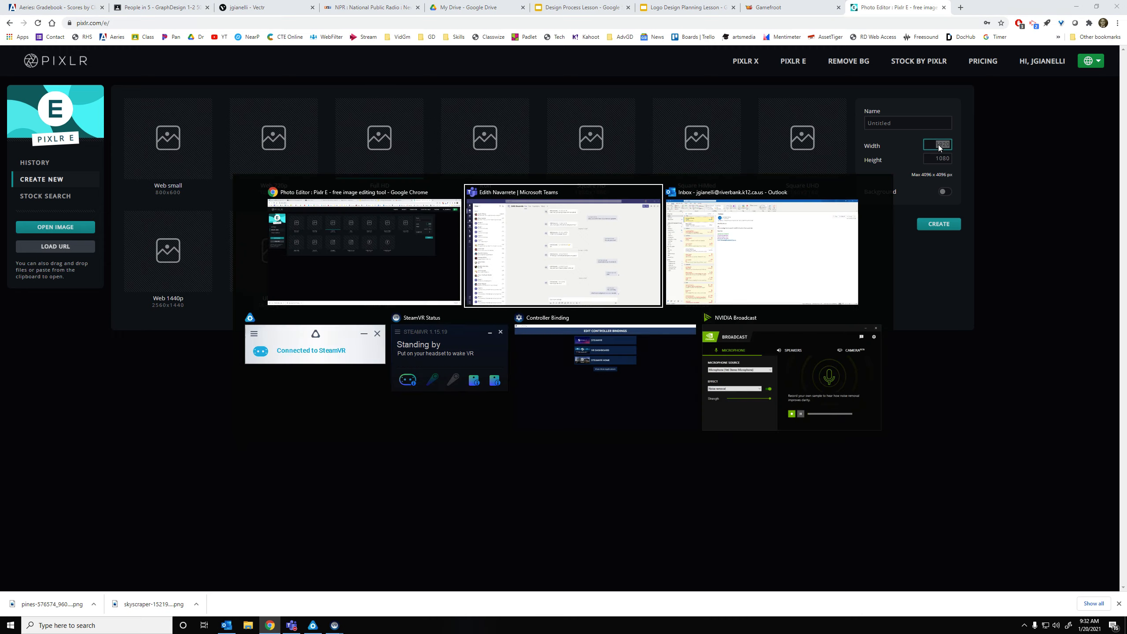
pyautogui.hotkey('alt', 'Tab')
pyautogui.click(803, 5)
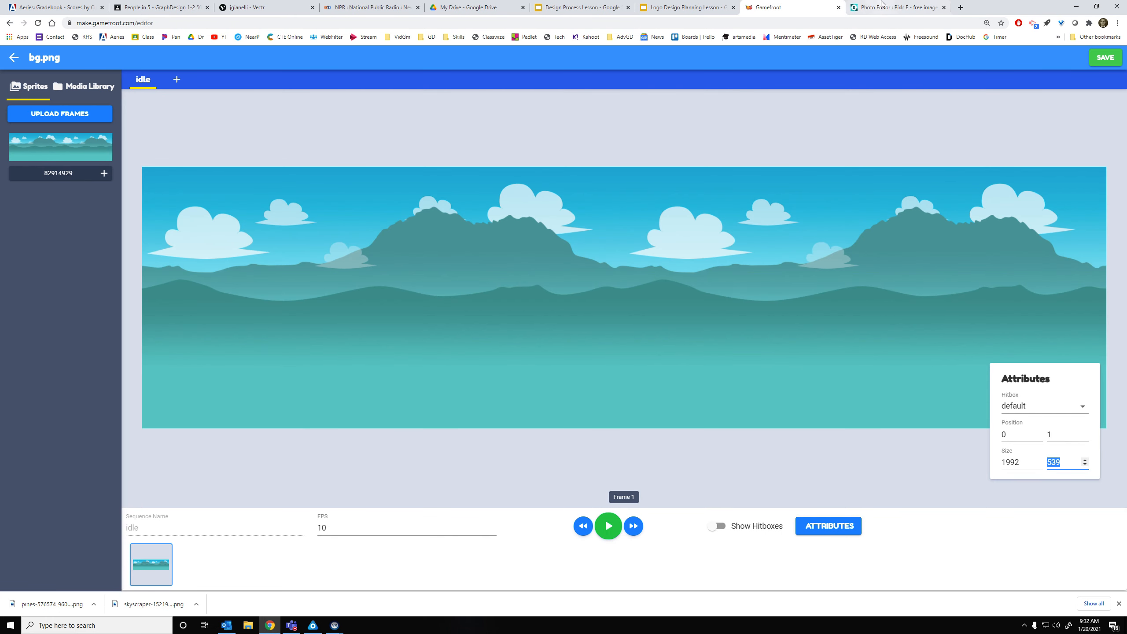
pyautogui.click(882, 4)
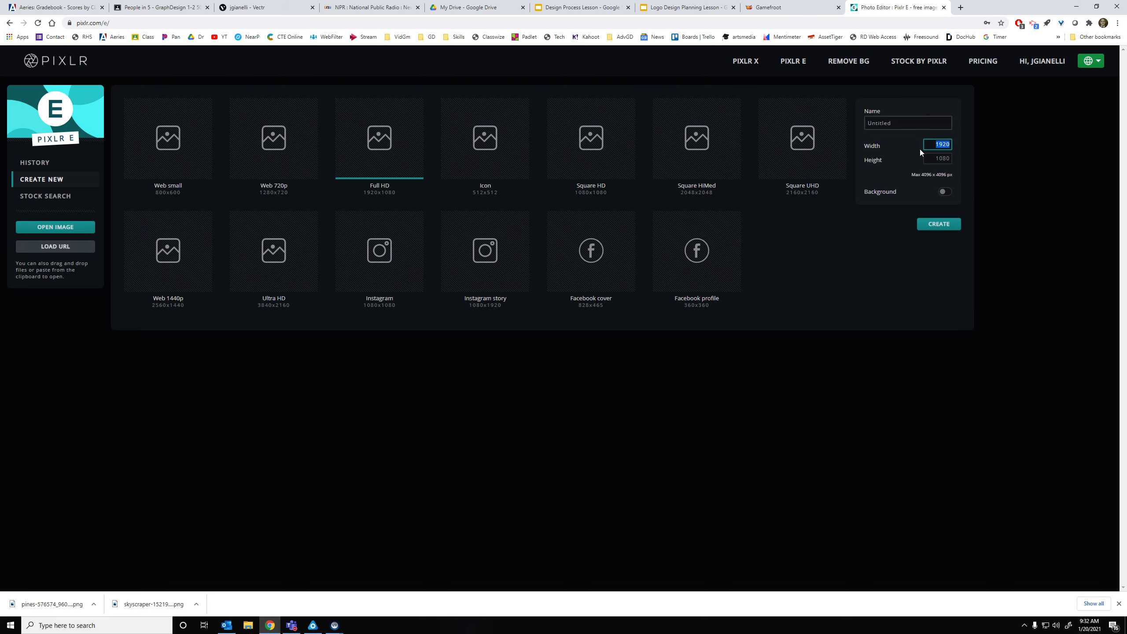
pyautogui.write('1992')
pyautogui.press('Tab')
pyautogui.click(903, 120)
pyautogui.doubleClick(903, 120)
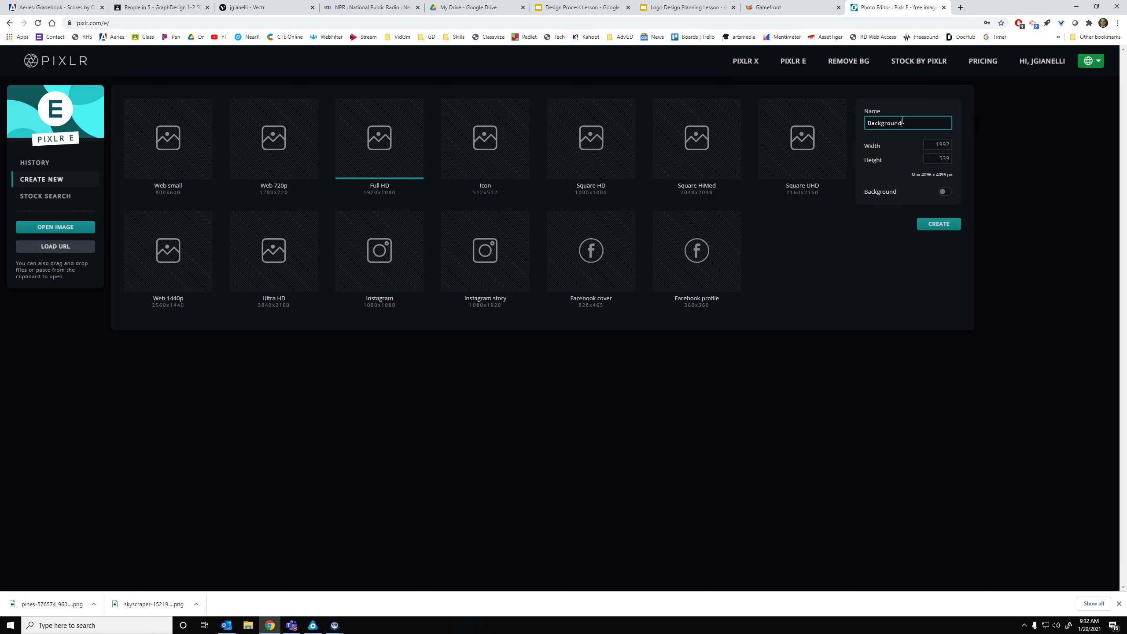
pyautogui.click(939, 223)
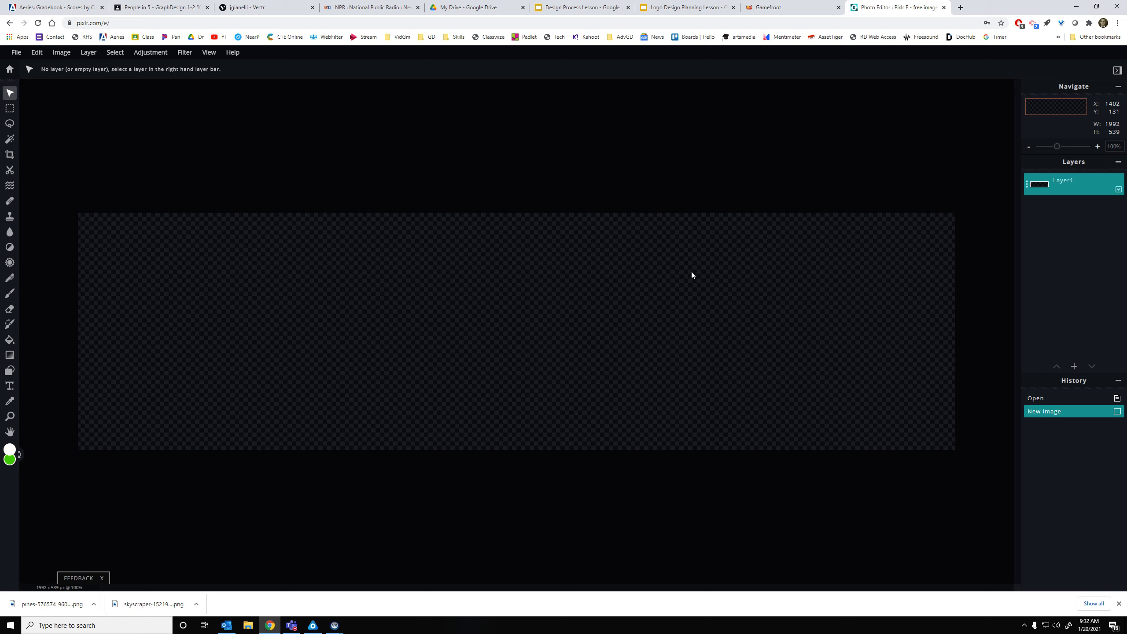
# With the Gradient tool active, set the second colour from green to blue #0F73E4
pyautogui.click(9, 355)
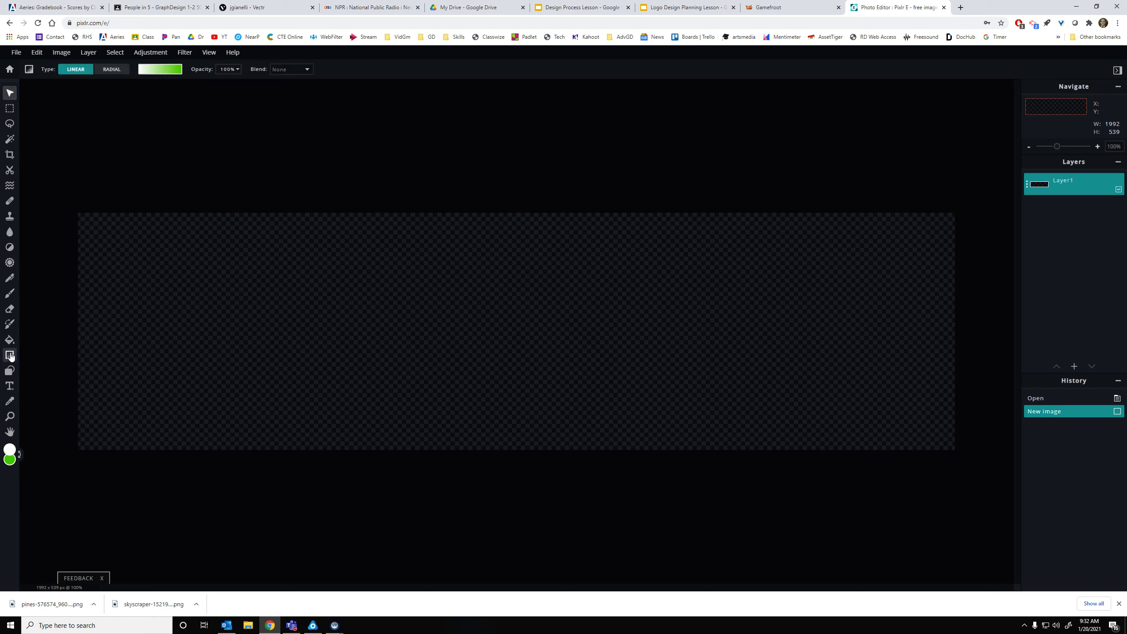
pyautogui.click(11, 460)
pyautogui.moveTo(585, 313); pyautogui.dragTo(586, 303)
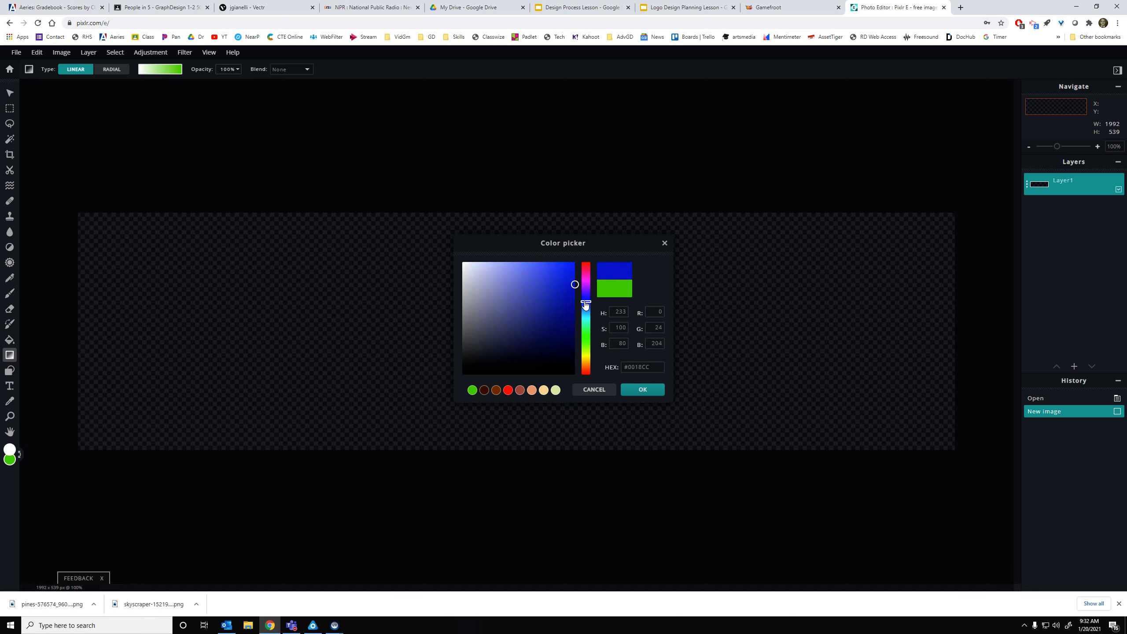
pyautogui.click(550, 264)
pyautogui.click(584, 308)
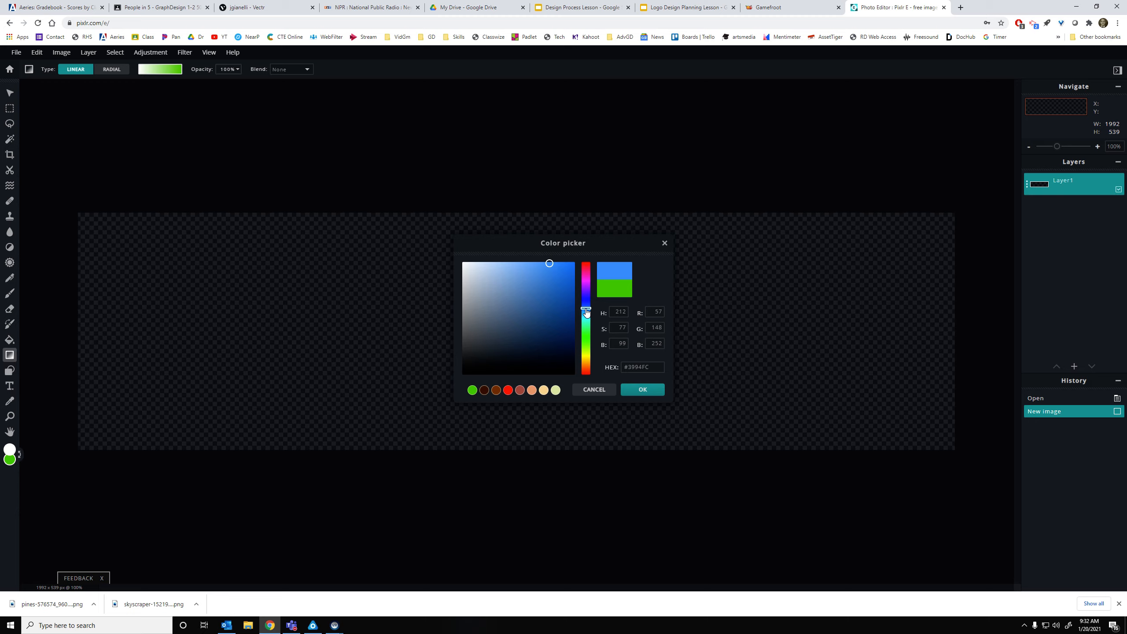
pyautogui.click(568, 274)
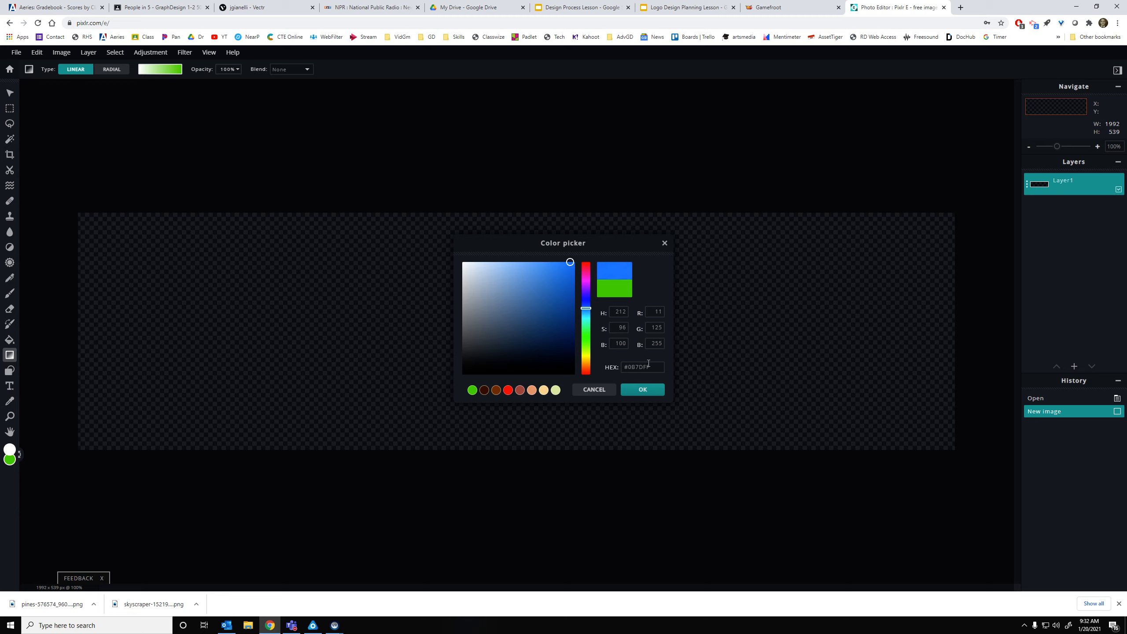
pyautogui.click(648, 387)
# Change the main colour from white to light sky blue #85C6FF
pyautogui.click(11, 450)
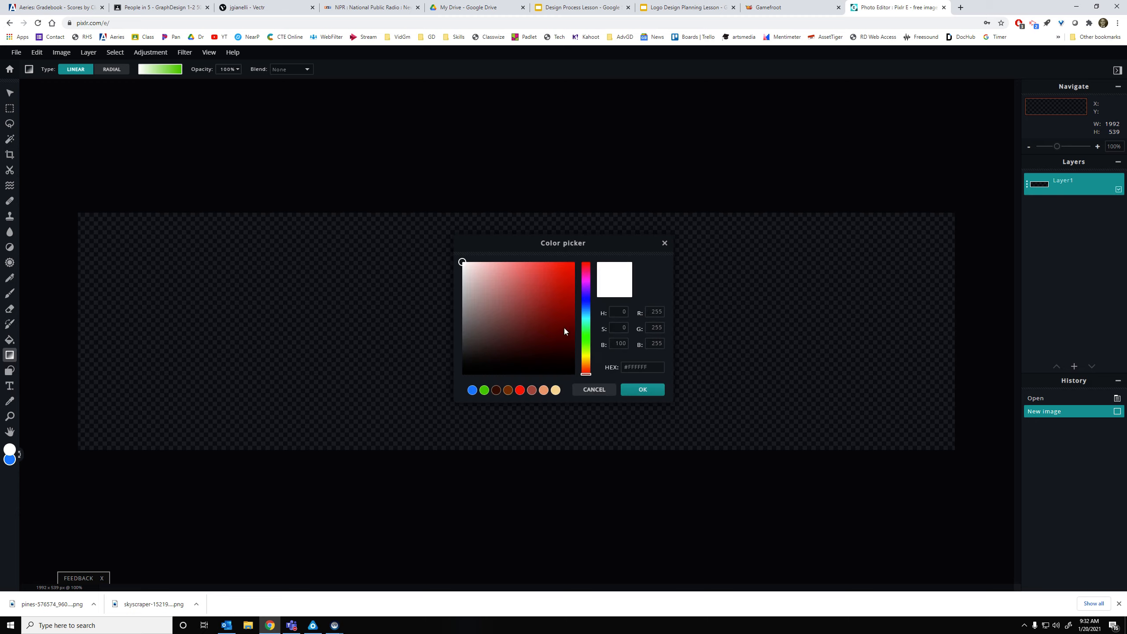
pyautogui.click(585, 306)
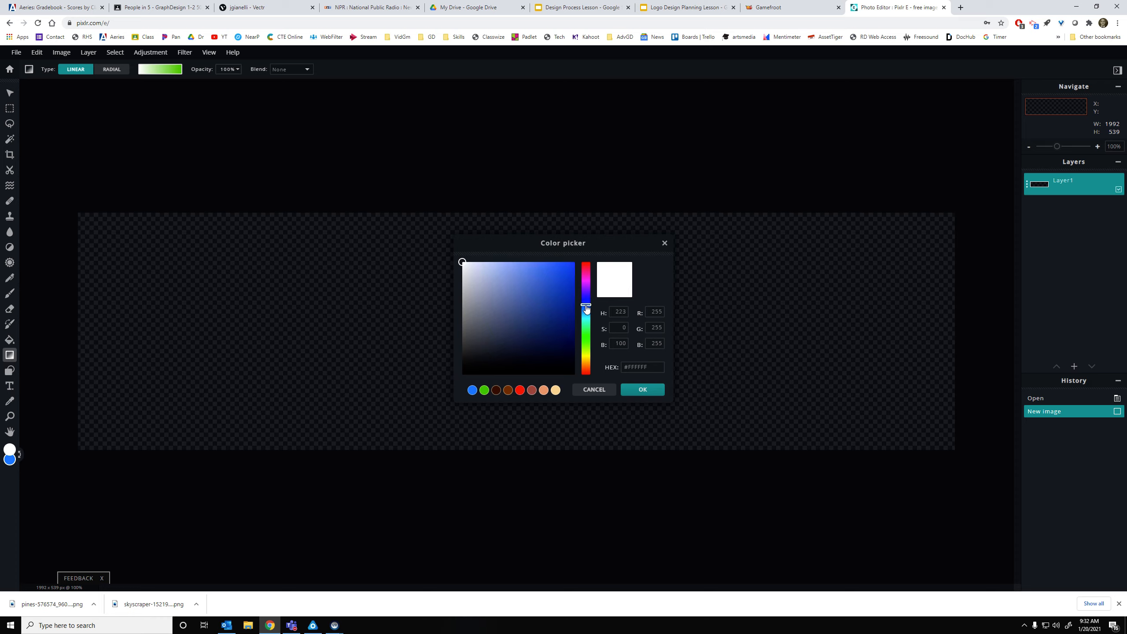
pyautogui.click(538, 262)
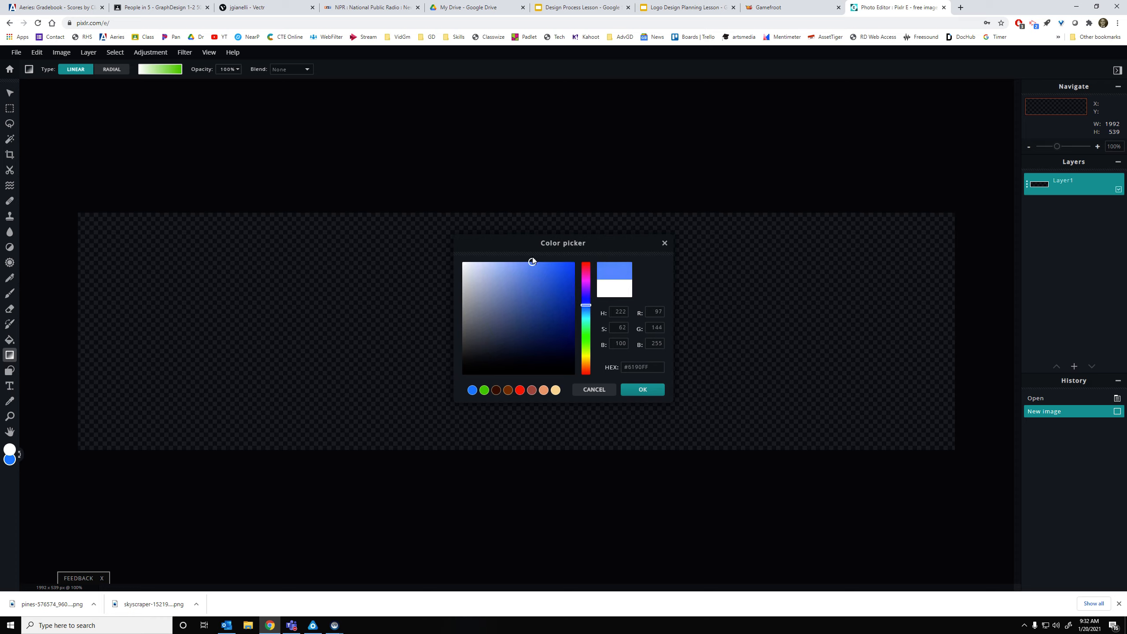
pyautogui.click(516, 262)
pyautogui.click(587, 311)
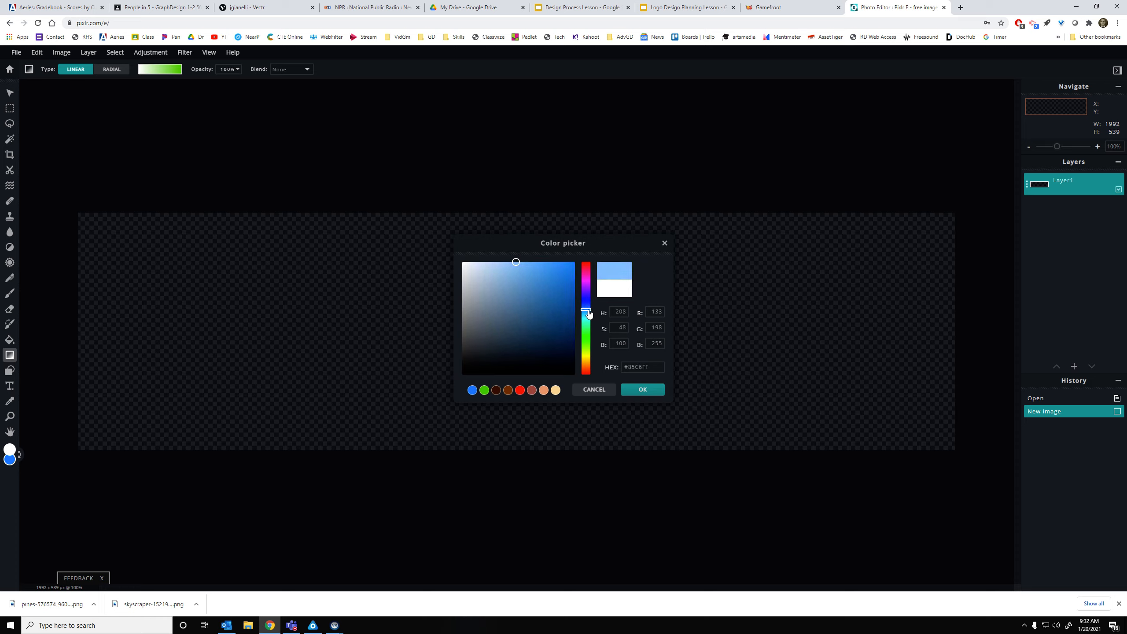
pyautogui.click(639, 386)
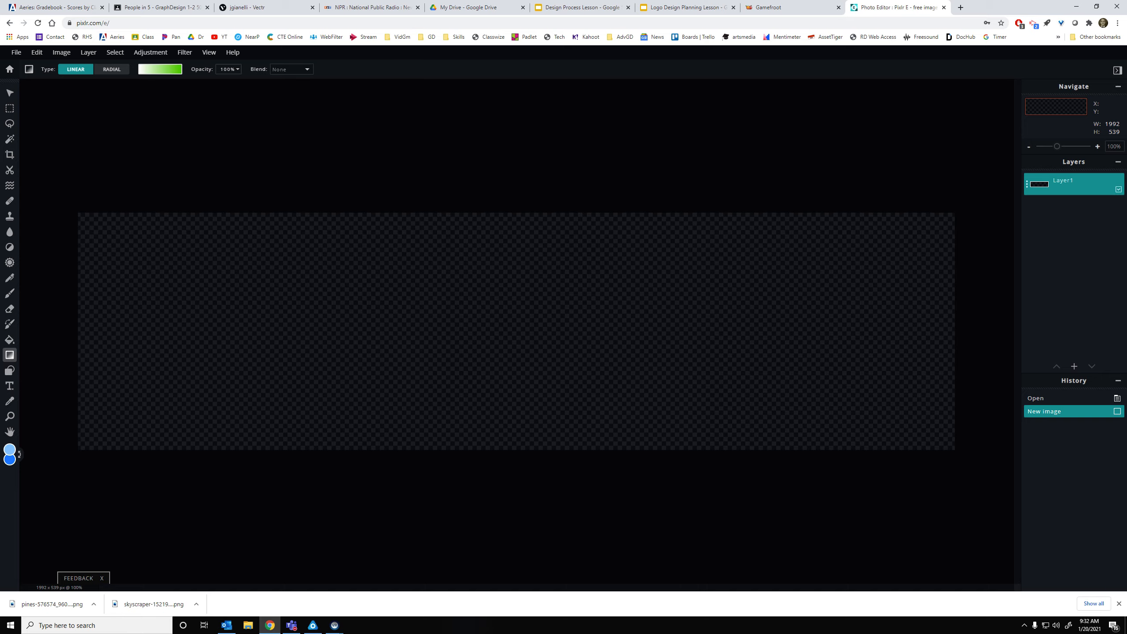
# Undo the first green-to-white gradient and switch the Gradient tool to the blue preset
pyautogui.moveTo(404, 448); pyautogui.dragTo(397, 326)
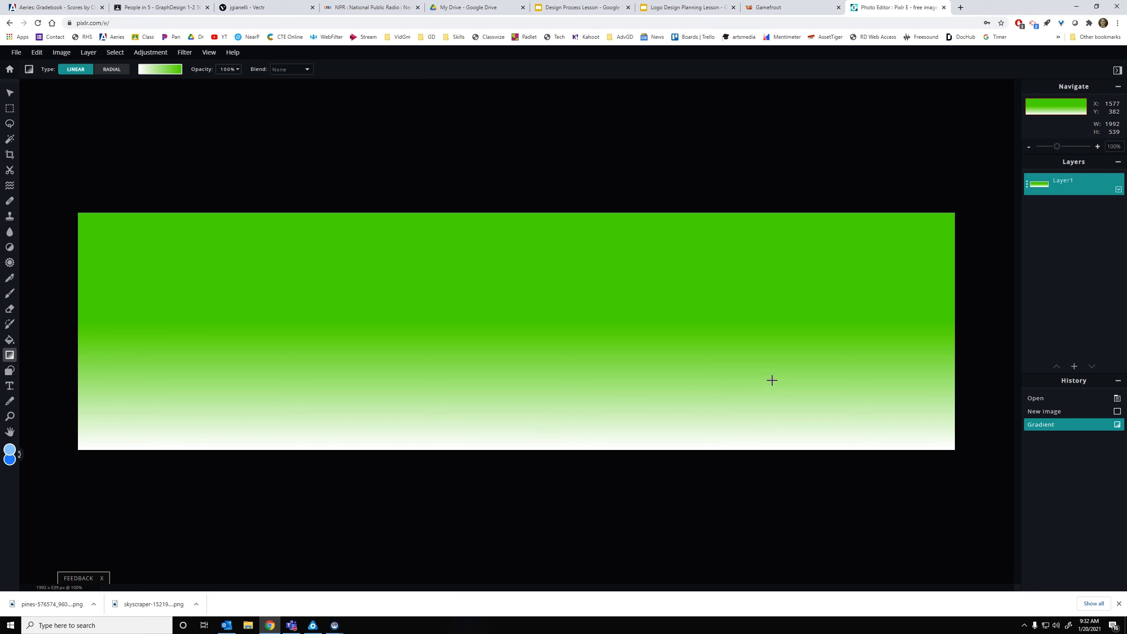
pyautogui.hotkey('ctrl', 'z')
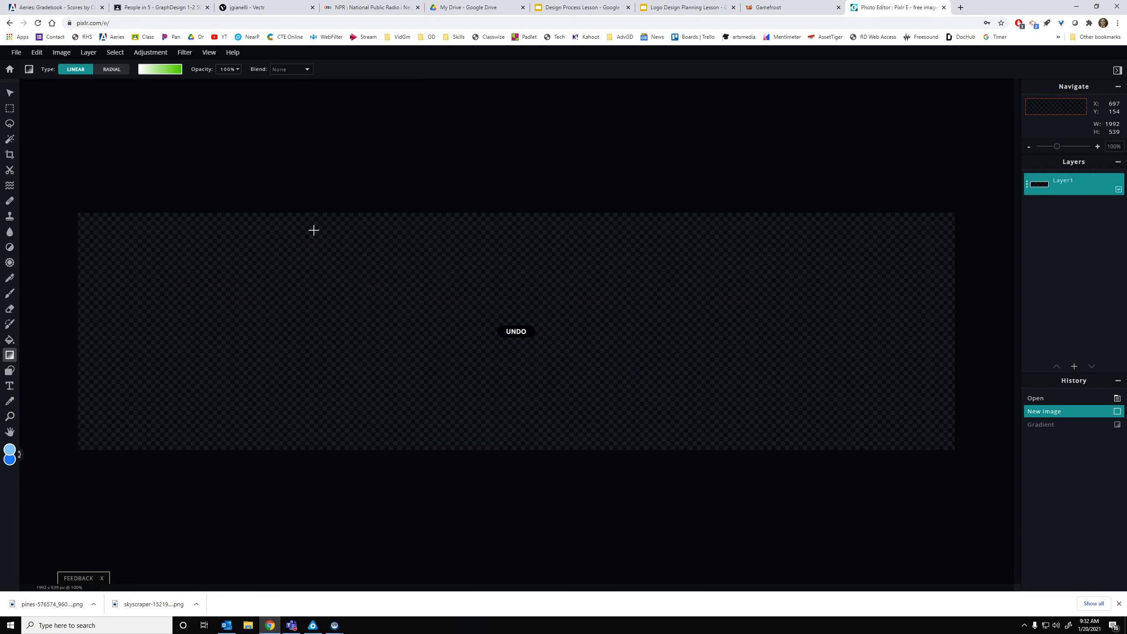
pyautogui.click(174, 71)
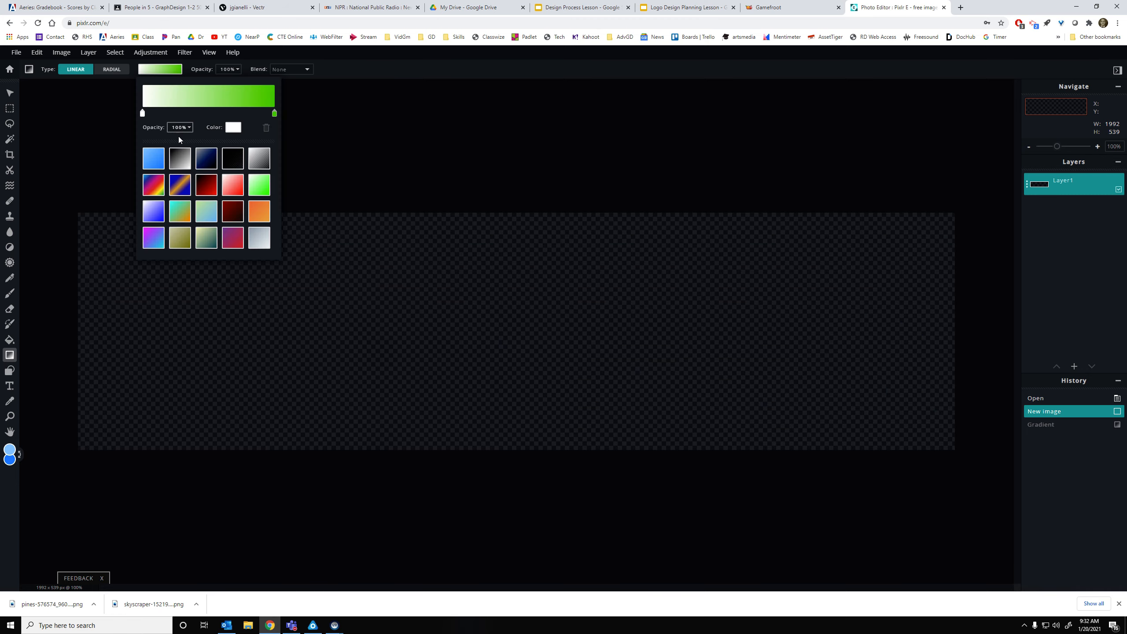
pyautogui.click(154, 159)
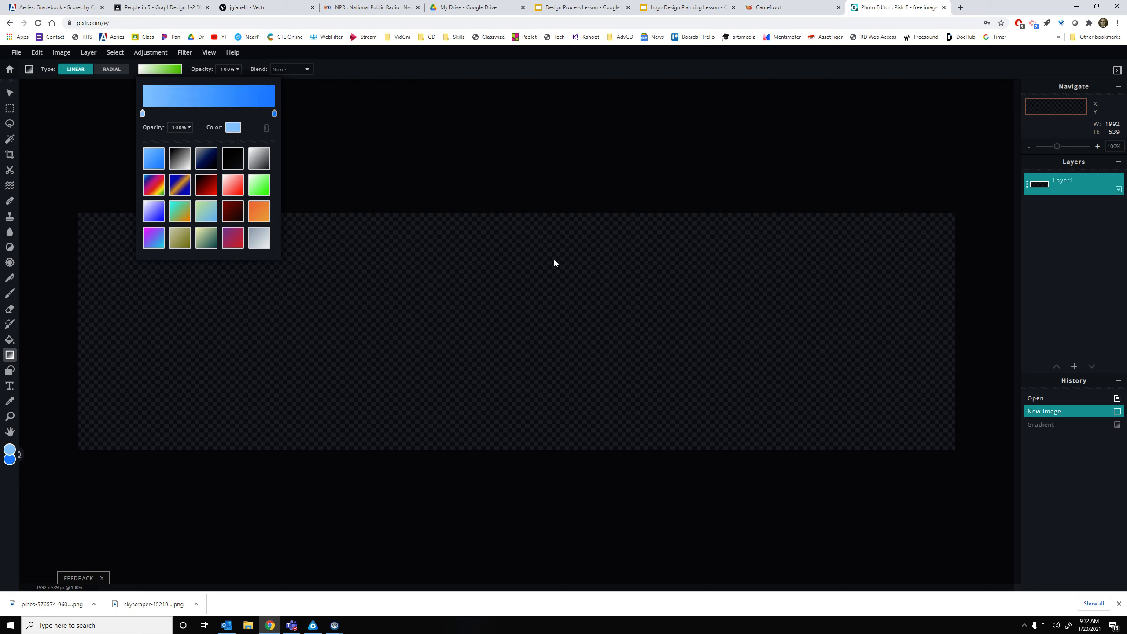
pyautogui.click(483, 226)
# Drag the blue gradient vertically, redrawing until deep blue sits at the top
pyautogui.moveTo(483, 227); pyautogui.dragTo(475, 418)
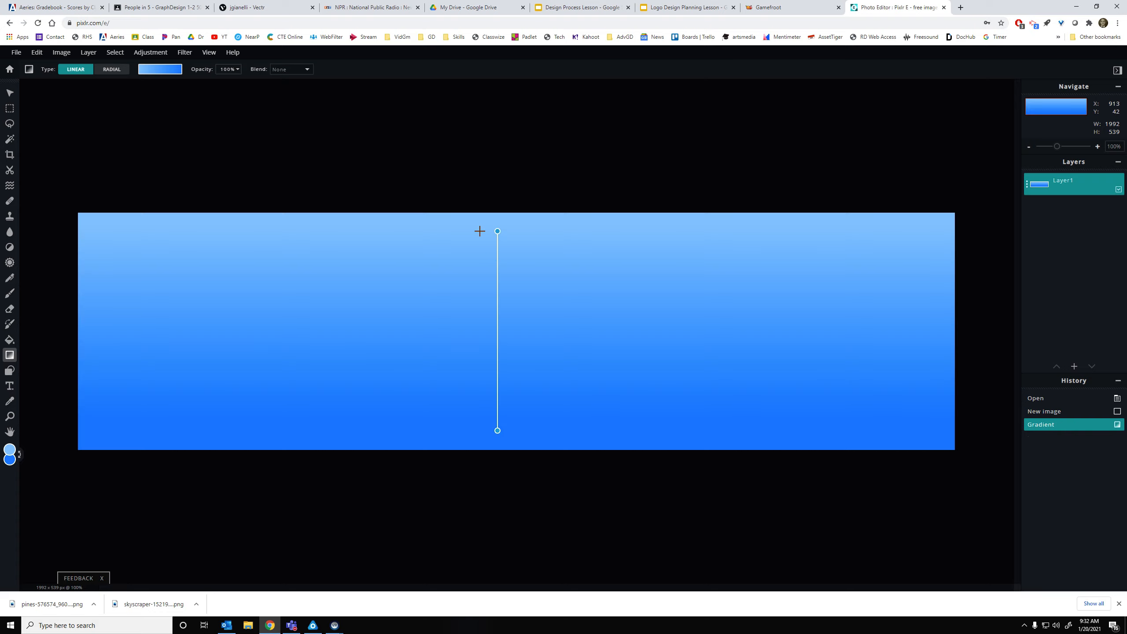
pyautogui.moveTo(480, 231); pyautogui.dragTo(480, 230)
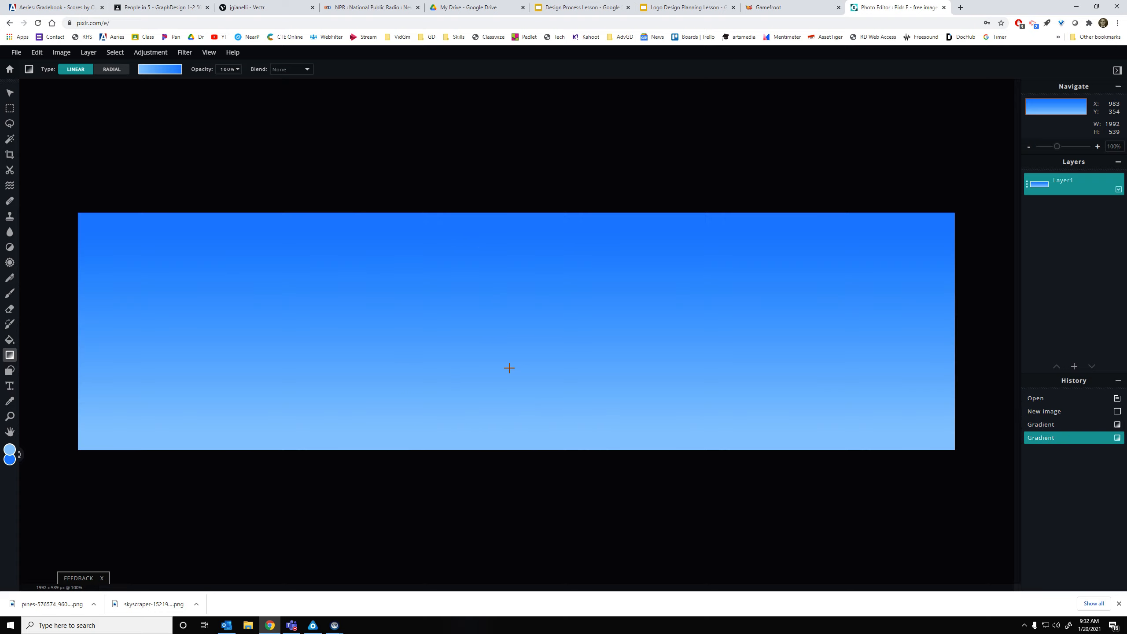
pyautogui.moveTo(504, 235); pyautogui.dragTo(498, 210)
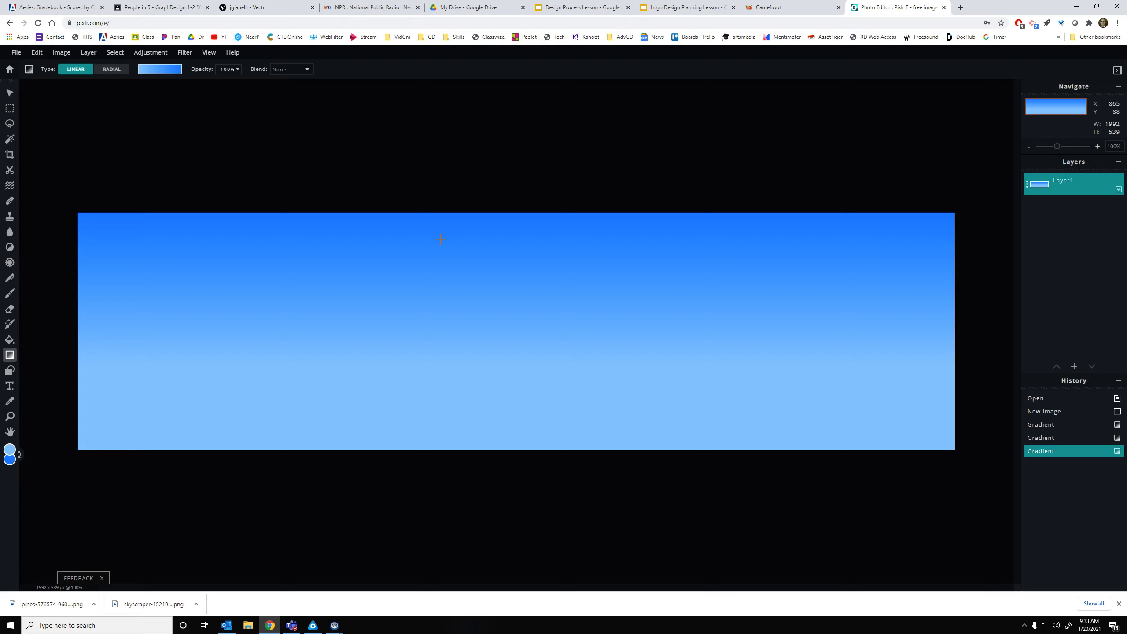
pyautogui.click(960, 7)
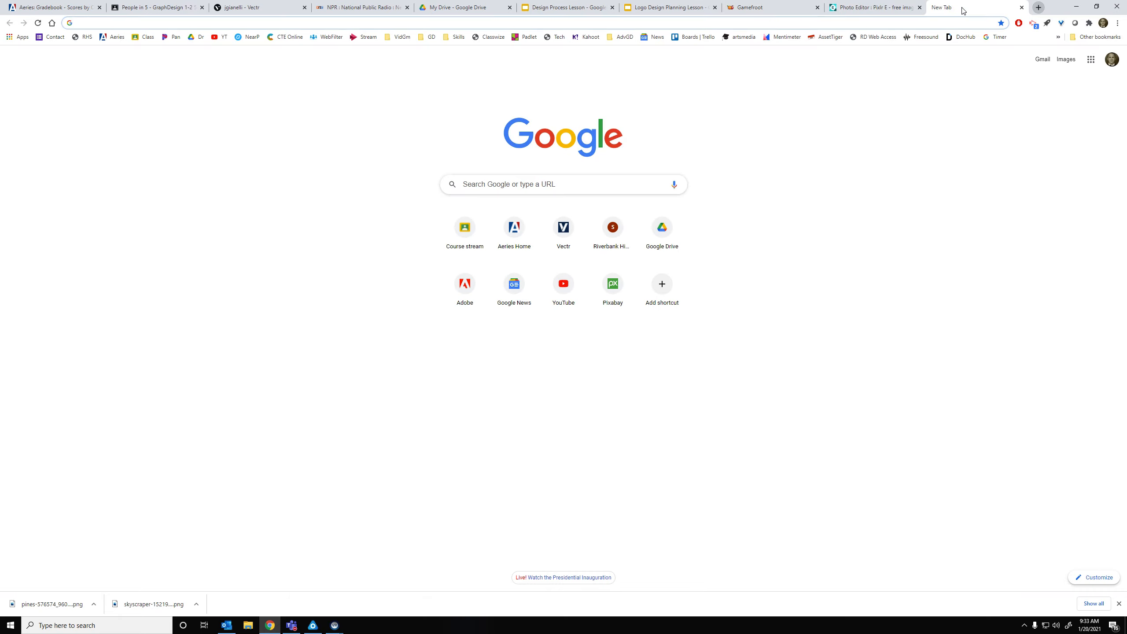
# Go to the Pixabay website in the new tab
pyautogui.write('o')
pyautogui.press('BackSpace')
pyautogui.press('BackSpace')
pyautogui.write('pixabay.com')
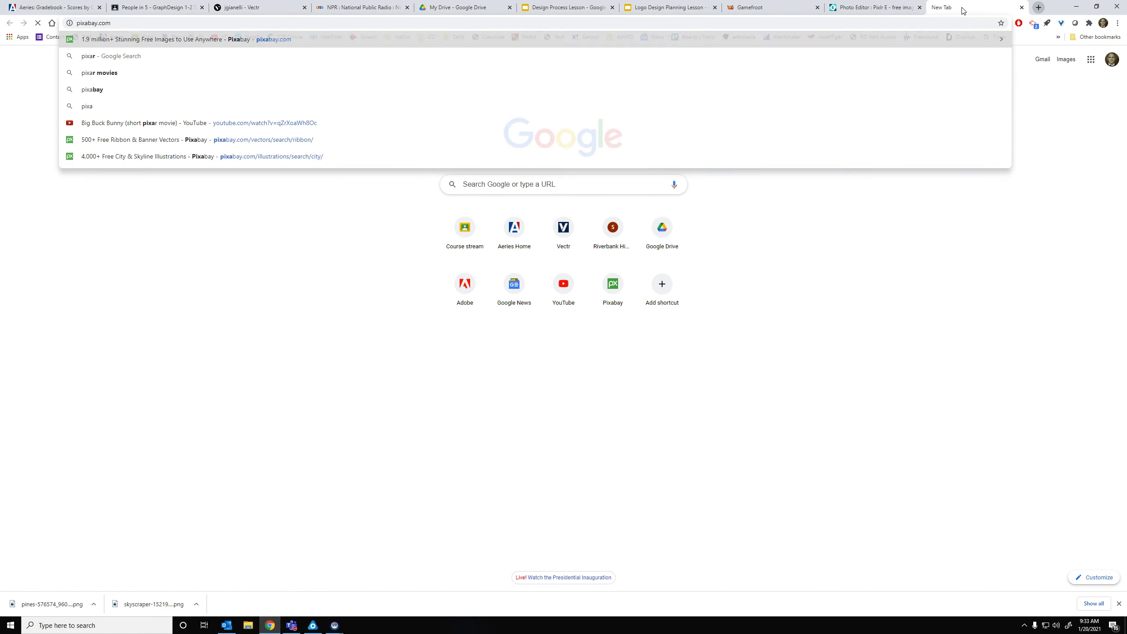
pyautogui.press('Return')
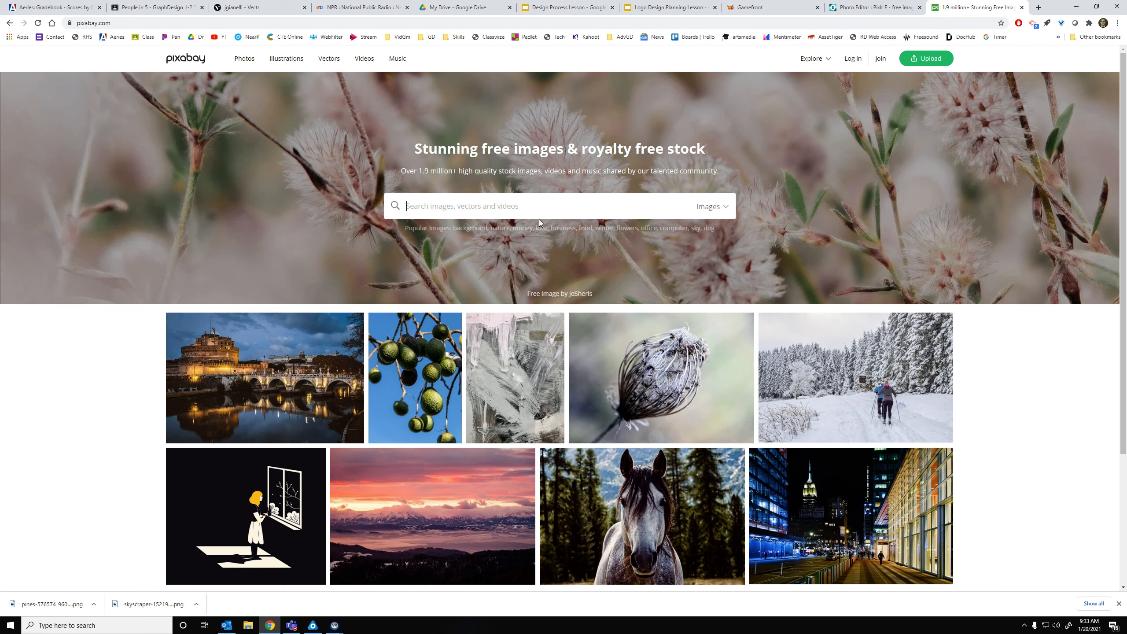
# Search for 'mountains and trees' and filter the results to Illustrations
pyautogui.write('mountains and treesa')
pyautogui.press('Return')
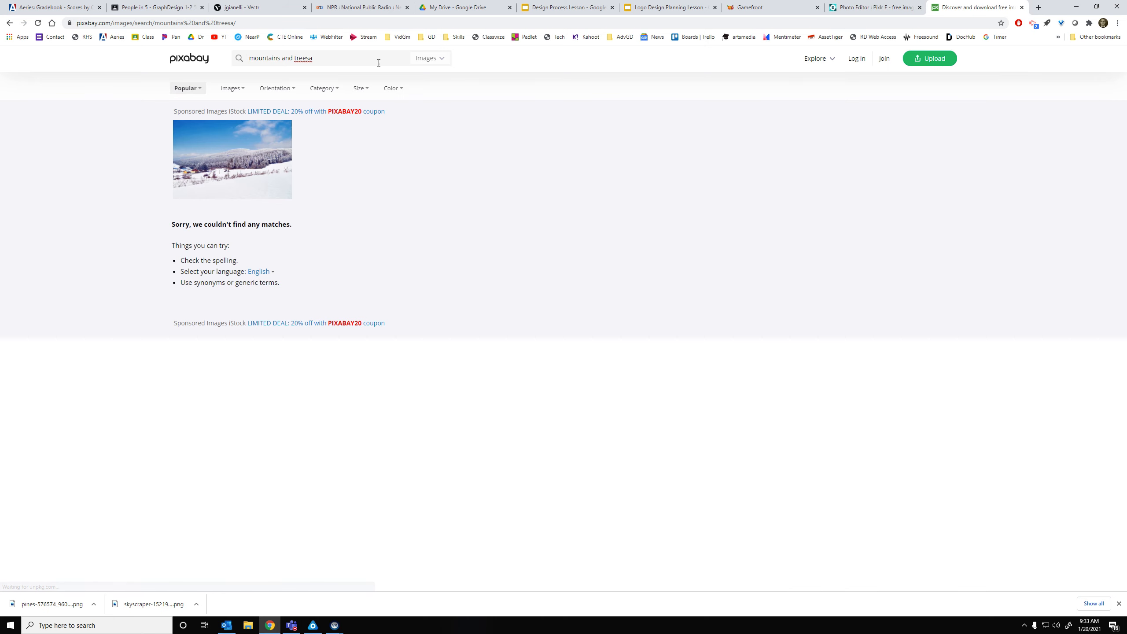
pyautogui.press('Return')
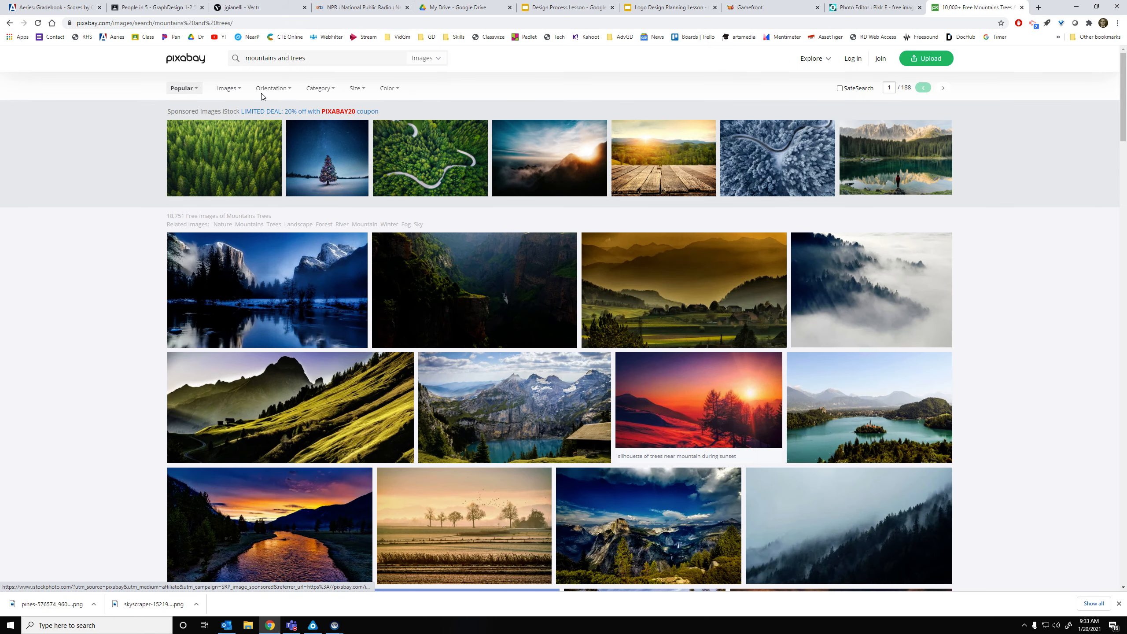
pyautogui.click(226, 91)
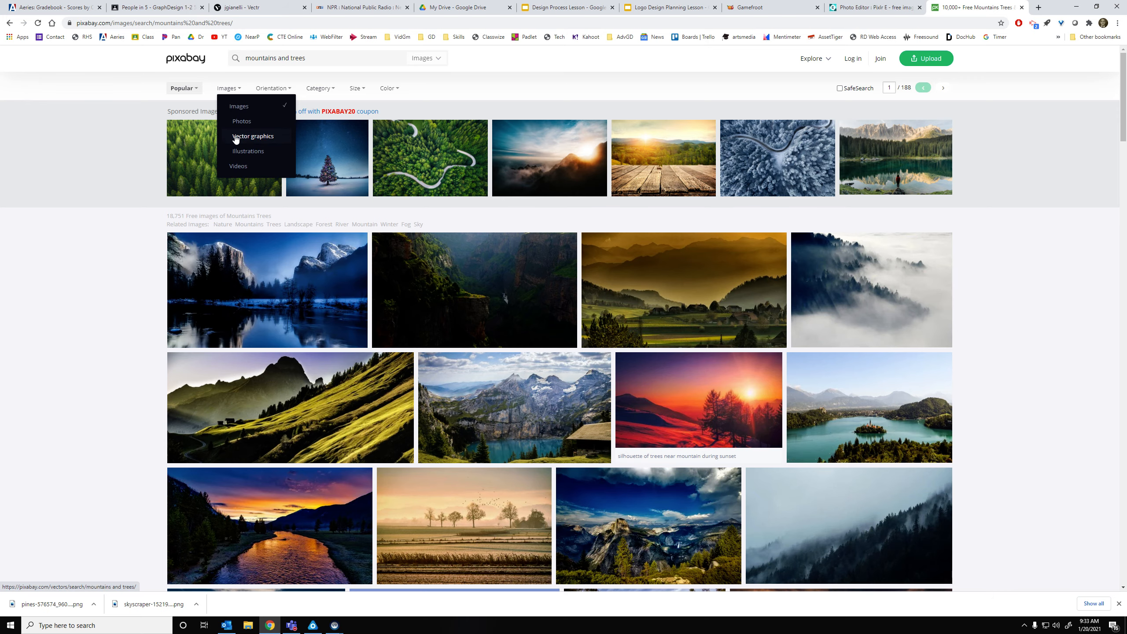
pyautogui.click(248, 152)
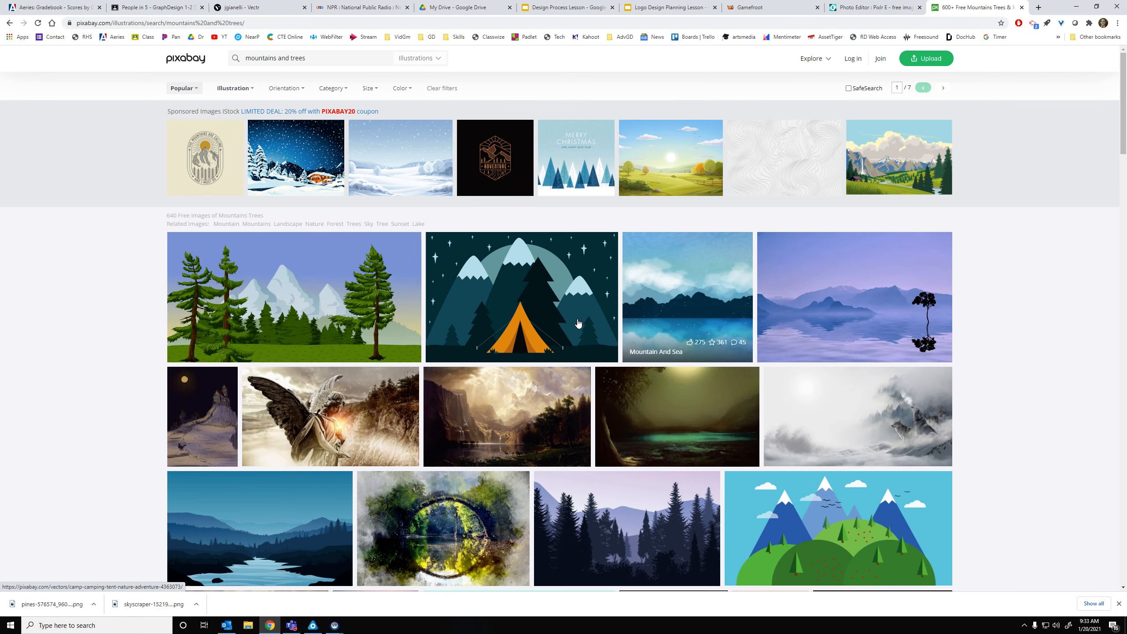
# Scroll through the 'mountains and trees' illustration results
pyautogui.scroll(-5, 329, 298)
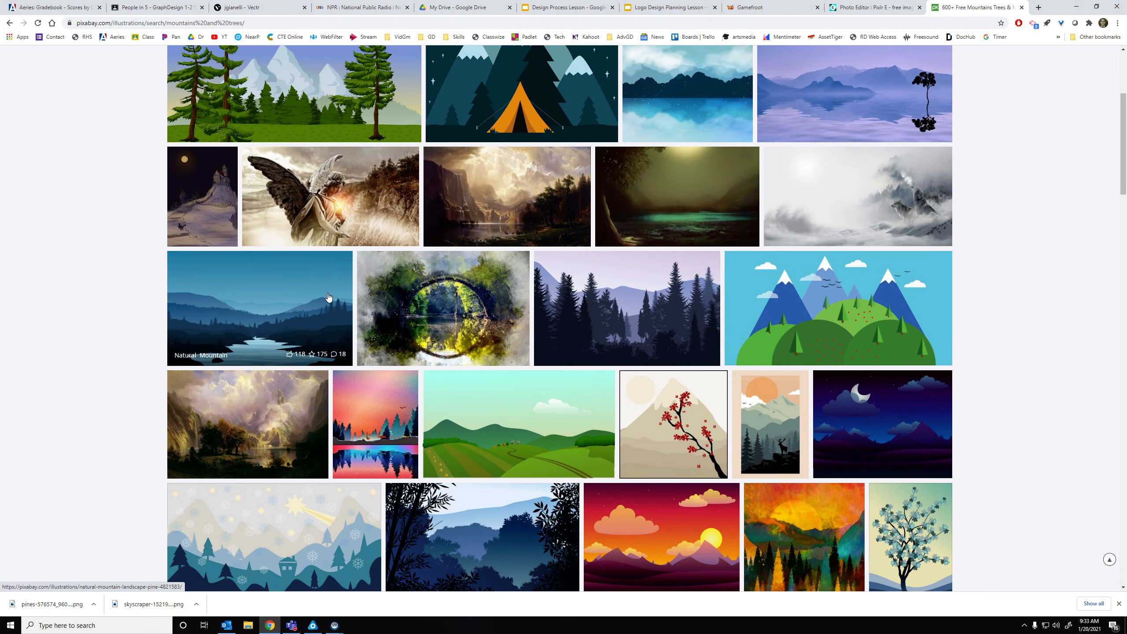
pyautogui.scroll(-1, 328, 298)
pyautogui.scroll(-3, 328, 298)
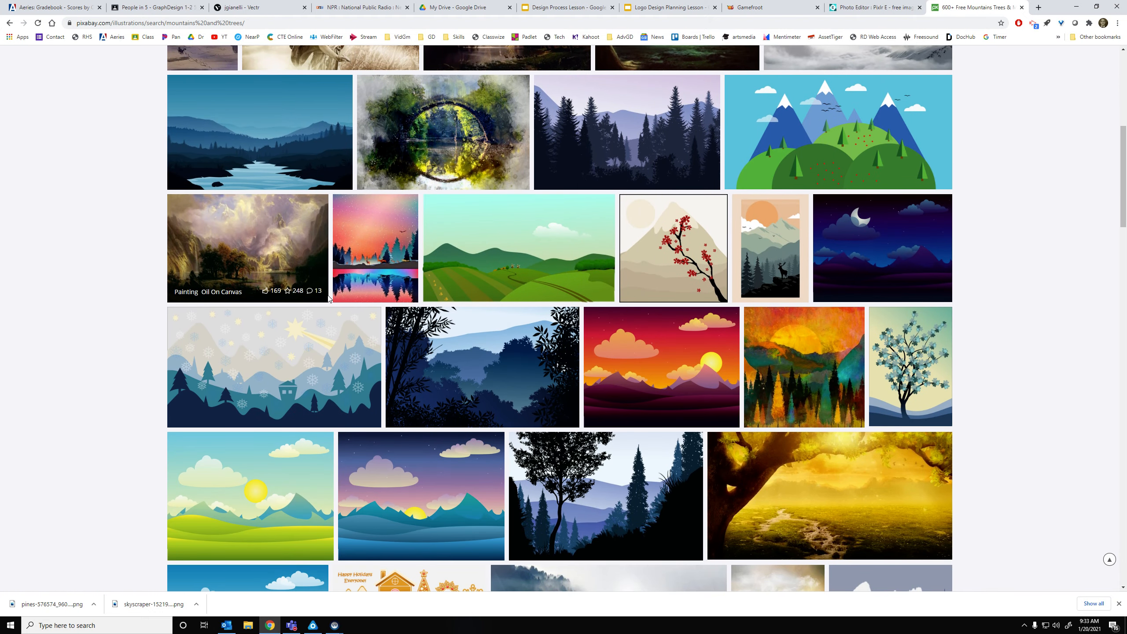
pyautogui.scroll(6, 328, 298)
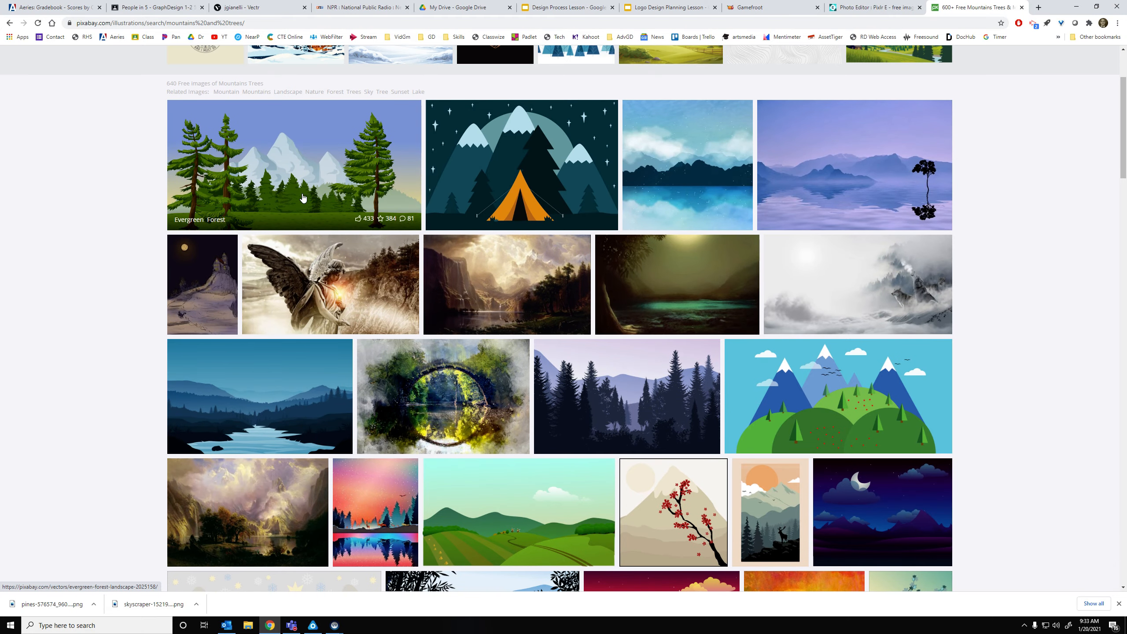
pyautogui.scroll(-7, 298, 196)
pyautogui.scroll(-4, 485, 359)
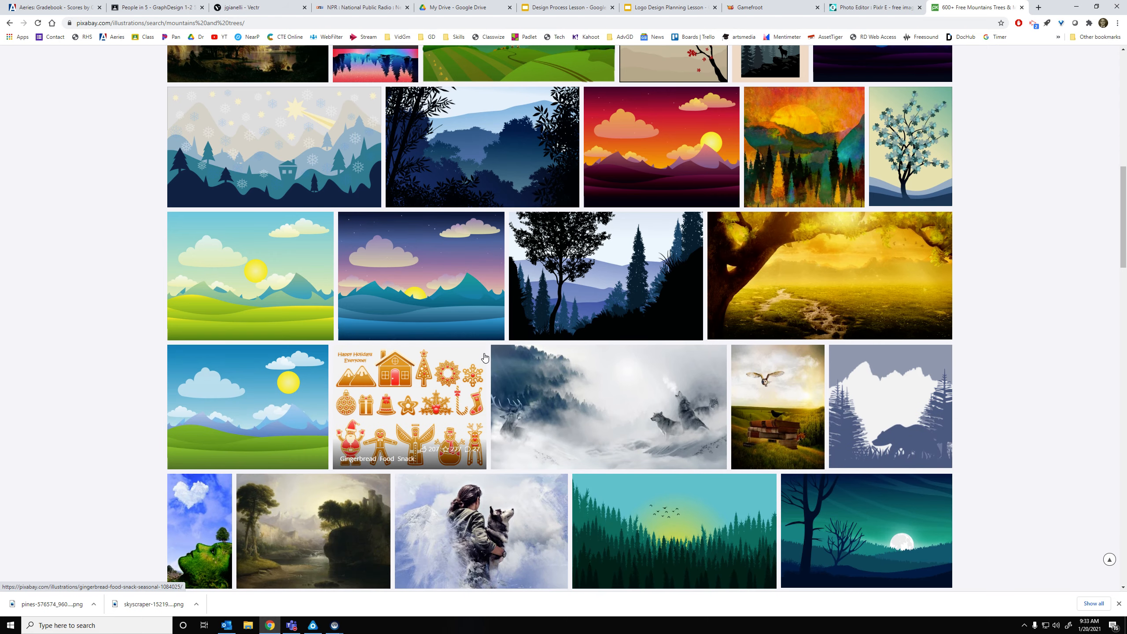
pyautogui.scroll(-5, 506, 331)
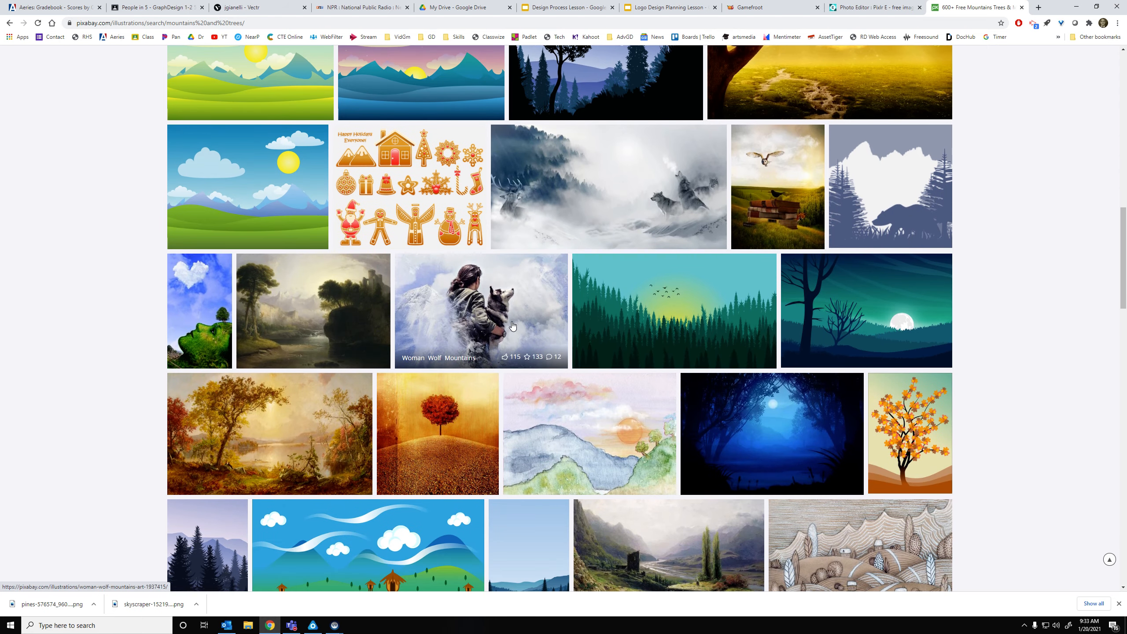
pyautogui.scroll(-3, 507, 325)
pyautogui.scroll(18, 390, 316)
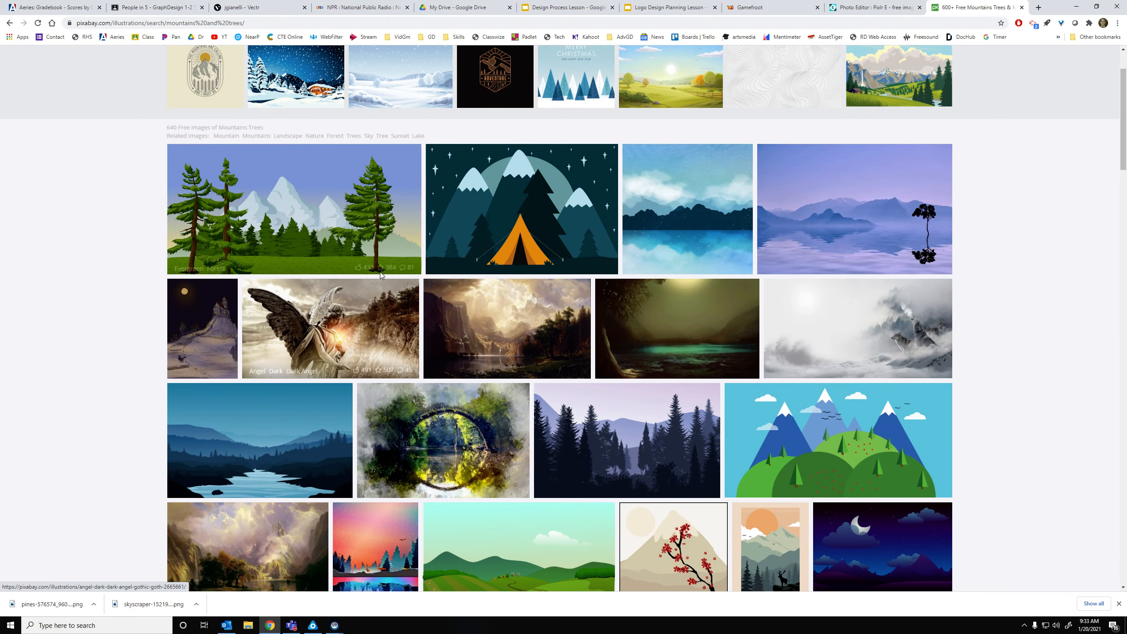
pyautogui.scroll(2, 337, 231)
# Change the search to 'mountains' and filter the results to Vector graphics
pyautogui.click(234, 89)
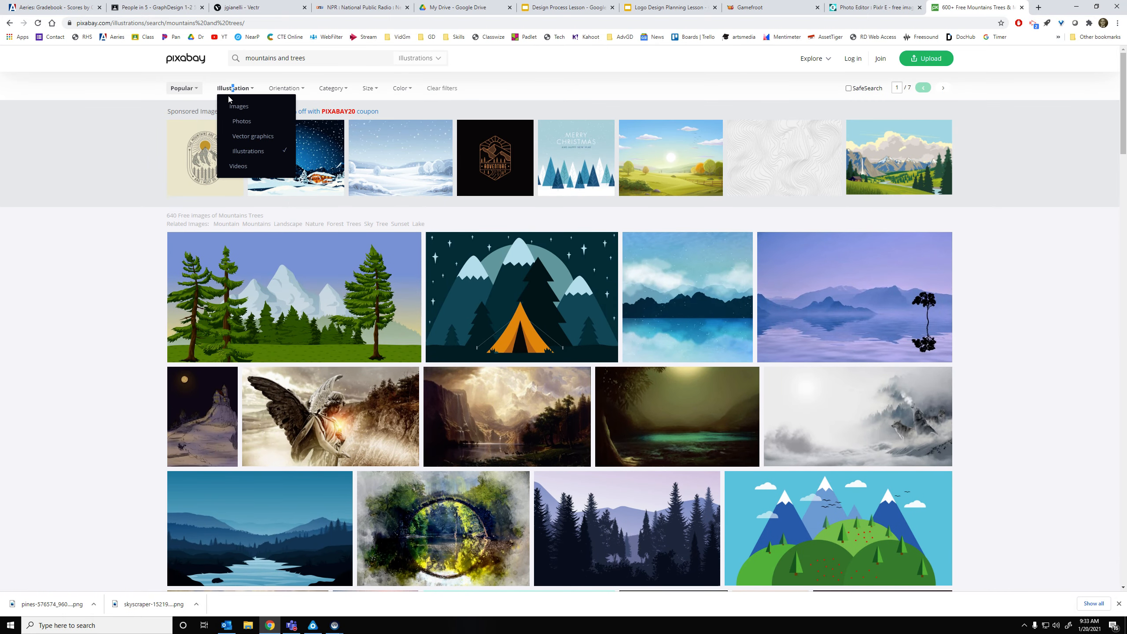
pyautogui.click(276, 59)
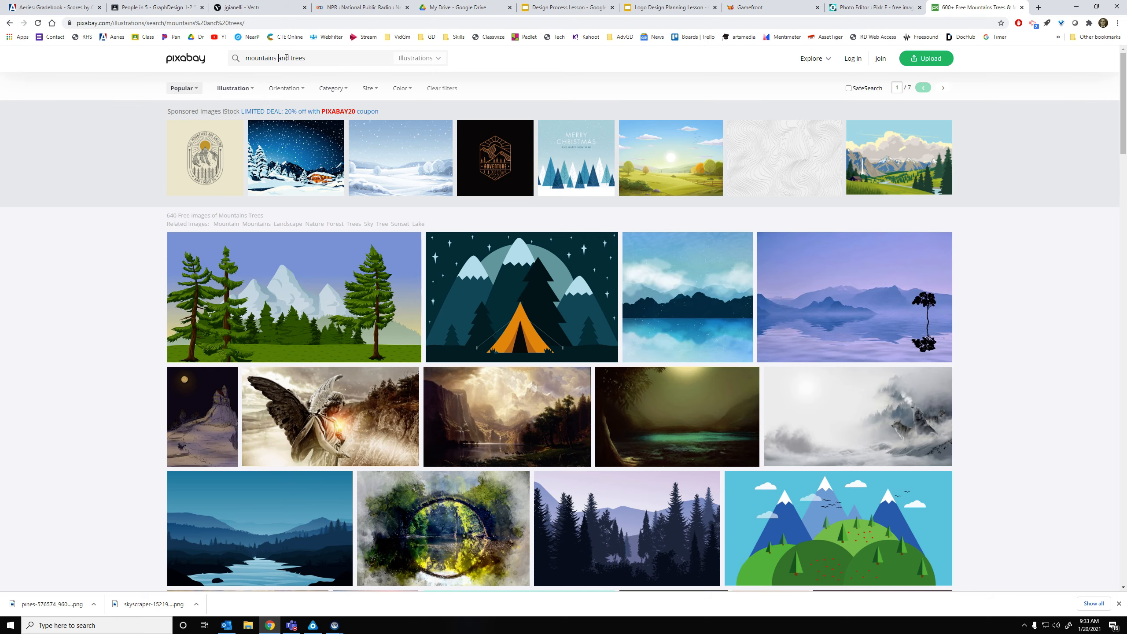
pyautogui.press('Return')
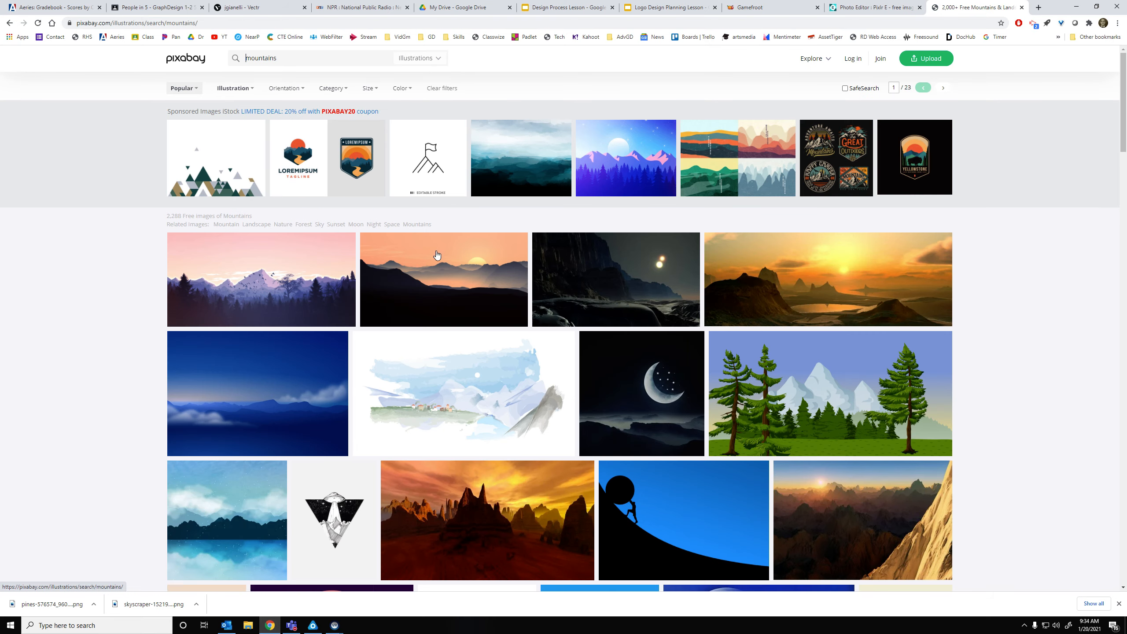
pyautogui.click(245, 92)
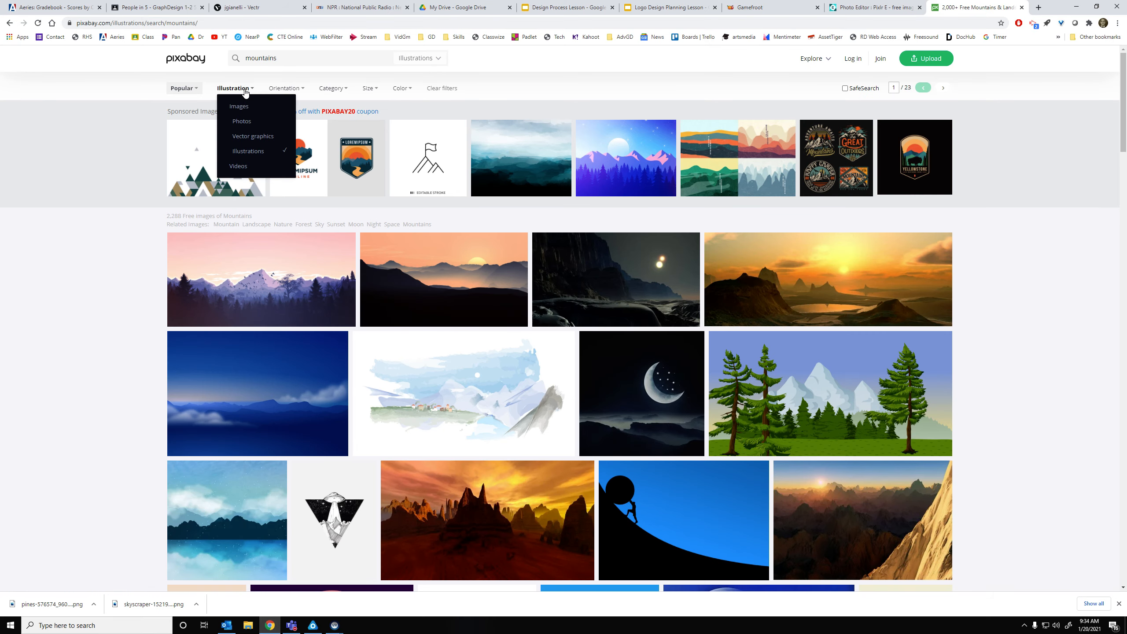
pyautogui.click(244, 136)
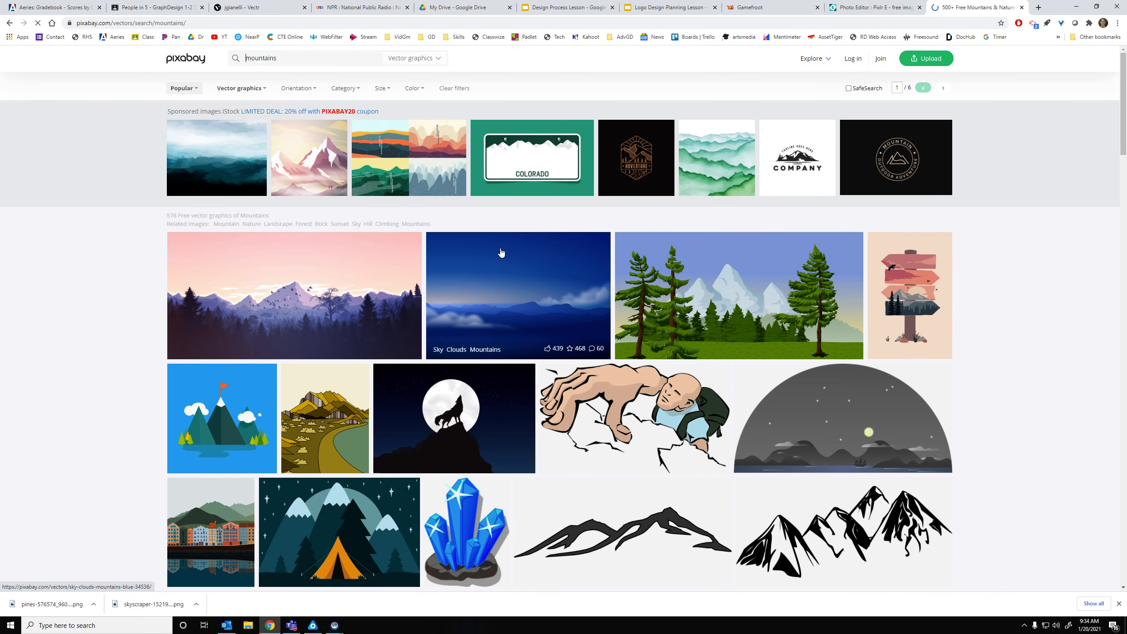
pyautogui.scroll(-8, 506, 295)
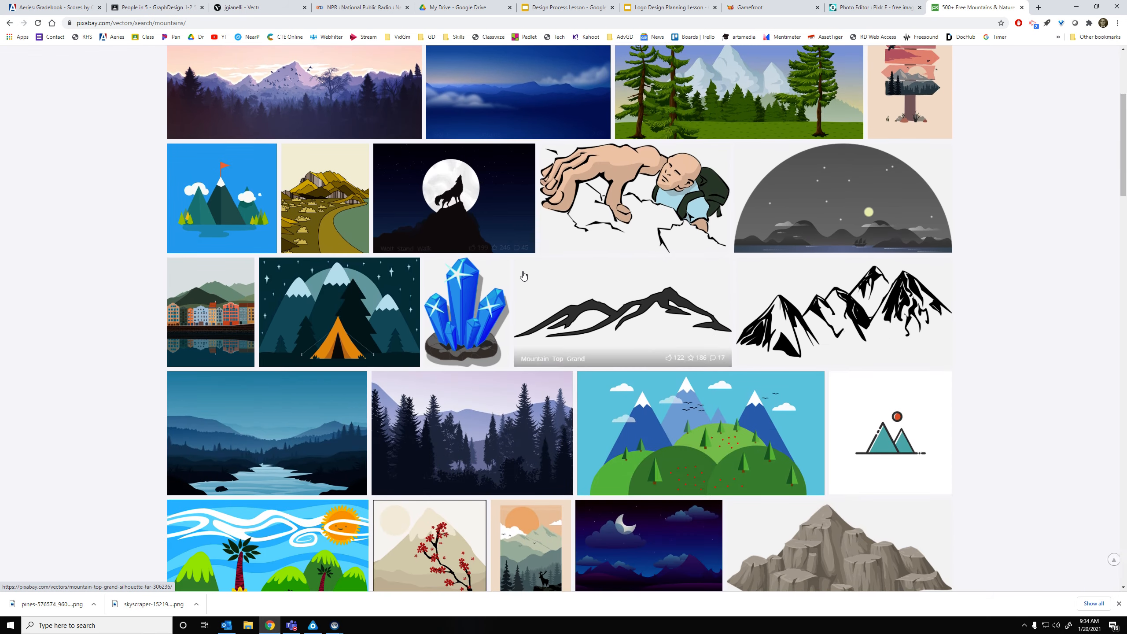
pyautogui.scroll(-12, 524, 276)
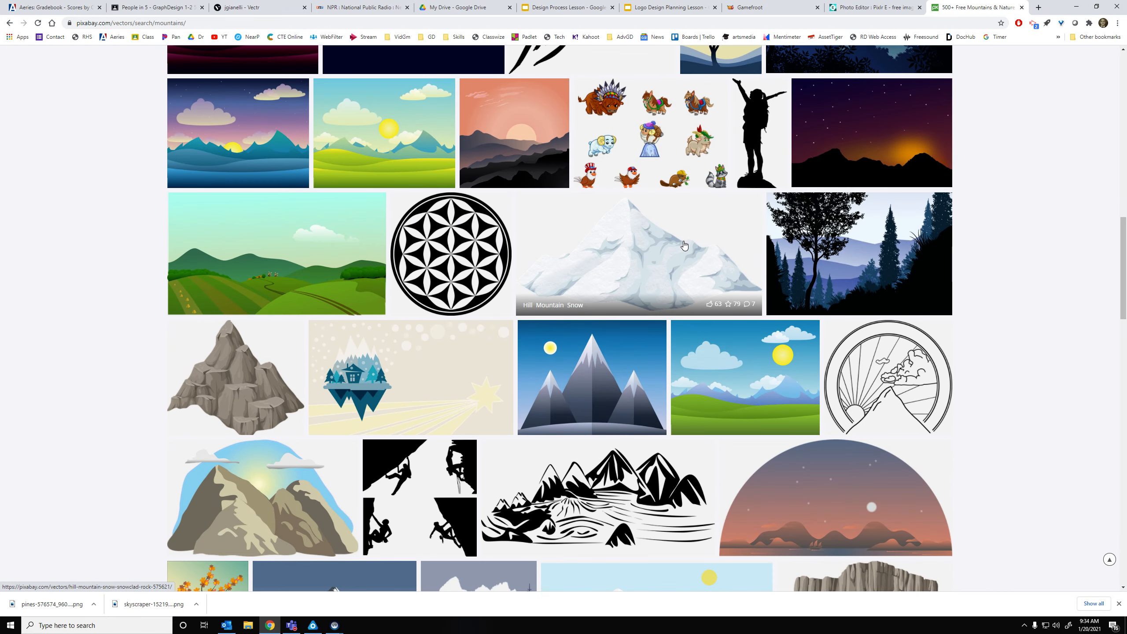
# Open the Mountain Hill Rock vector and copy its image
pyautogui.click(236, 377)
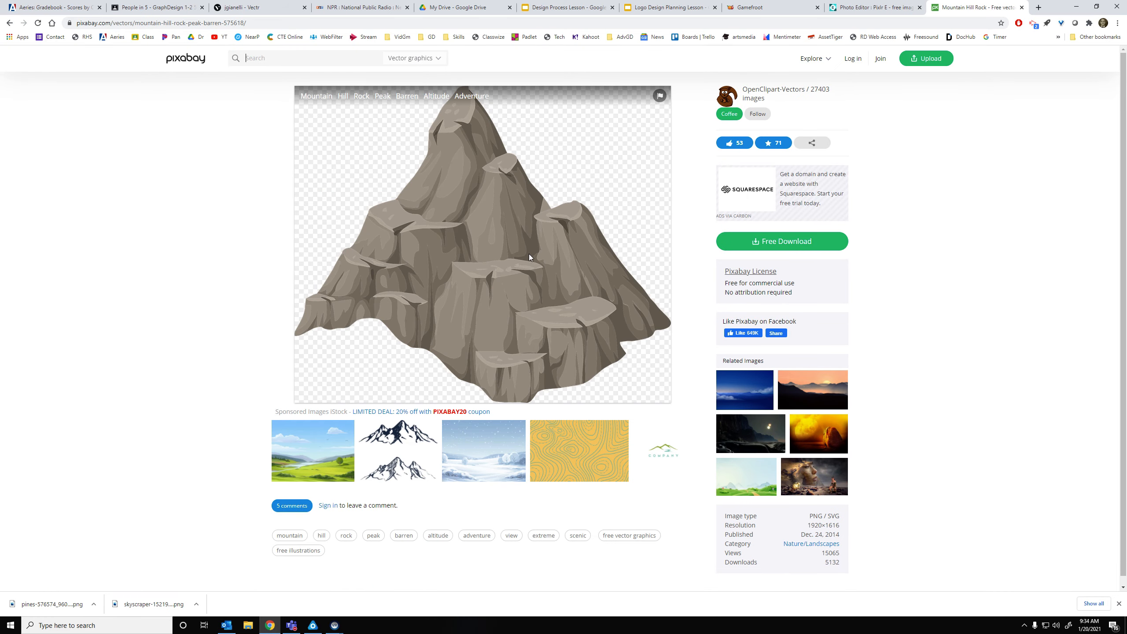
pyautogui.rightClick(506, 228)
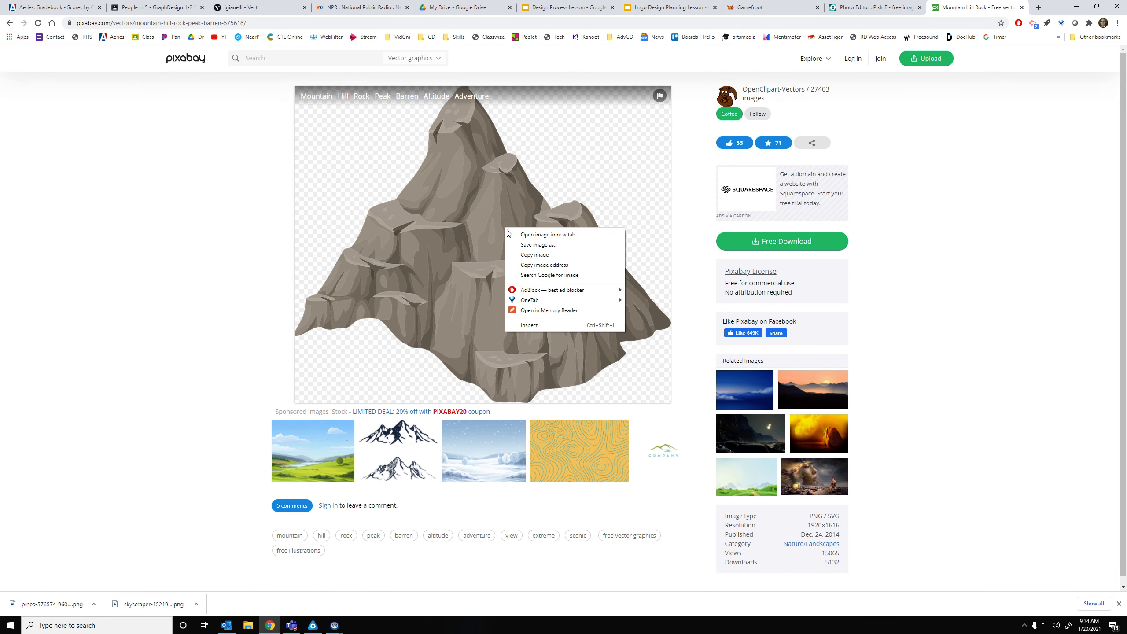
pyautogui.click(531, 255)
# Paste the rock mountain into Pixlr E, shrink it and move it left
pyautogui.click(870, 7)
pyautogui.hotkey('ctrl', 'v')
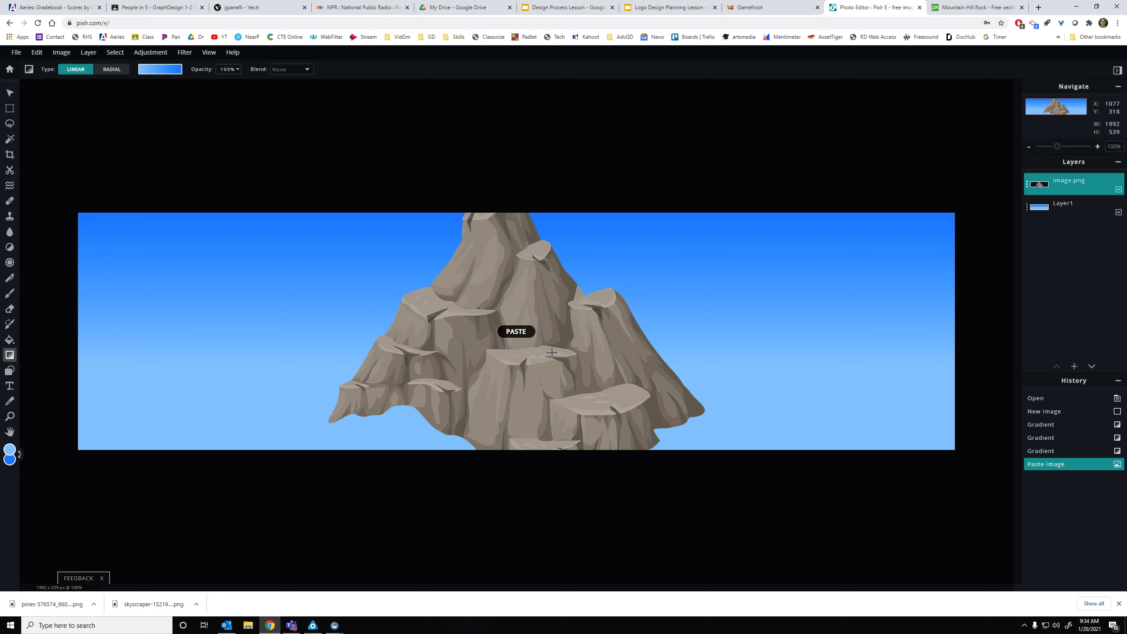
pyautogui.click(13, 94)
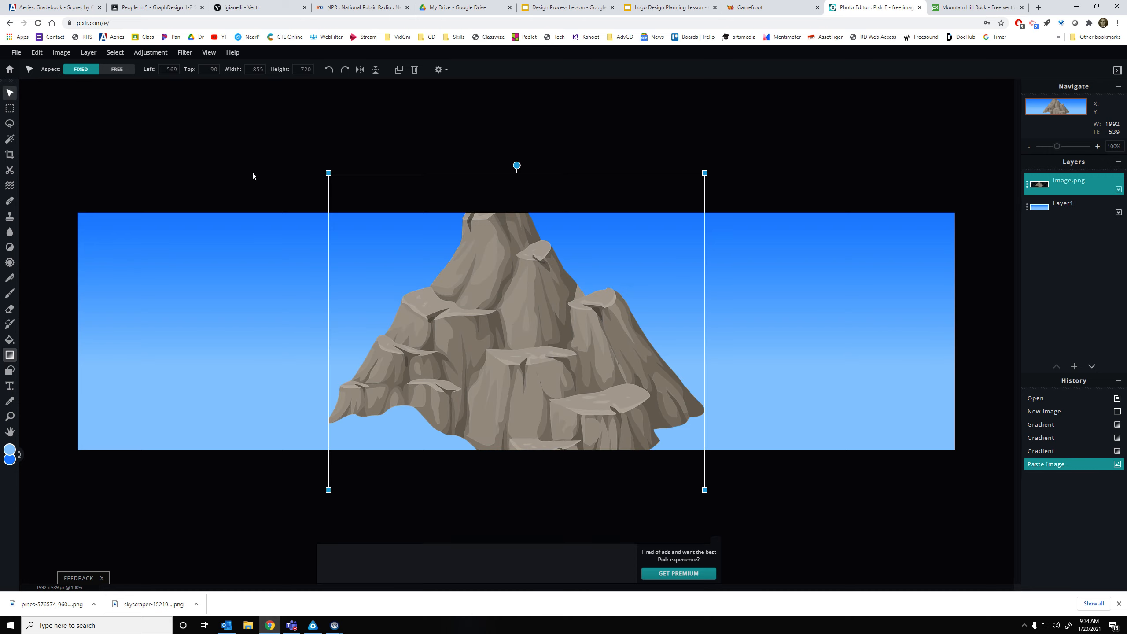
pyautogui.moveTo(567, 293); pyautogui.dragTo(375, 337)
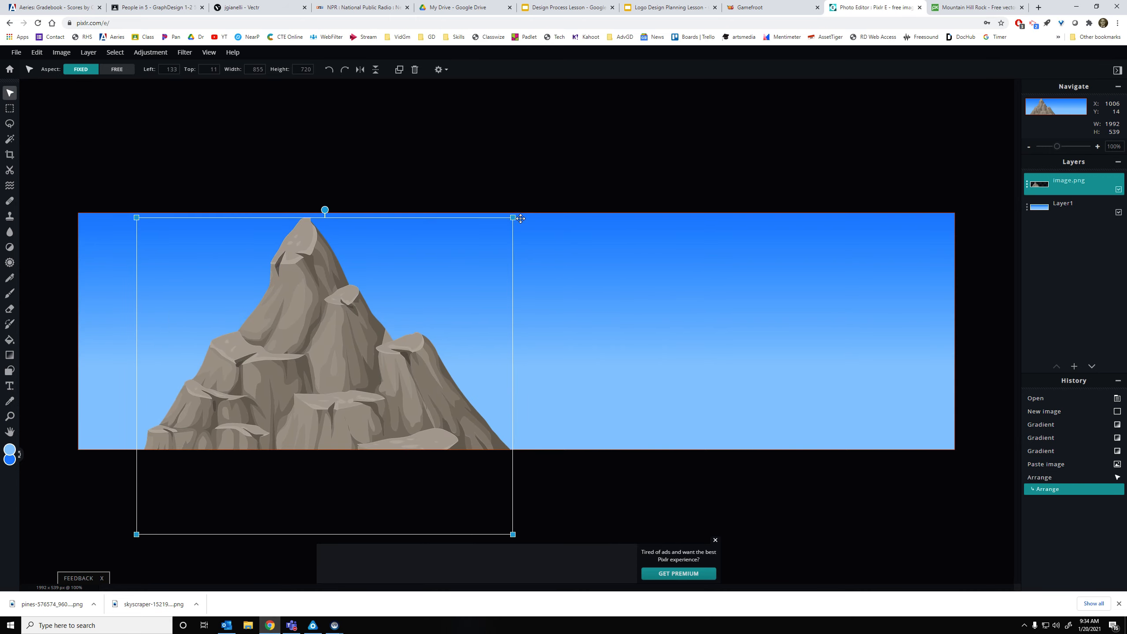
pyautogui.moveTo(513, 218); pyautogui.dragTo(360, 347)
pyautogui.moveTo(270, 432); pyautogui.dragTo(191, 351)
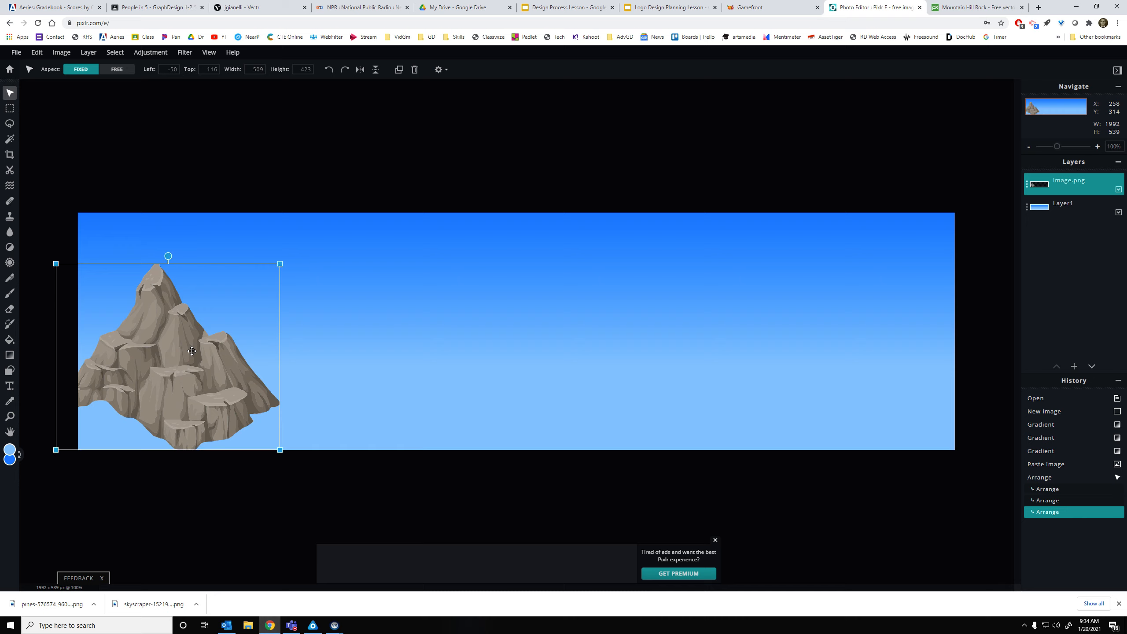
# Paste two more mountain copies, placing one at the left edge and one at right
pyautogui.hotkey('ctrl', 'v')
pyautogui.moveTo(547, 312); pyautogui.dragTo(407, 380)
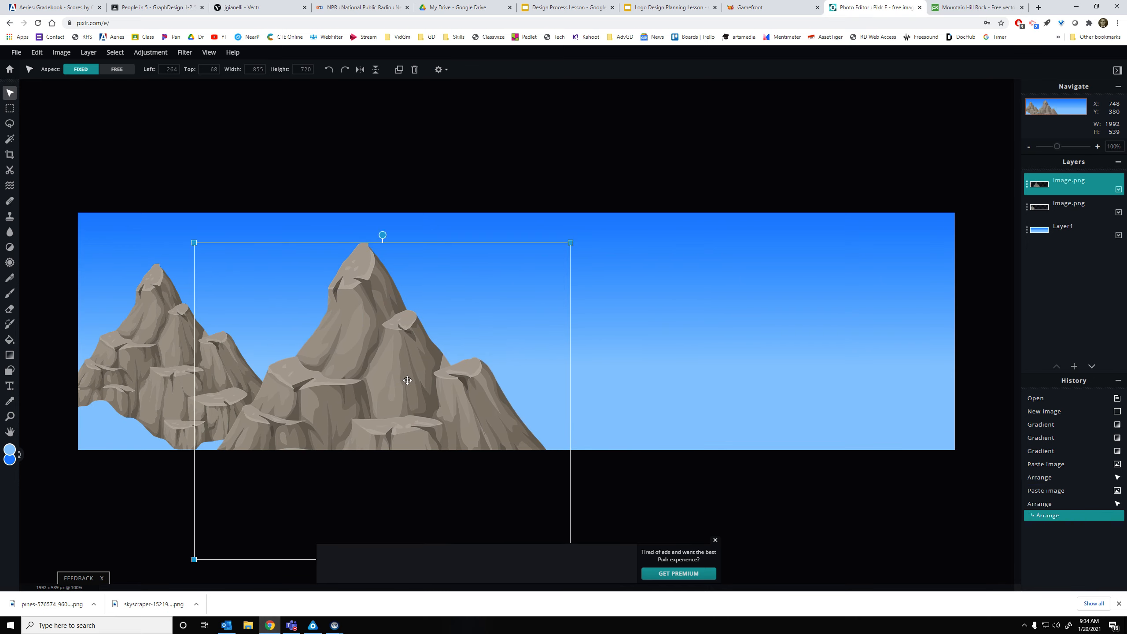
pyautogui.hotkey('ctrl', 'v')
pyautogui.moveTo(412, 212); pyautogui.dragTo(596, 226)
pyautogui.click(520, 186)
# Resize the right mountain to about 530 × 446 and reposition it
pyautogui.click(643, 272)
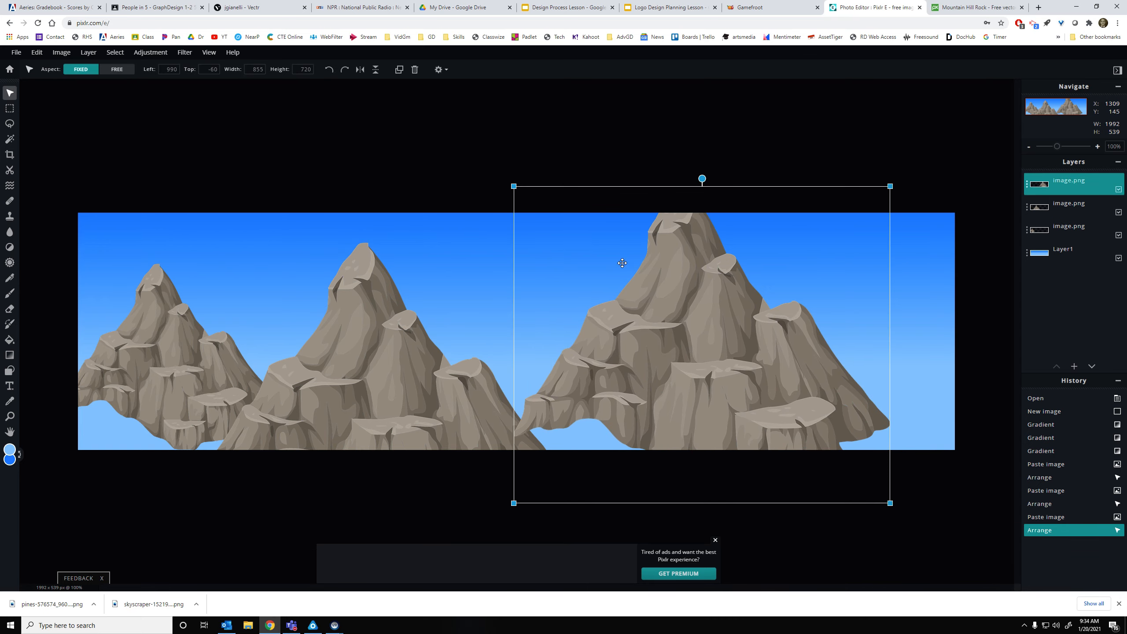
pyautogui.moveTo(512, 192); pyautogui.dragTo(622, 283)
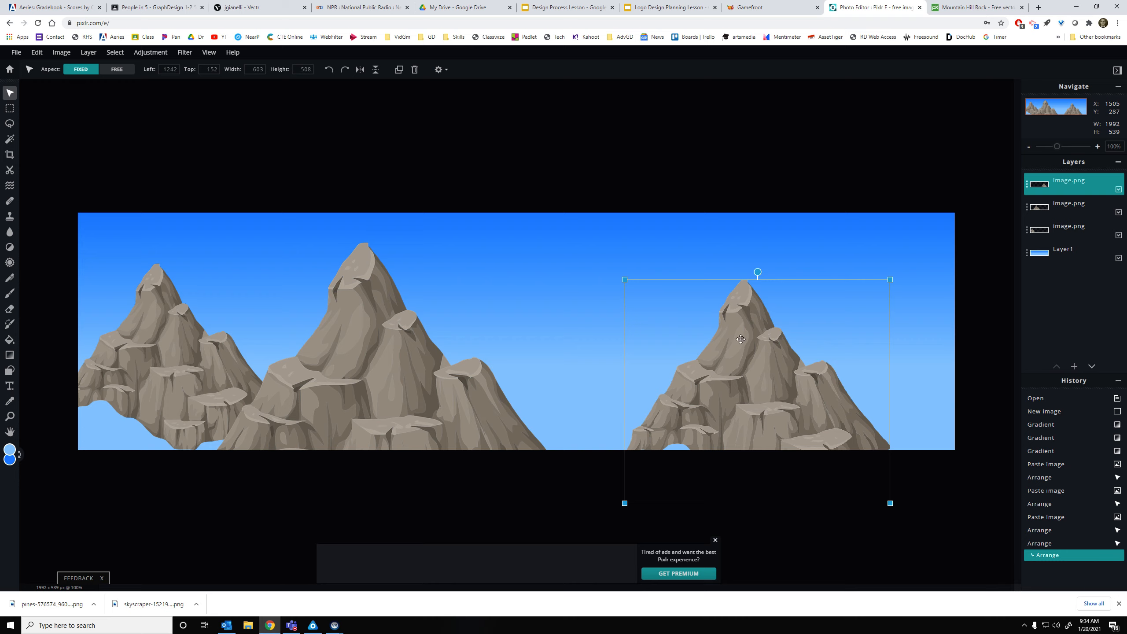
pyautogui.moveTo(881, 338); pyautogui.dragTo(838, 336)
pyautogui.moveTo(846, 275); pyautogui.dragTo(813, 189)
pyautogui.moveTo(706, 354); pyautogui.dragTo(681, 321)
pyautogui.rightClick(703, 323)
pyautogui.click(696, 324)
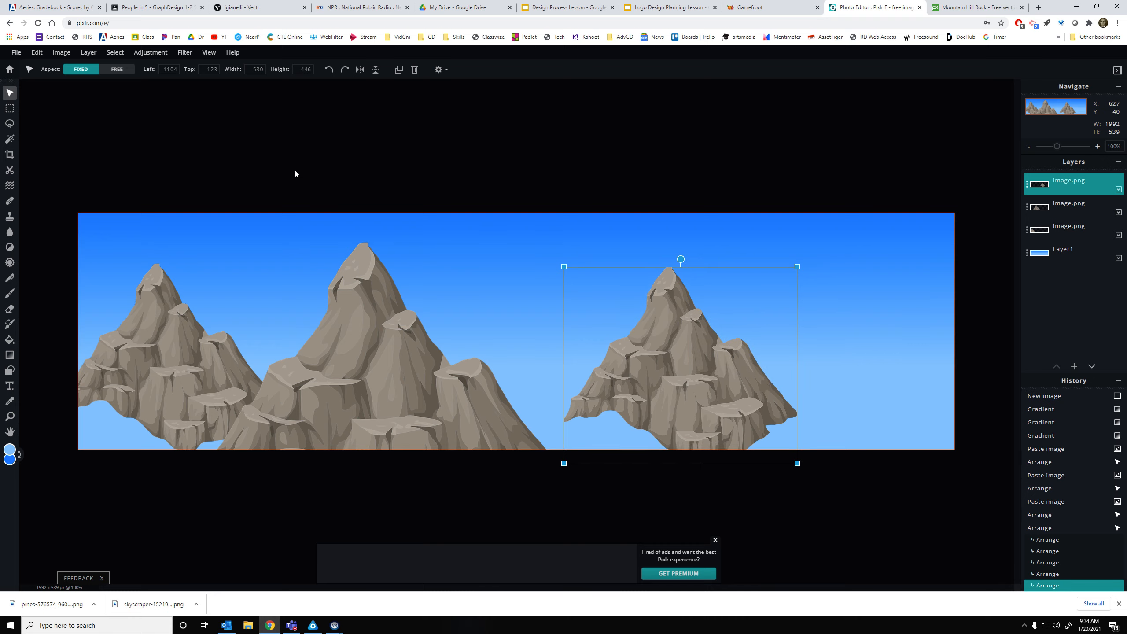
# Move the right mountain down-left and behind the large middle mountain in the layer stack
pyautogui.click(122, 53)
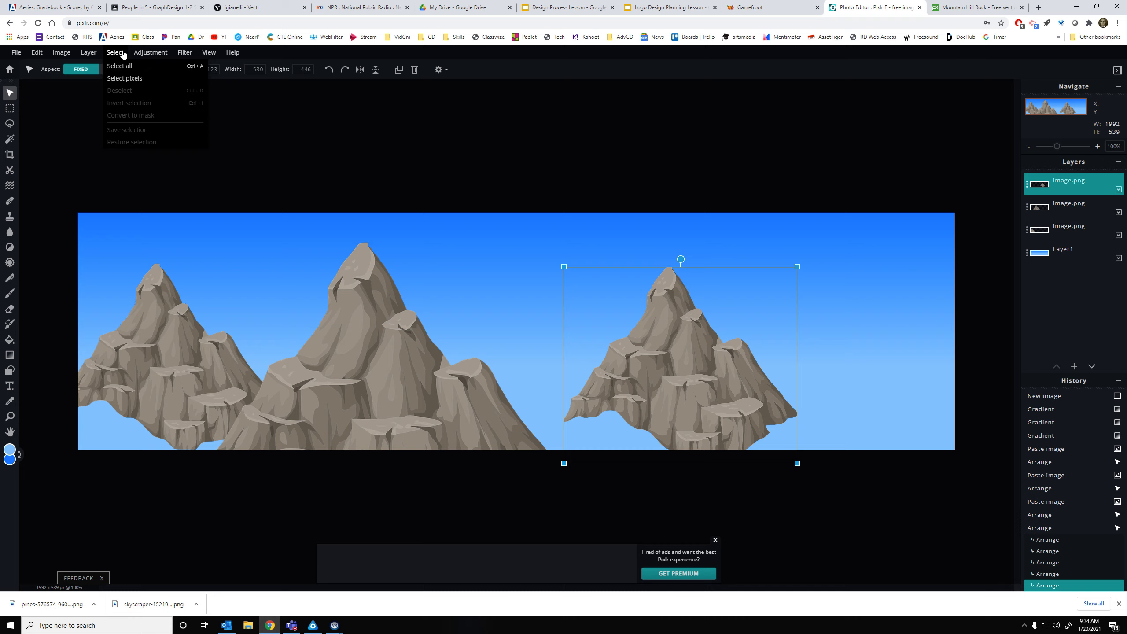
pyautogui.moveTo(638, 357); pyautogui.dragTo(550, 363)
pyautogui.moveTo(1072, 187); pyautogui.dragTo(1071, 212)
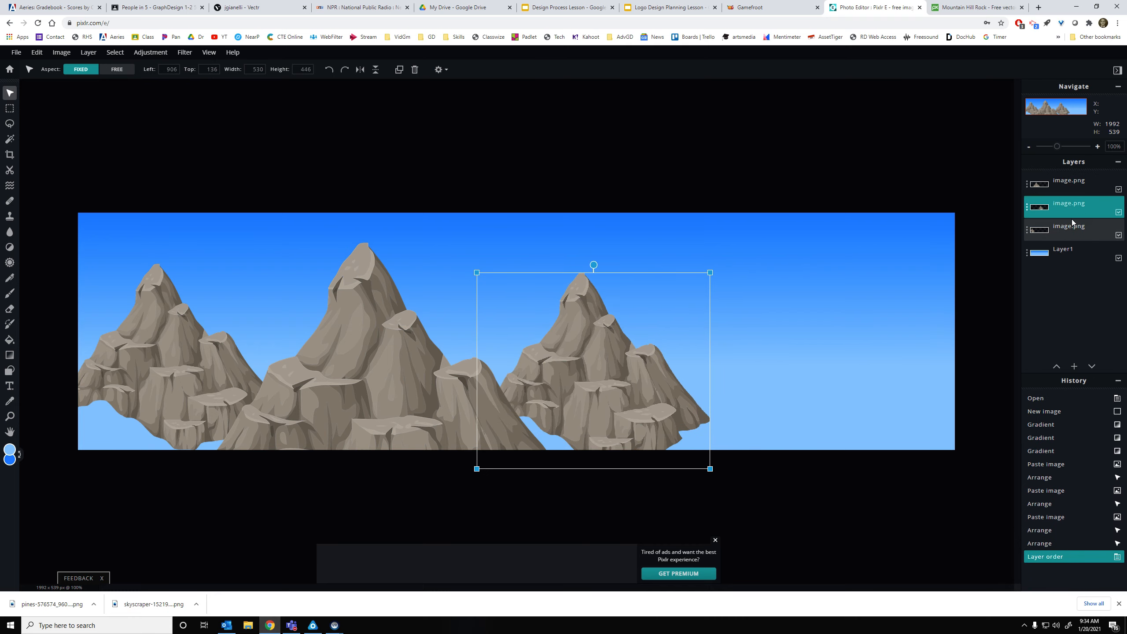
pyautogui.moveTo(588, 379); pyautogui.dragTo(546, 383)
pyautogui.click(619, 381)
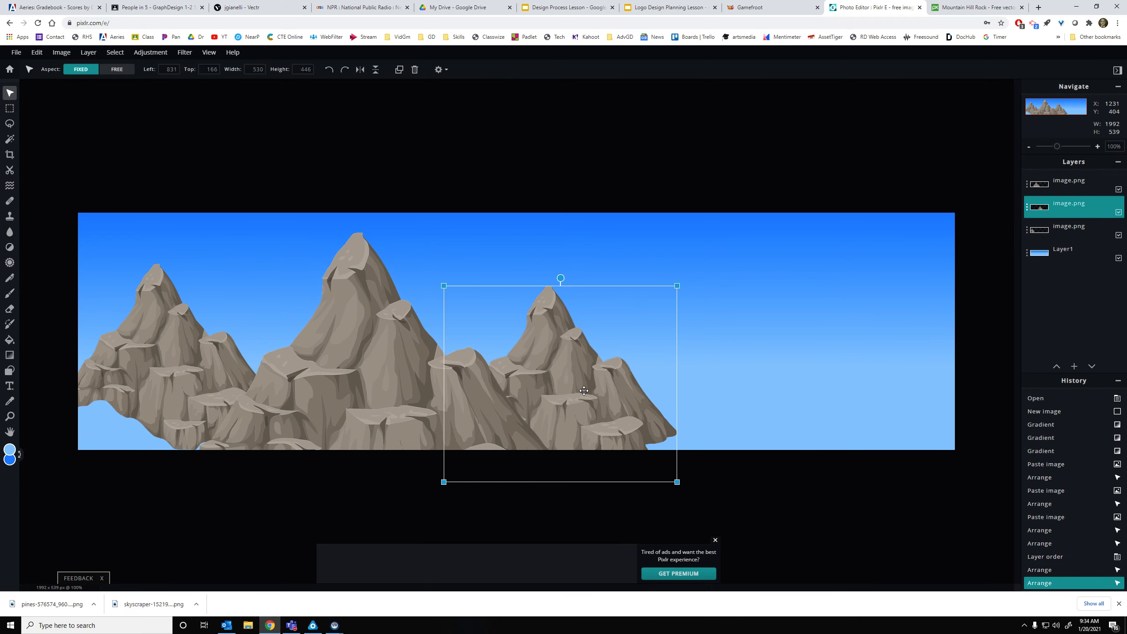
pyautogui.click(413, 390)
# Paste a fourth mountain at the right edge, resize it, and shift the left mountain down
pyautogui.hotkey('ctrl', 'v')
pyautogui.moveTo(493, 374); pyautogui.dragTo(747, 419)
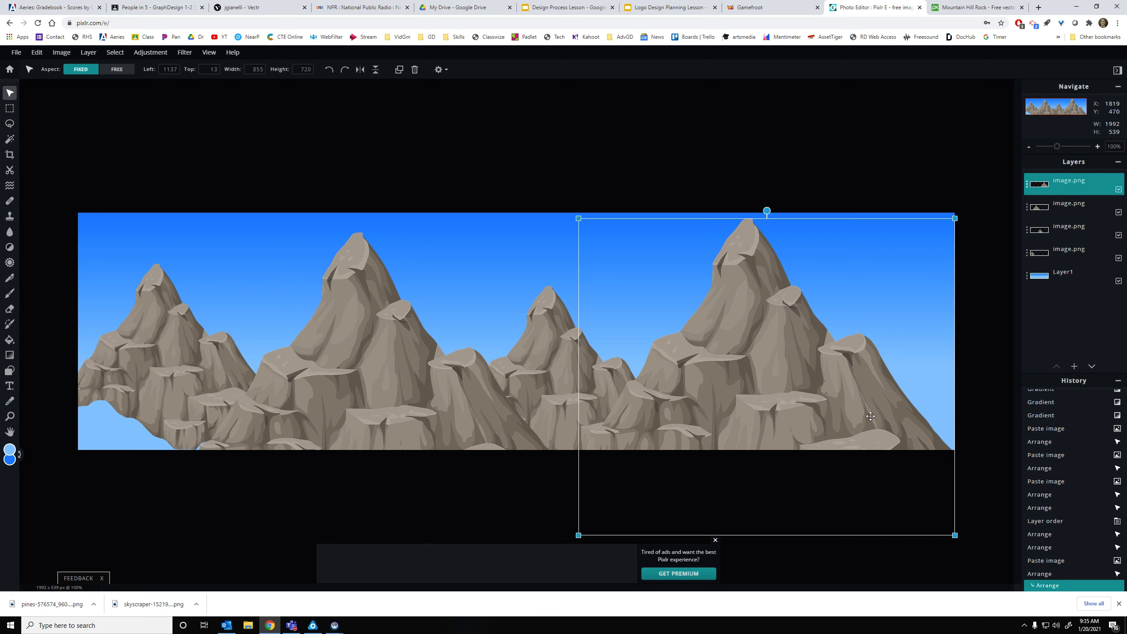
pyautogui.moveTo(955, 218); pyautogui.dragTo(925, 244)
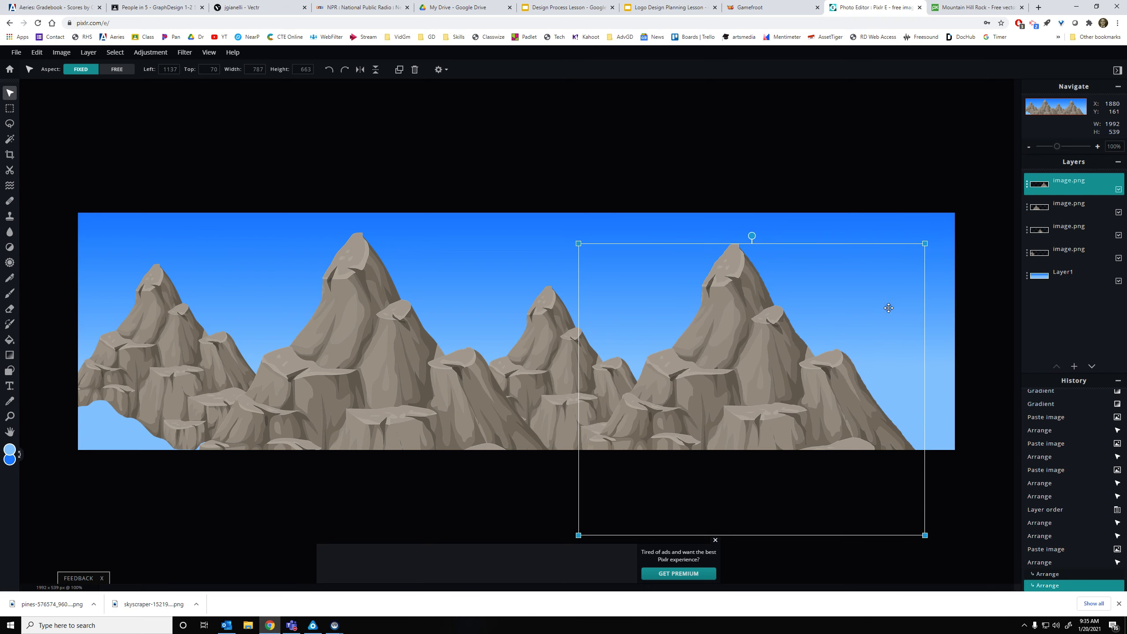
pyautogui.moveTo(850, 350); pyautogui.dragTo(881, 343)
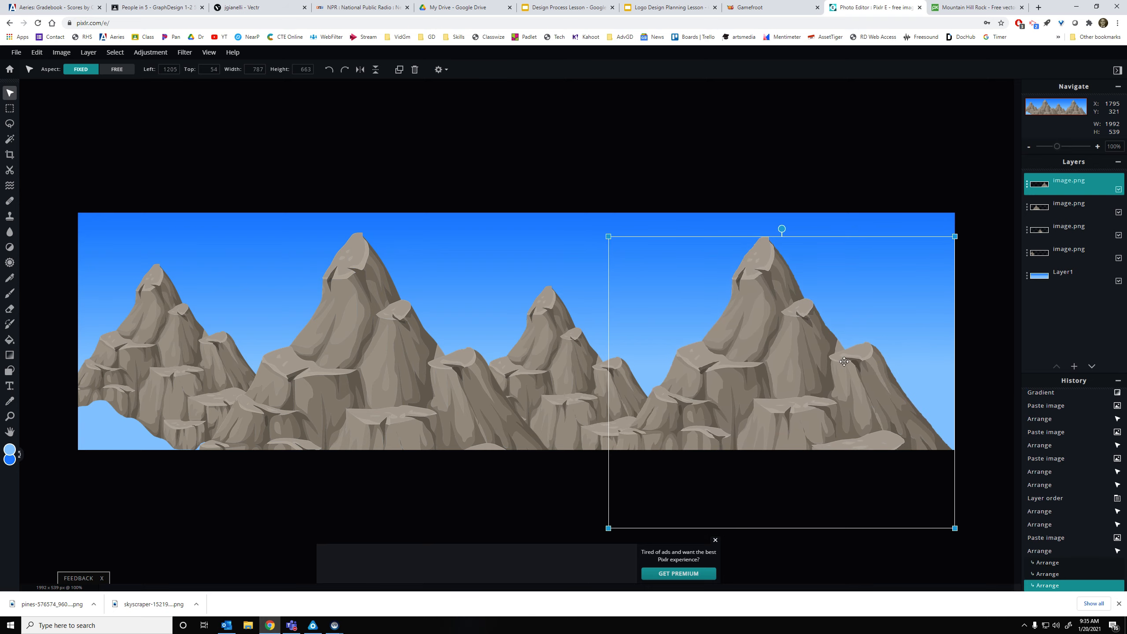
pyautogui.moveTo(185, 392); pyautogui.dragTo(195, 433)
pyautogui.click(860, 503)
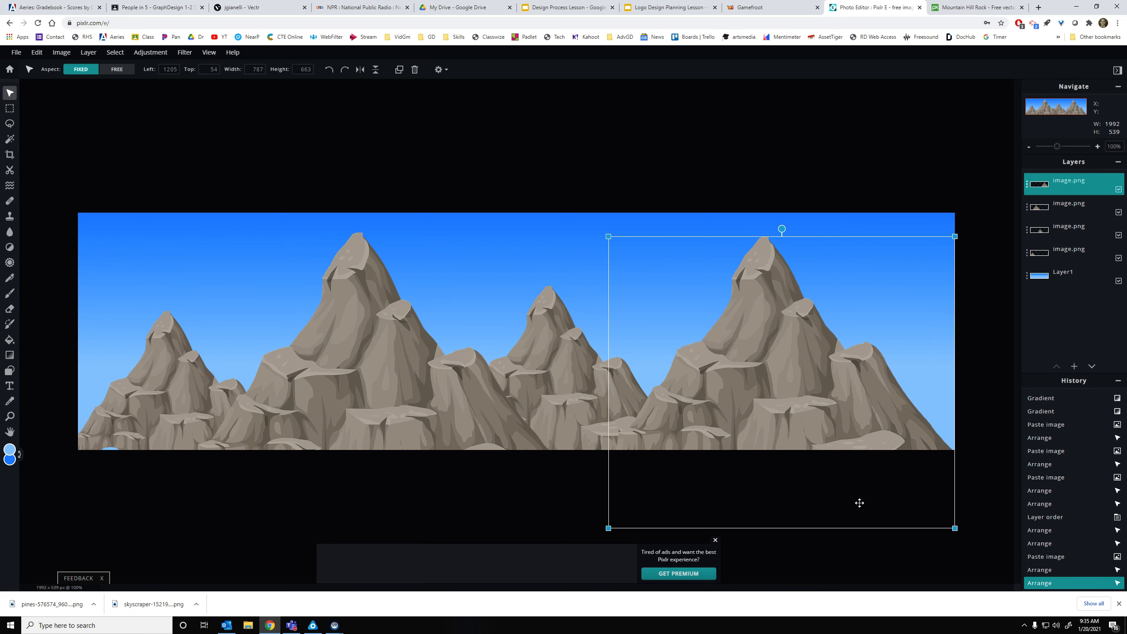
# Review the scene, undo the last right-mountain move, and return to the Pixabay page
pyautogui.click(708, 196)
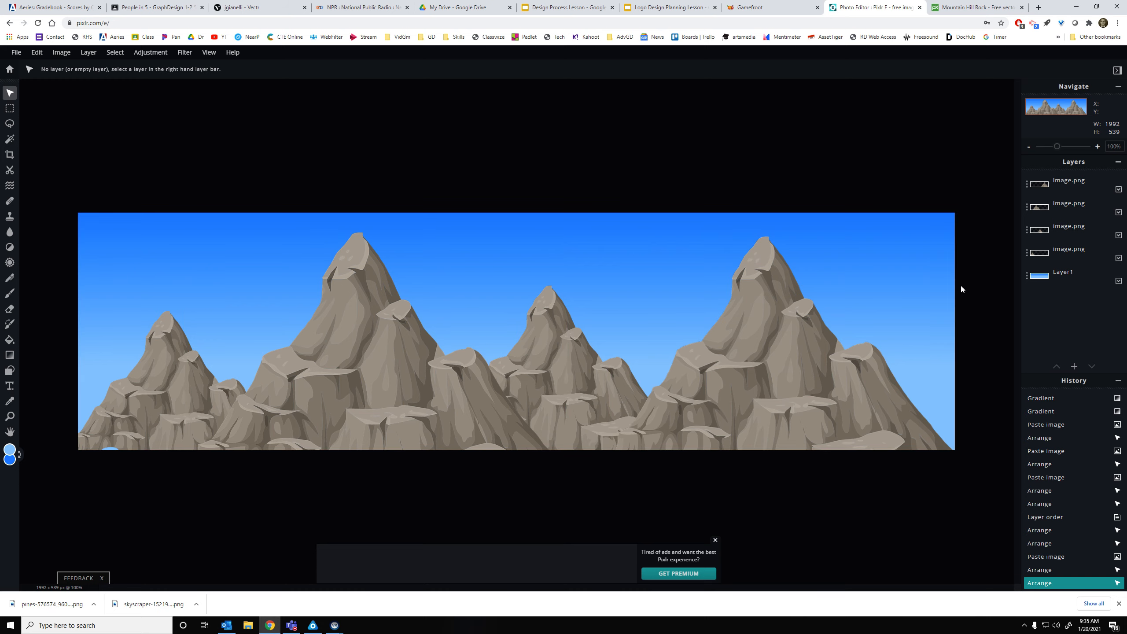
pyautogui.moveTo(843, 422); pyautogui.dragTo(959, 386)
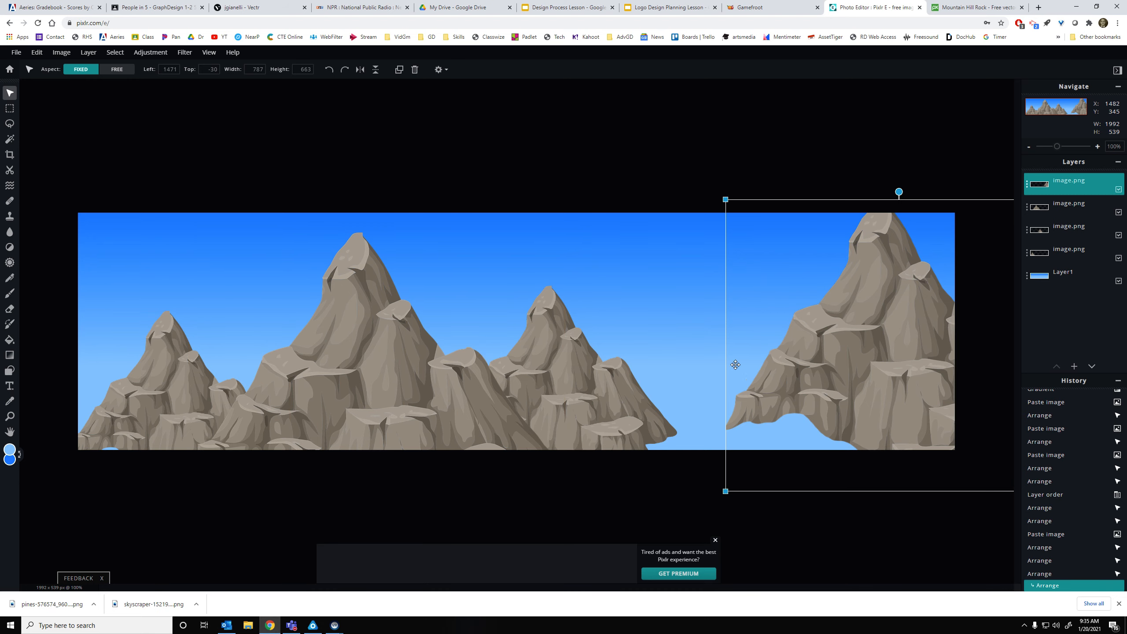
pyautogui.hotkey('ctrl', 'z')
pyautogui.hotkey('ctrl', 'z')
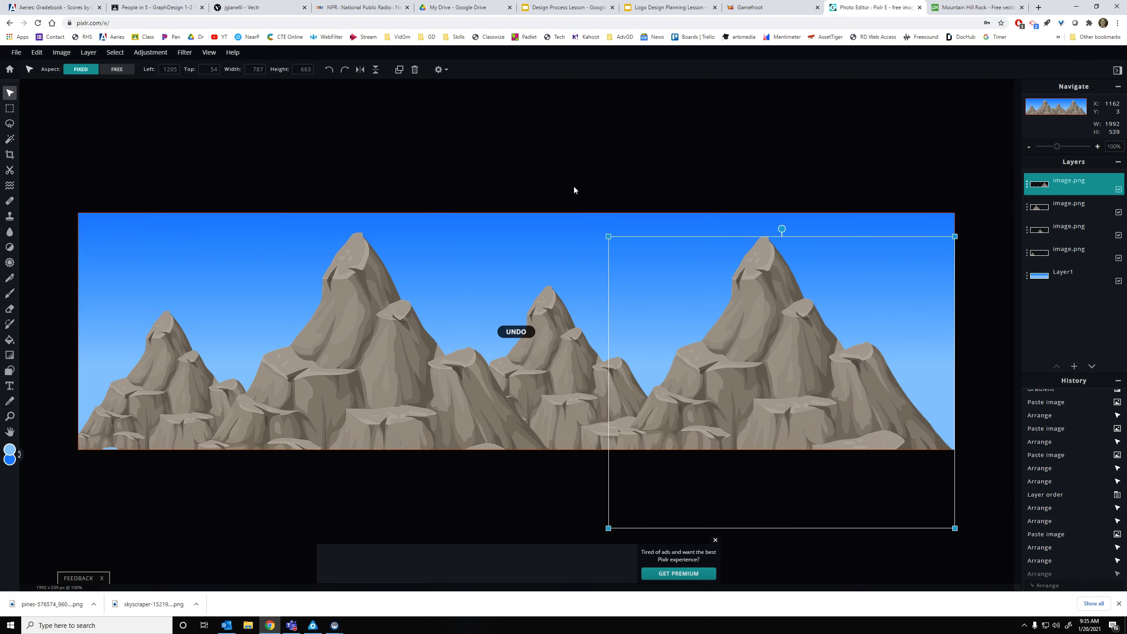
pyautogui.click(950, 3)
# Go back to the mountains vector results and scroll through them
pyautogui.click(9, 22)
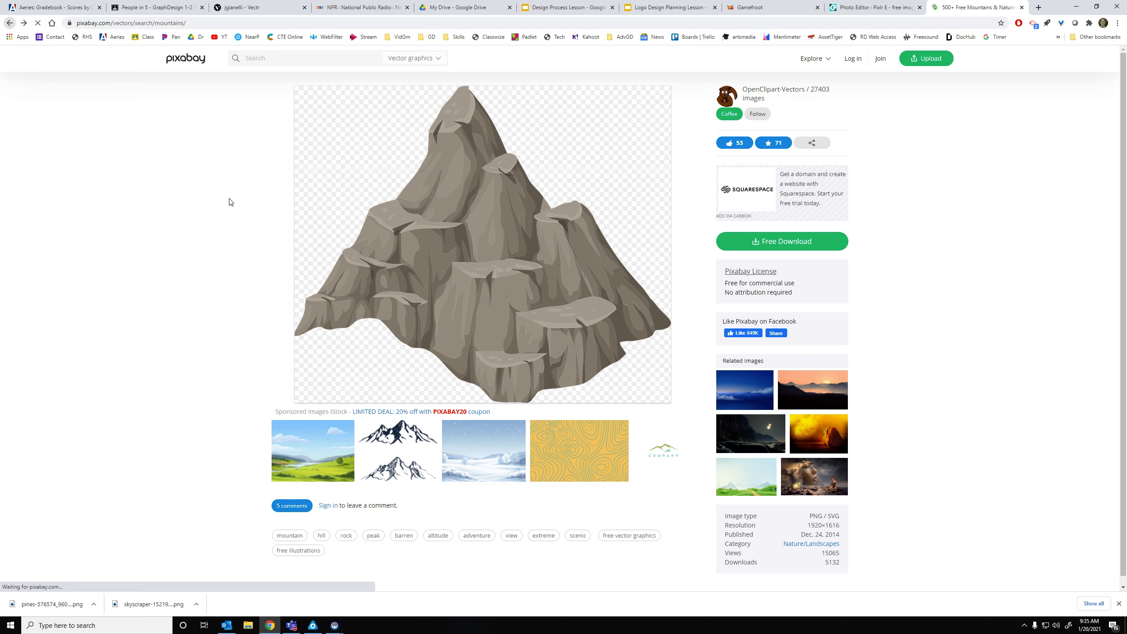
pyautogui.scroll(-3, 463, 327)
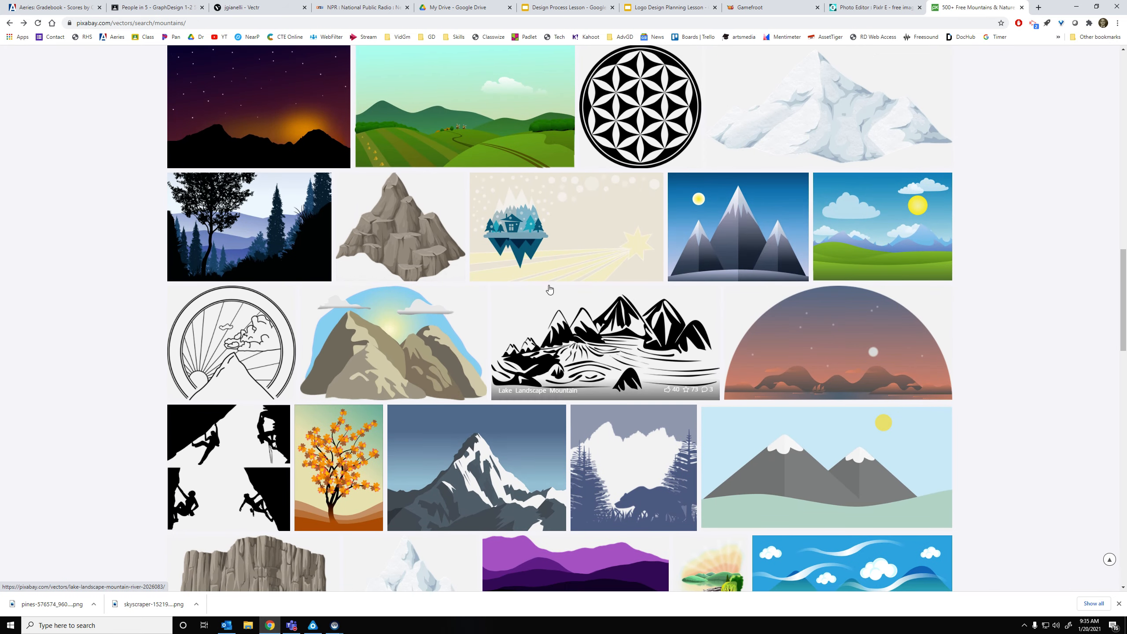
pyautogui.scroll(-3, 496, 413)
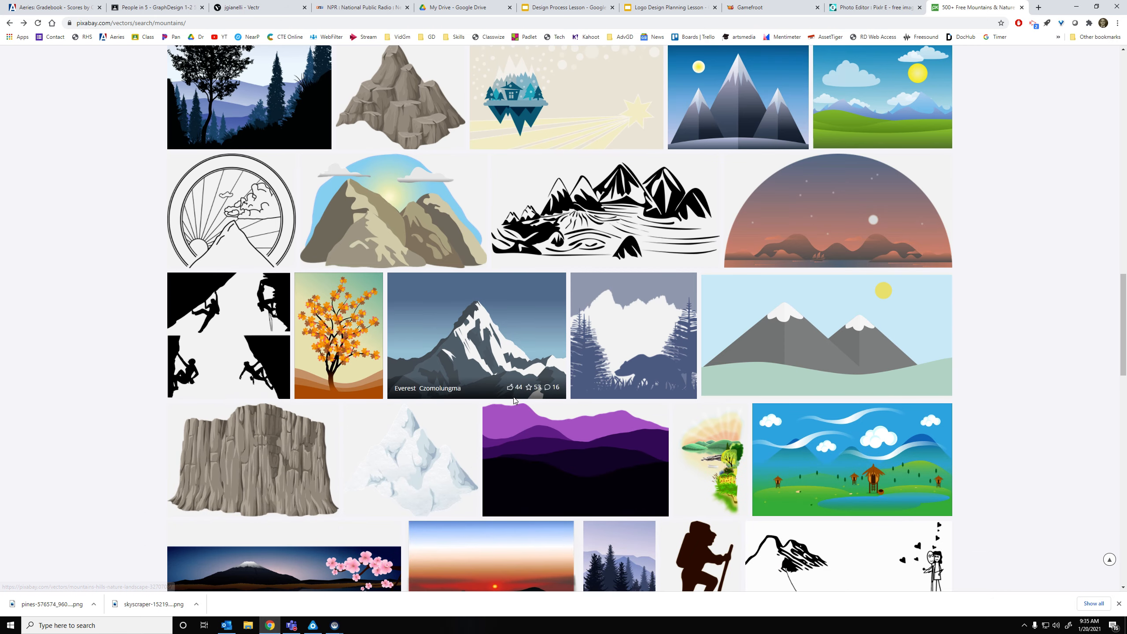
pyautogui.scroll(5, 515, 395)
pyautogui.scroll(3, 520, 392)
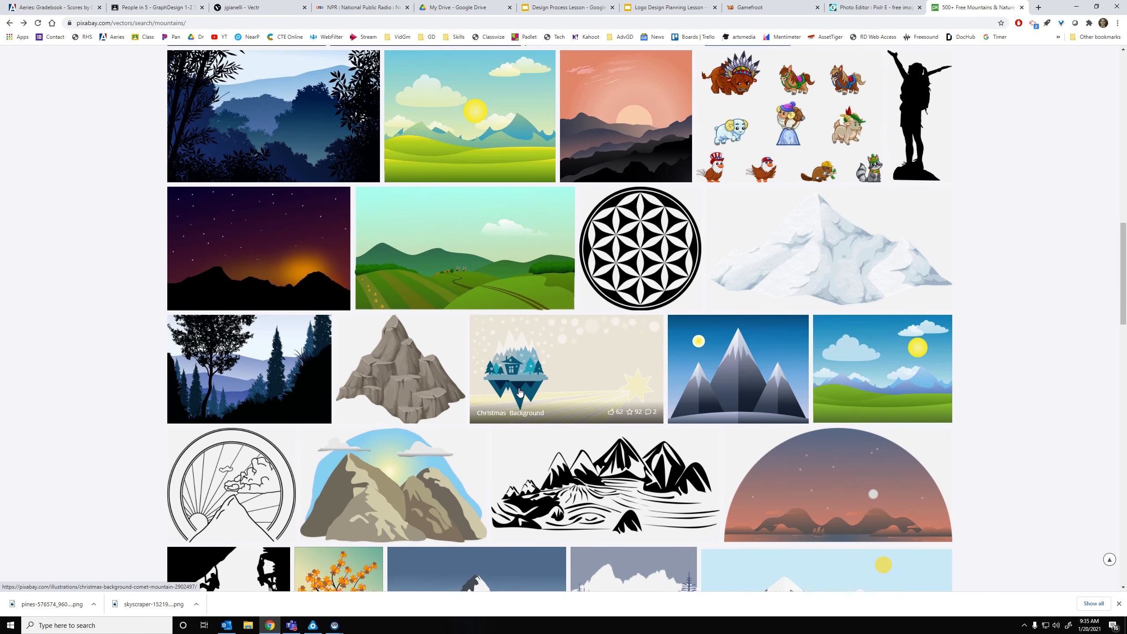
# Copy the Hill Mountain Snow image and return to Pixlr E with nothing selected
pyautogui.click(710, 280)
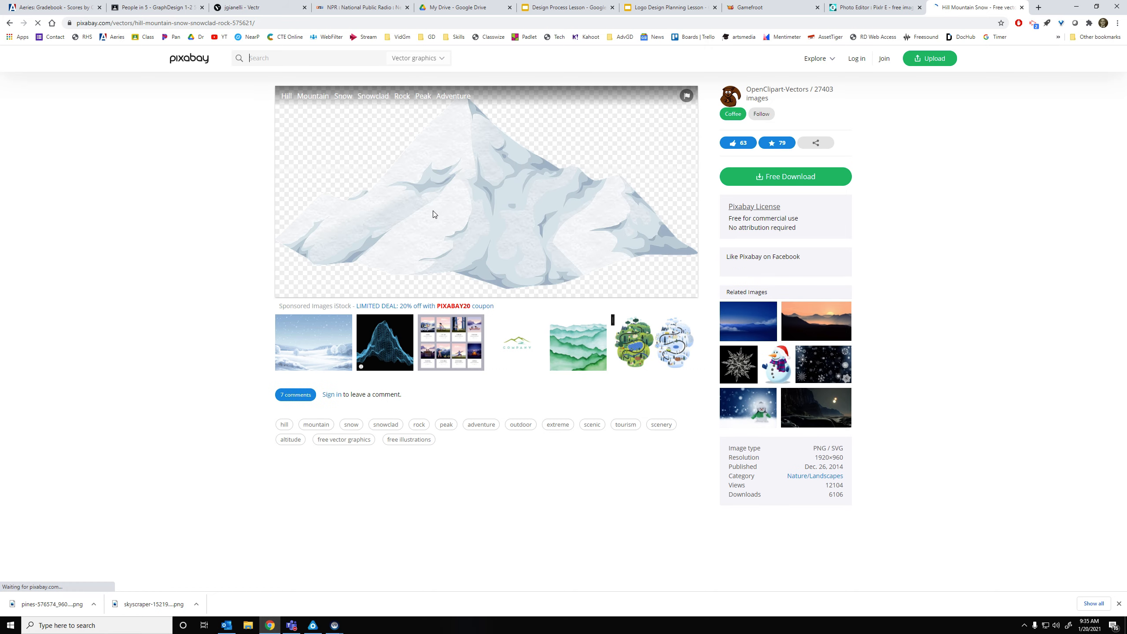
pyautogui.rightClick(454, 222)
pyautogui.click(484, 249)
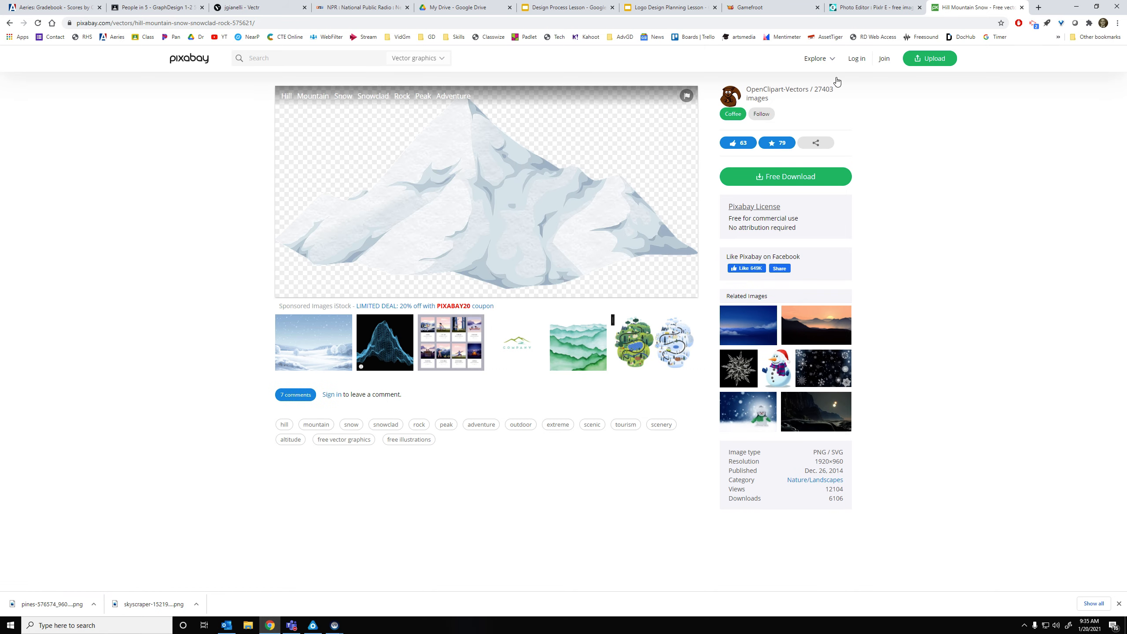
pyautogui.click(869, 4)
pyautogui.click(576, 171)
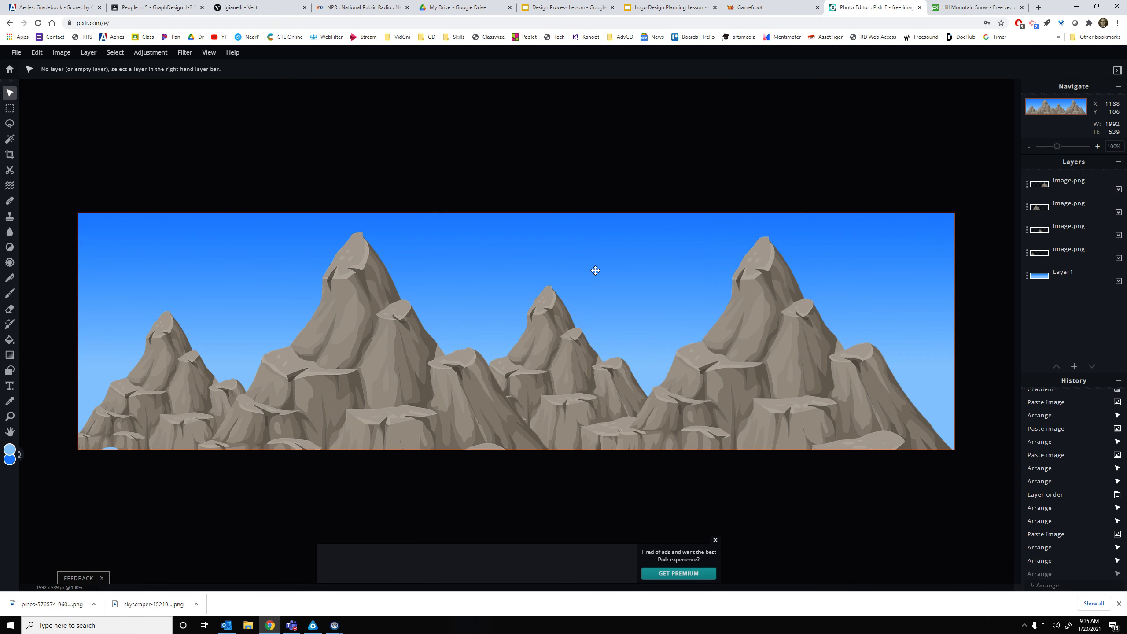
# Paste the snowy mountain, enlarge it slightly, centre it and send it behind the rocky mountains
pyautogui.hotkey('ctrl', 'v')
pyautogui.moveTo(549, 340); pyautogui.dragTo(296, 355)
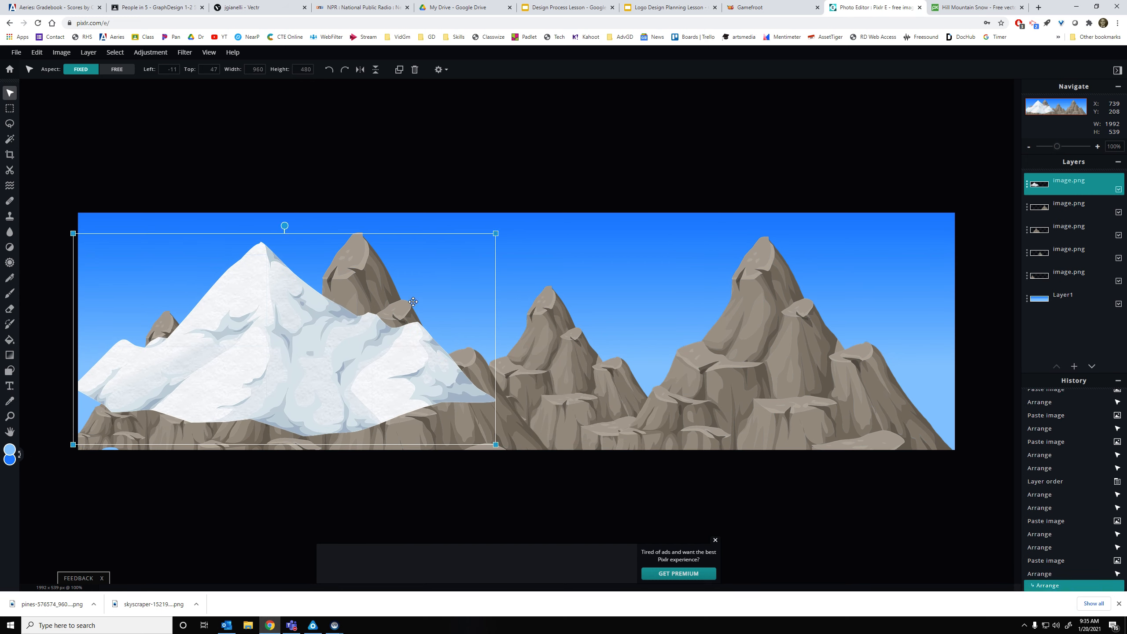
pyautogui.moveTo(496, 444); pyautogui.dragTo(546, 461)
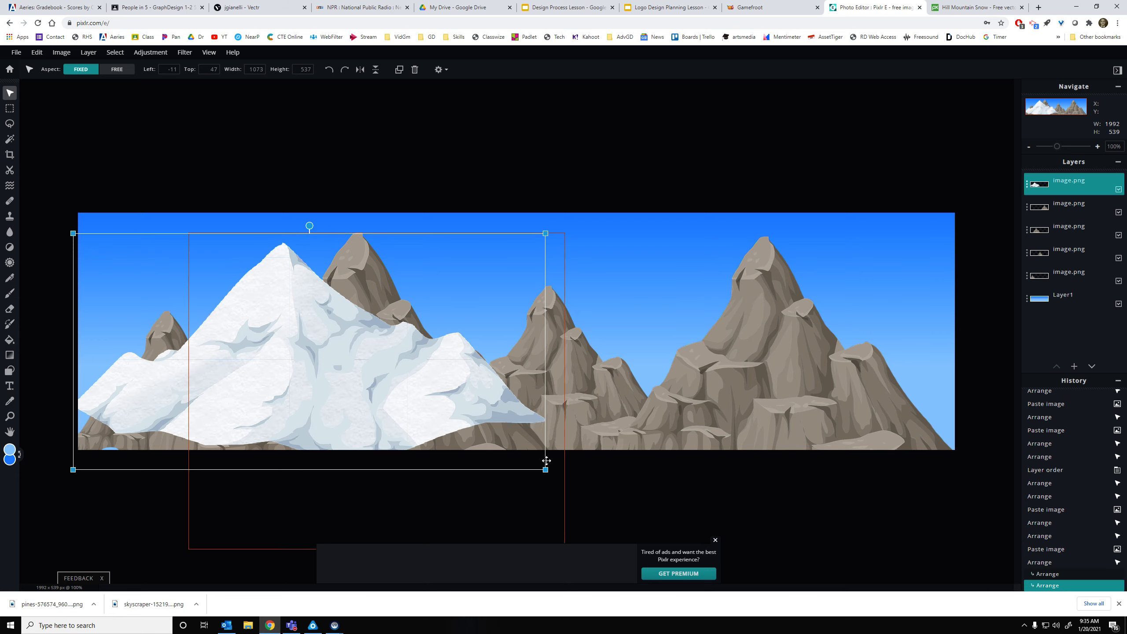
pyautogui.moveTo(472, 413); pyautogui.dragTo(677, 406)
pyautogui.moveTo(1065, 191); pyautogui.dragTo(1065, 289)
pyautogui.moveTo(504, 312); pyautogui.dragTo(583, 312)
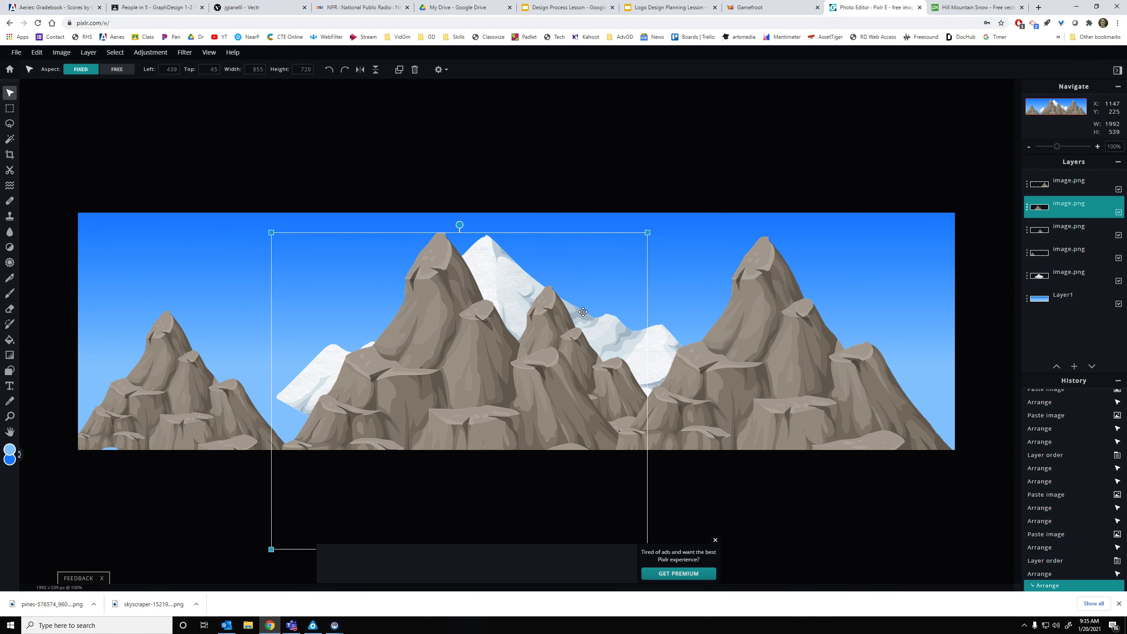
pyautogui.hotkey('ctrl', 'z')
pyautogui.hotkey('ctrl', 'z')
# Select the snowy mountain behind the rocks and move it right between the peaks
pyautogui.click(1041, 279)
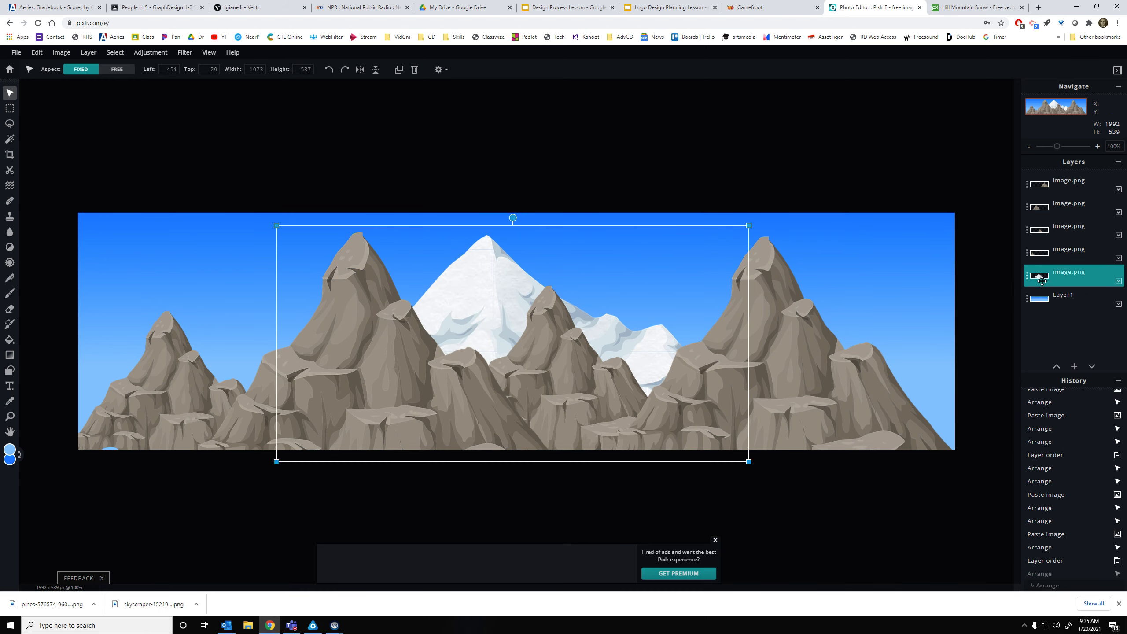
pyautogui.click(647, 247)
pyautogui.click(549, 245)
pyautogui.click(581, 225)
pyautogui.click(577, 227)
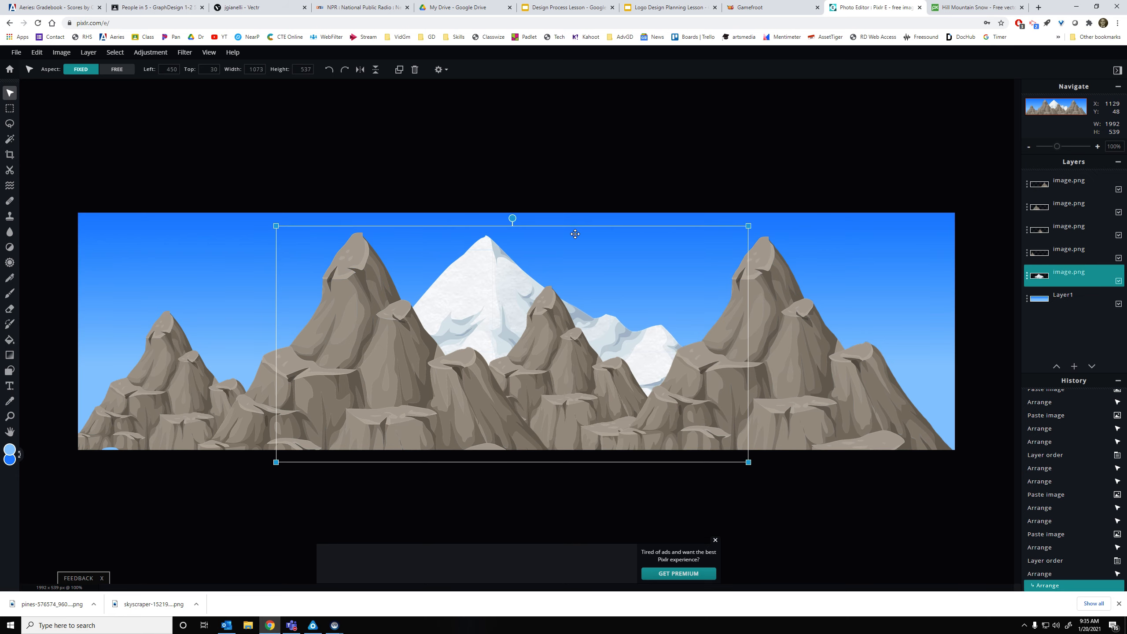
pyautogui.moveTo(577, 227); pyautogui.dragTo(747, 252)
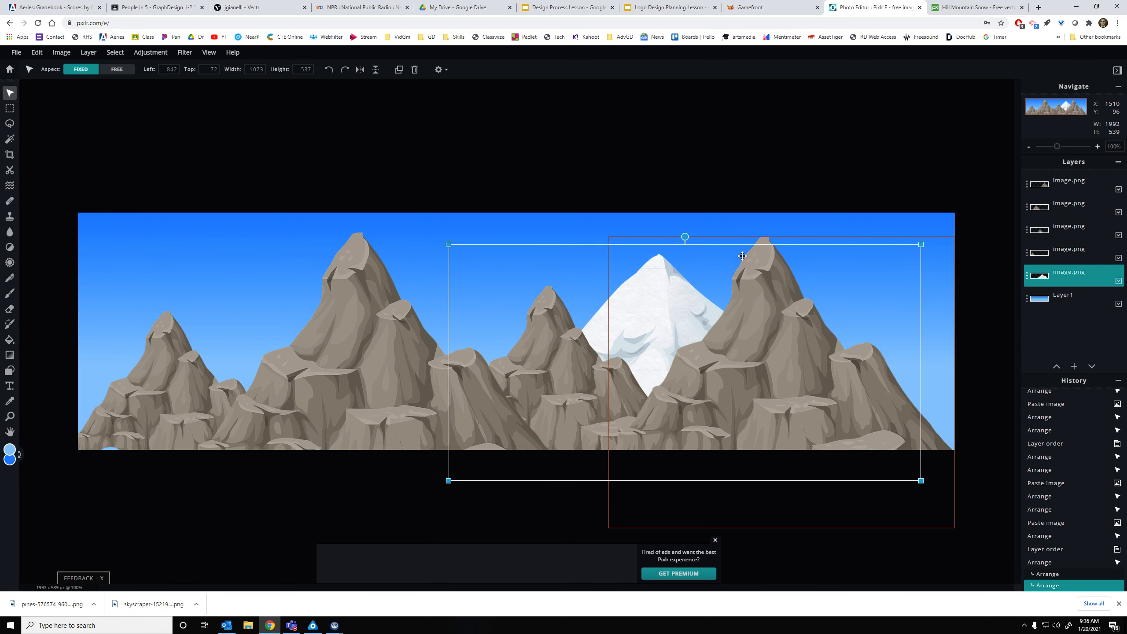
# Add a second snowy mountain at the left edge behind the rocks and nudge the middle rocky mountain
pyautogui.hotkey('ctrl', 'v')
pyautogui.moveTo(582, 353); pyautogui.dragTo(363, 385)
pyautogui.moveTo(505, 254); pyautogui.dragTo(542, 234)
pyautogui.moveTo(420, 333); pyautogui.dragTo(386, 370)
pyautogui.moveTo(1078, 187); pyautogui.dragTo(1072, 290)
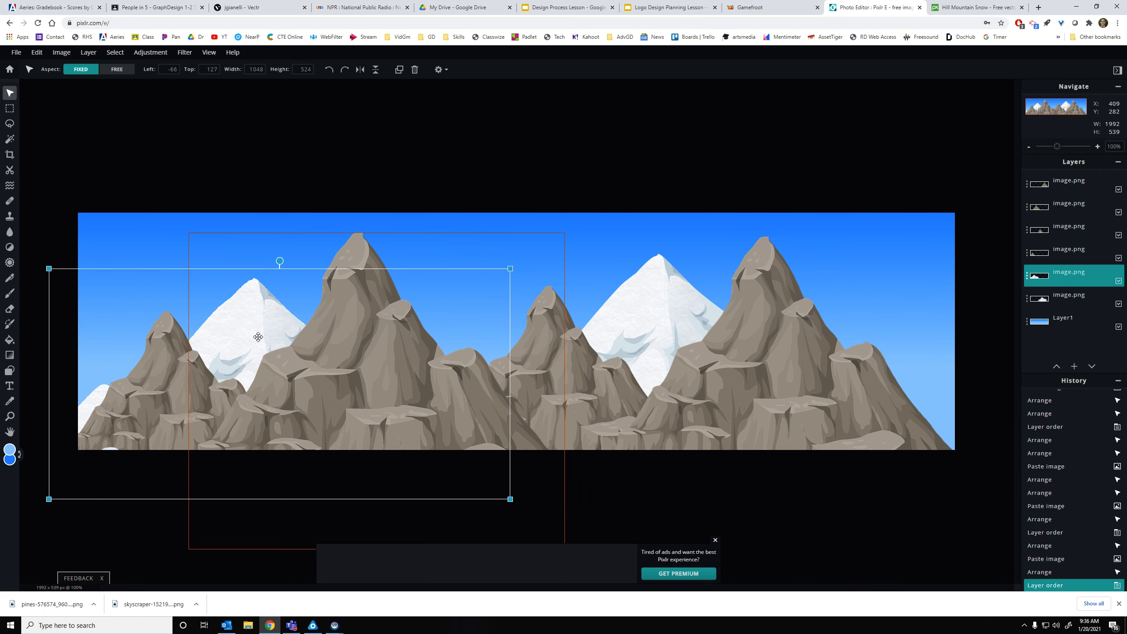
pyautogui.moveTo(261, 336); pyautogui.dragTo(290, 329)
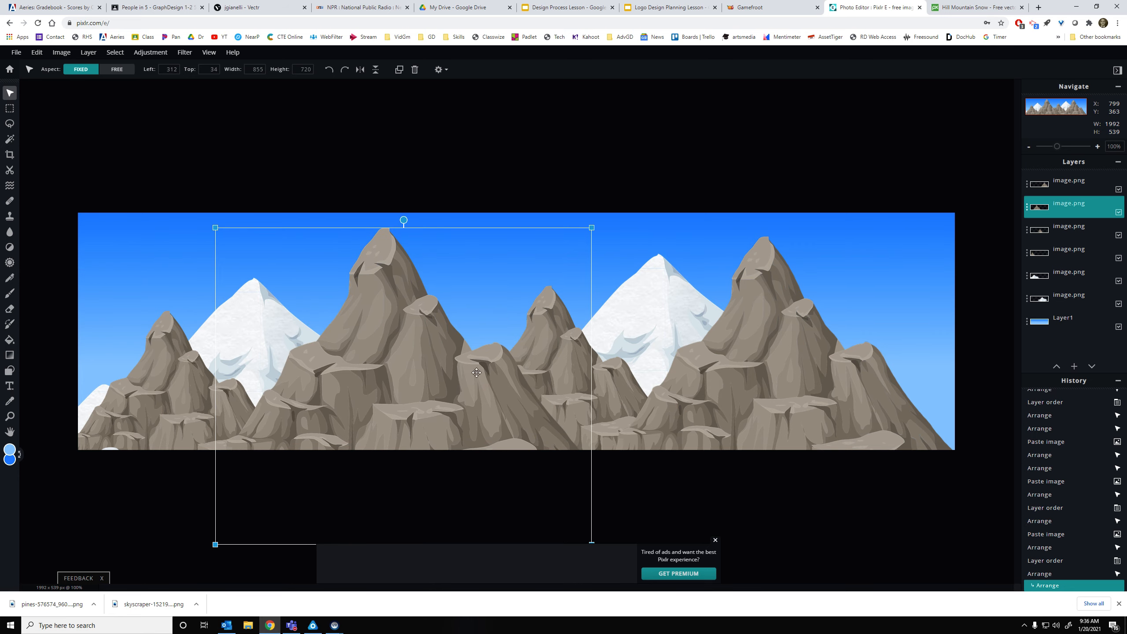
pyautogui.click(495, 184)
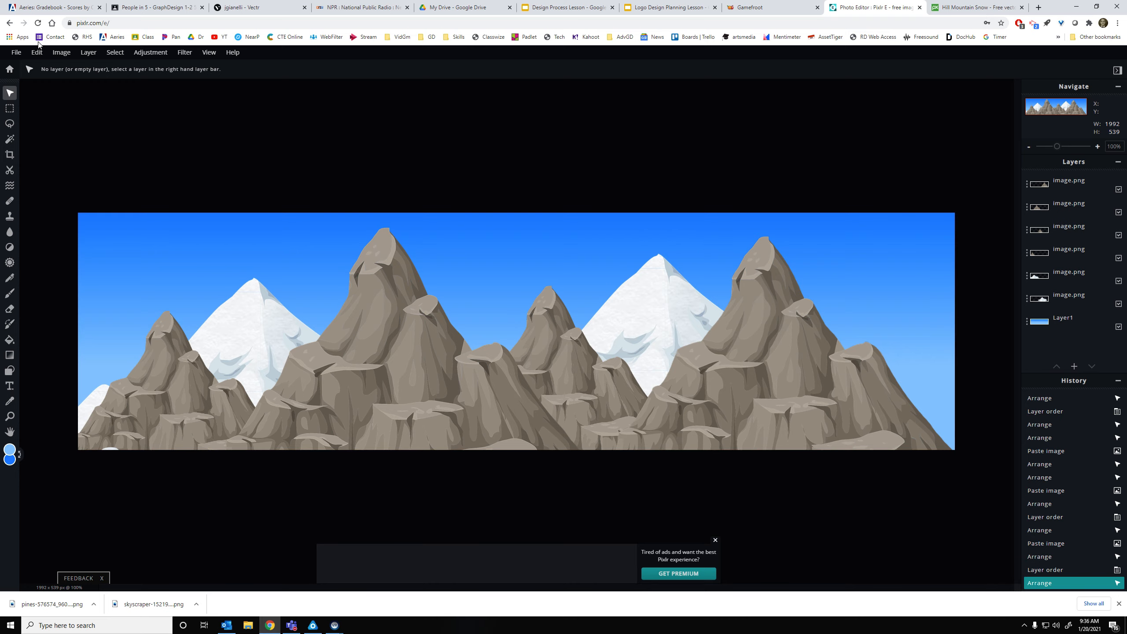
pyautogui.click(15, 53)
# Download the mountain scene as PNG named MountainBackground, then go to Gamefroot
pyautogui.click(42, 127)
pyautogui.click(16, 53)
pyautogui.click(43, 126)
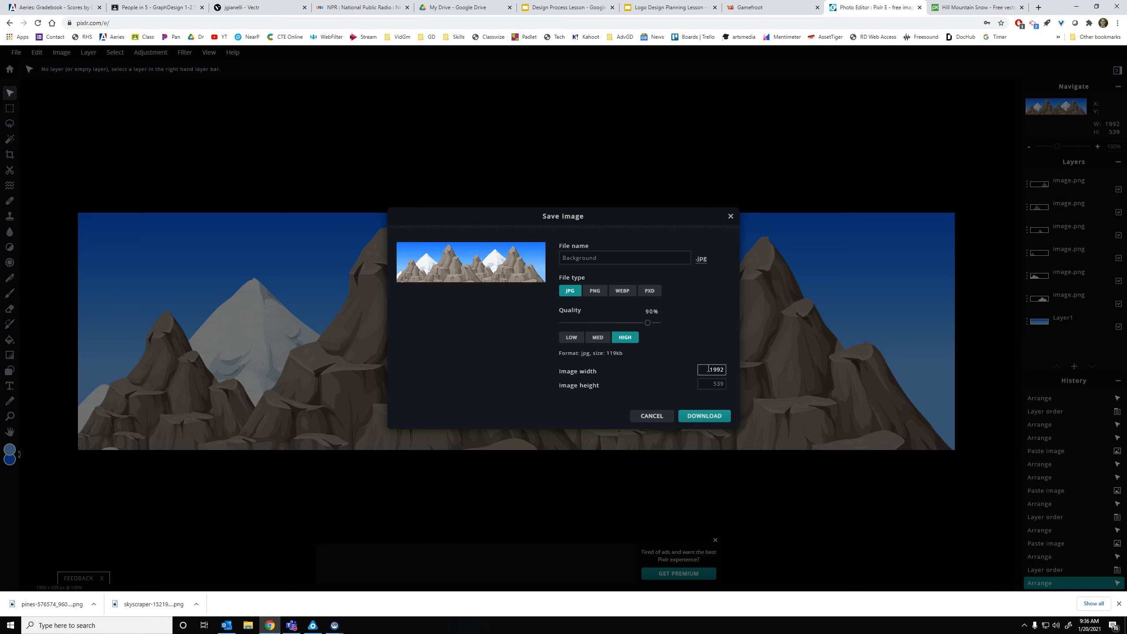
pyautogui.click(595, 291)
pyautogui.click(621, 259)
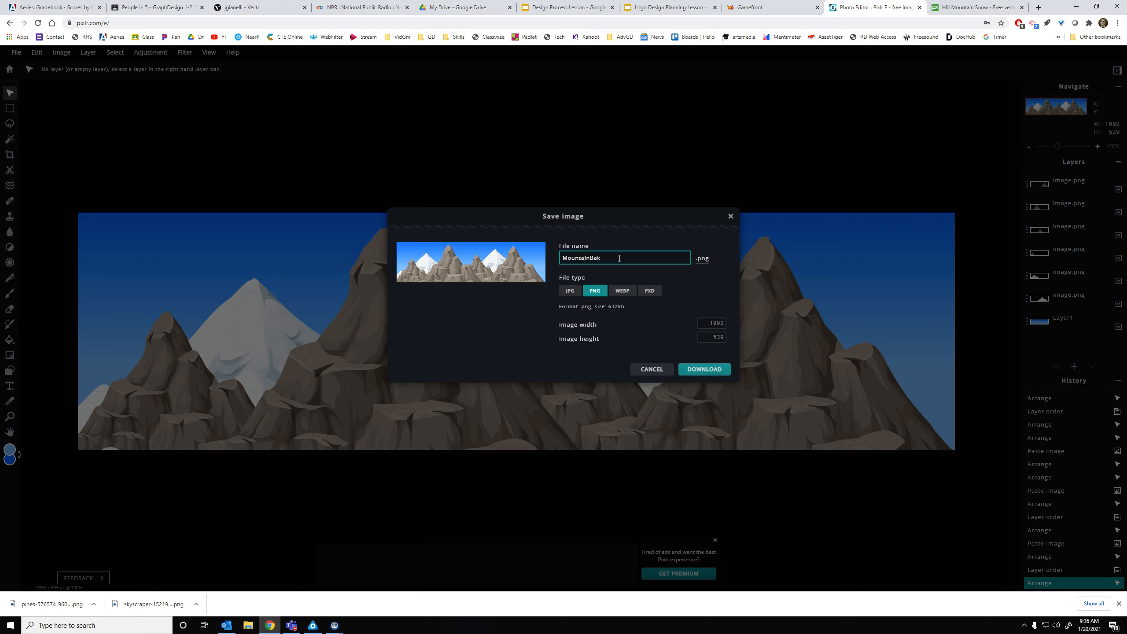
pyautogui.click(710, 370)
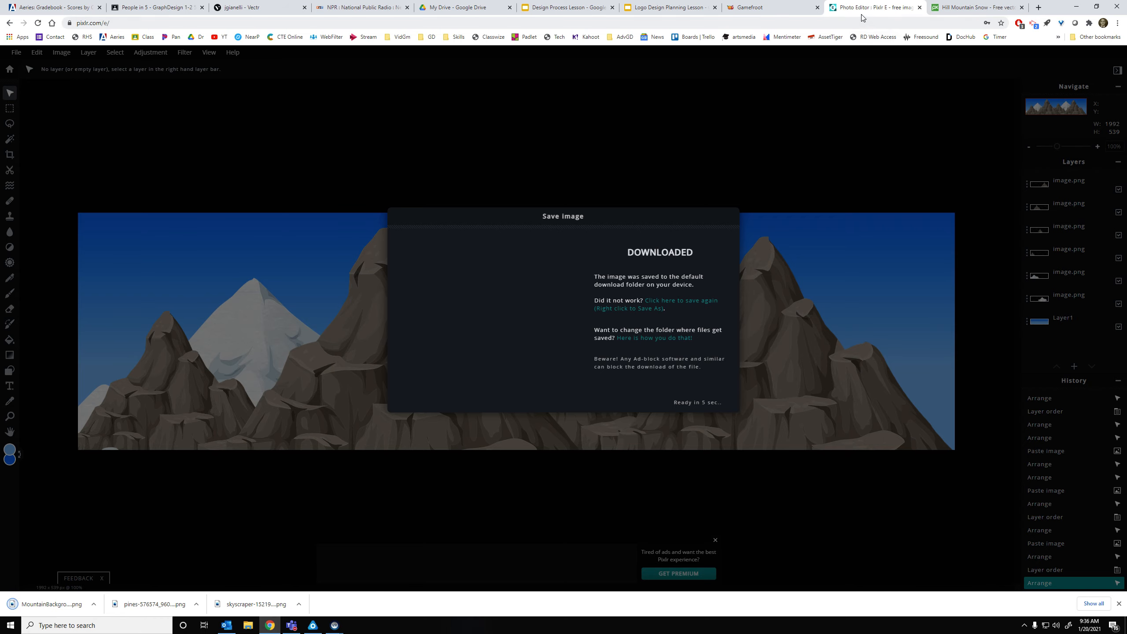
pyautogui.click(776, 4)
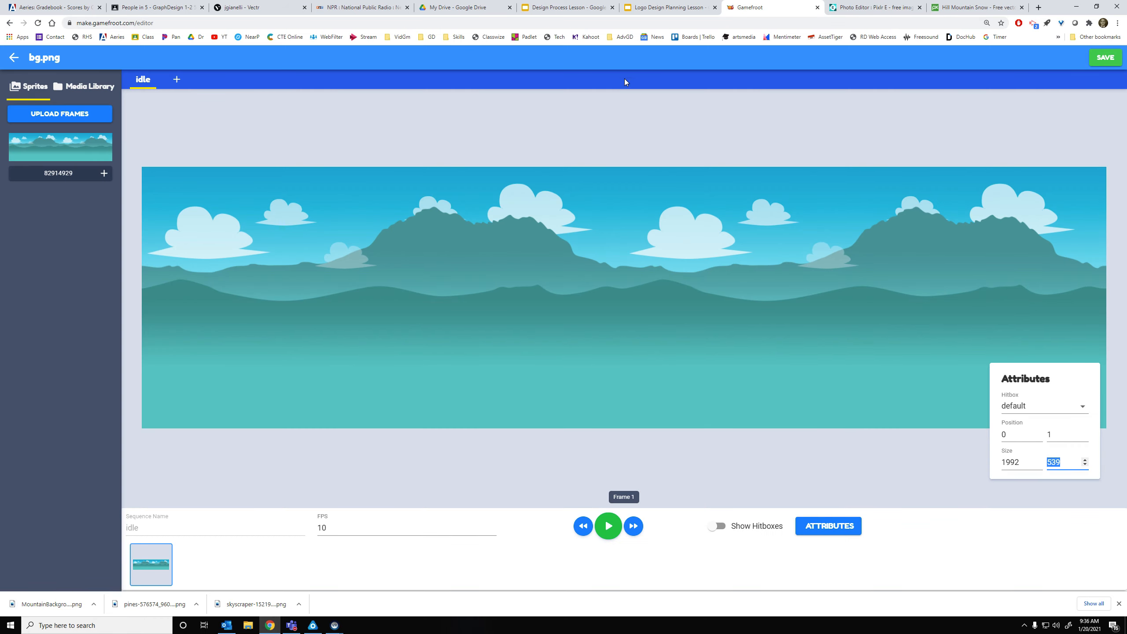
# Return to the level and select the Parallax Near hills, deleting an accidental duplicate
pyautogui.click(13, 56)
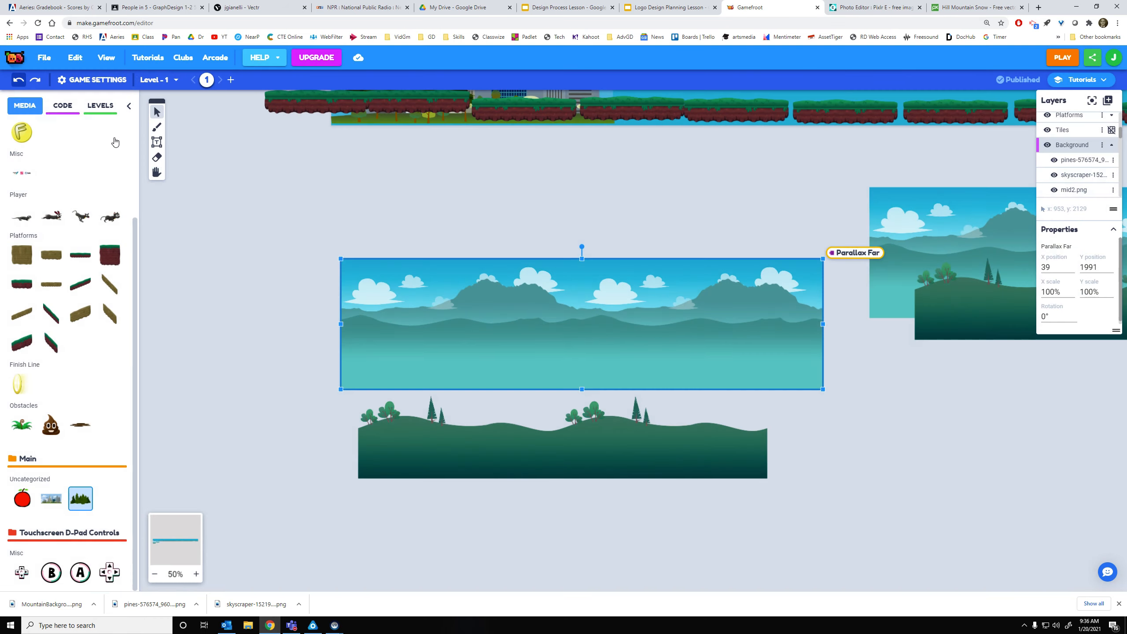
pyautogui.click(635, 434)
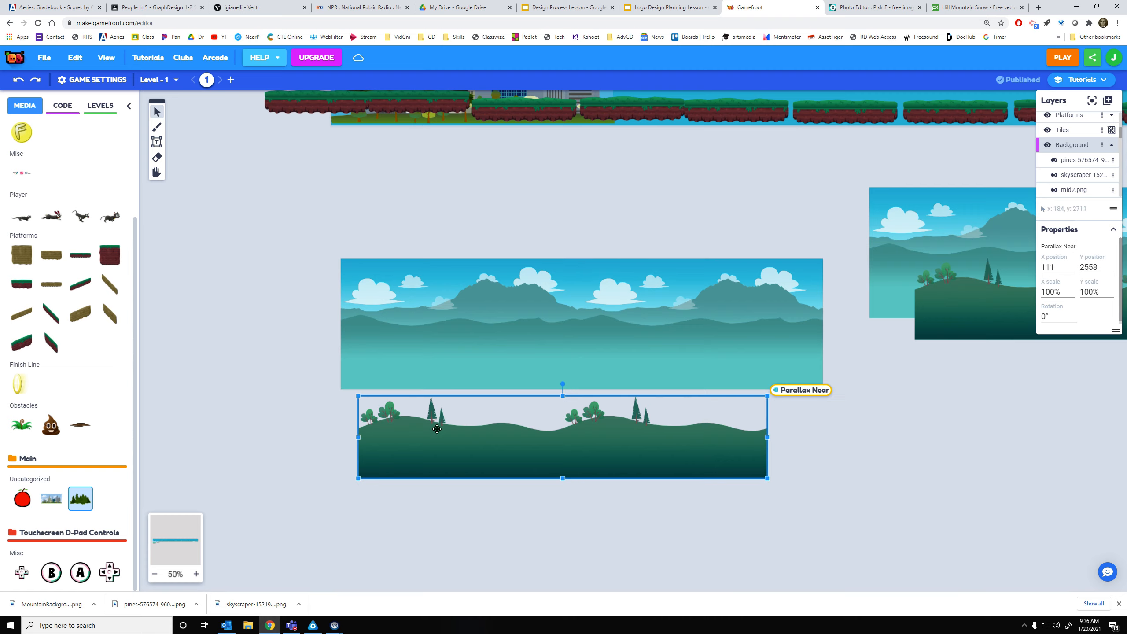
pyautogui.click(831, 450)
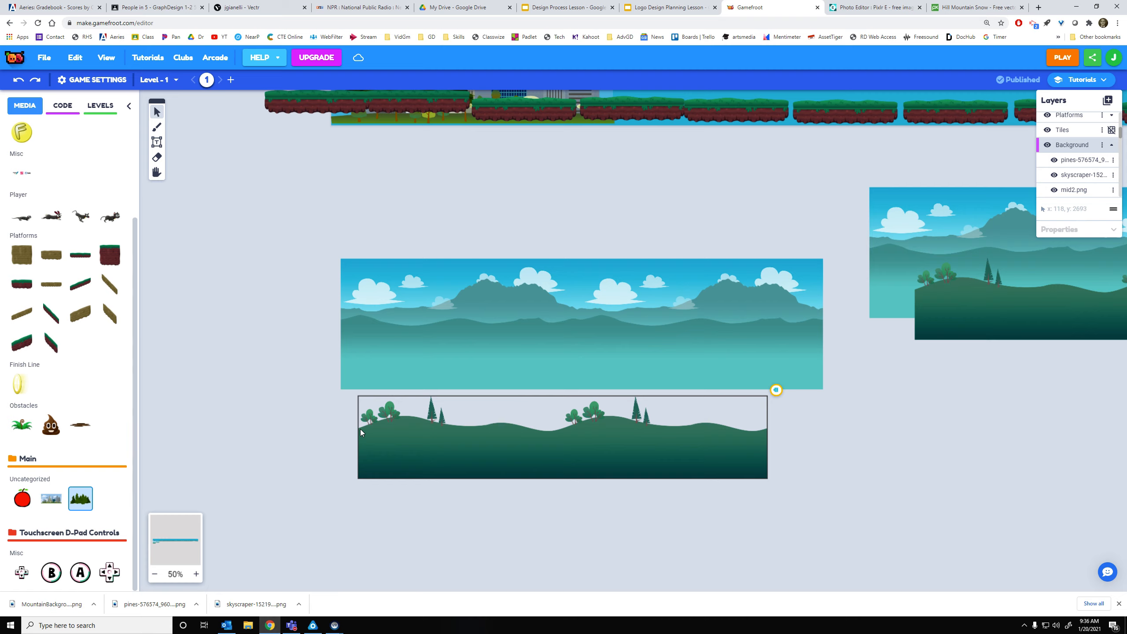
pyautogui.click(484, 459)
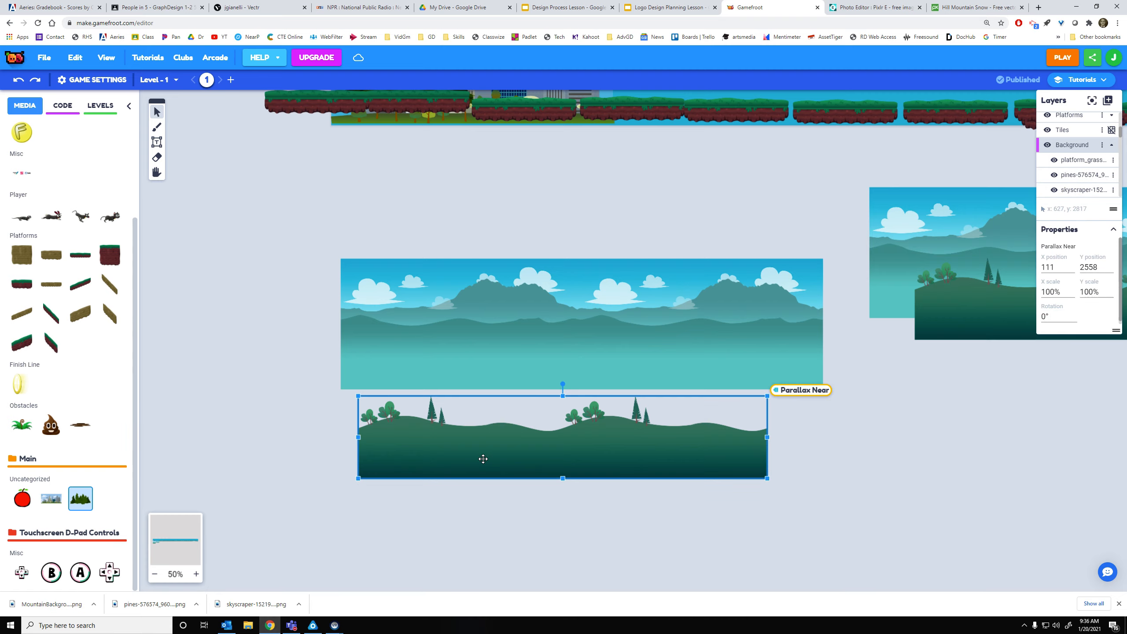
pyautogui.hotkey('ctrl', 'v')
pyautogui.moveTo(448, 463); pyautogui.dragTo(856, 461)
pyautogui.press('Delete')
pyautogui.click(710, 466)
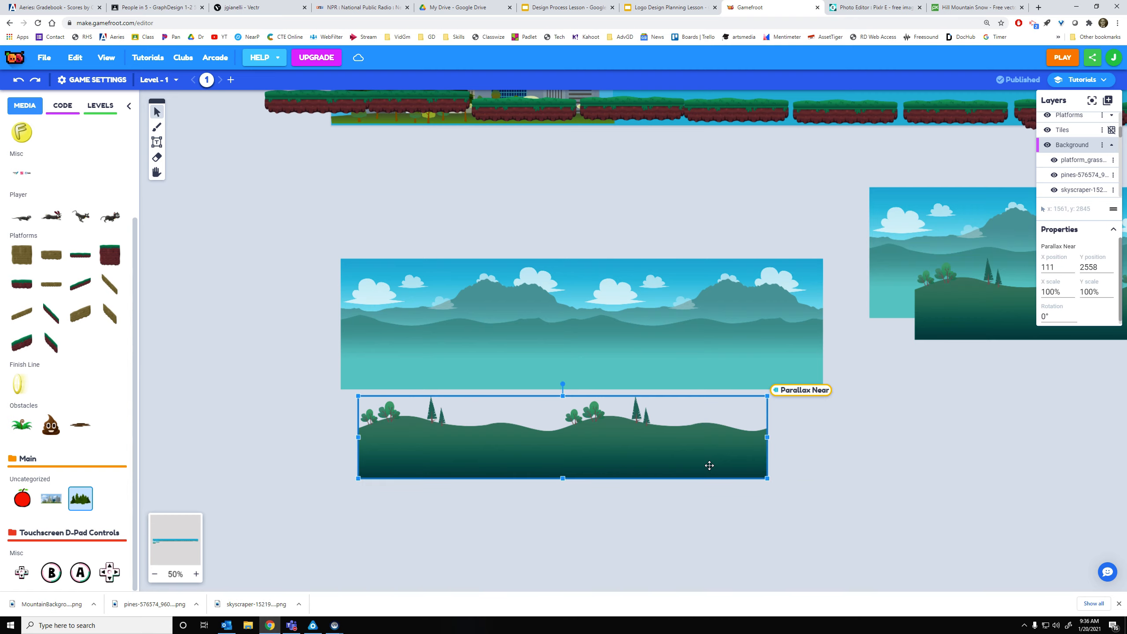
# Read the hills sprite size (1690 × 341) in Edit Animation, then close Pixlr's download notice
pyautogui.rightClick(672, 443)
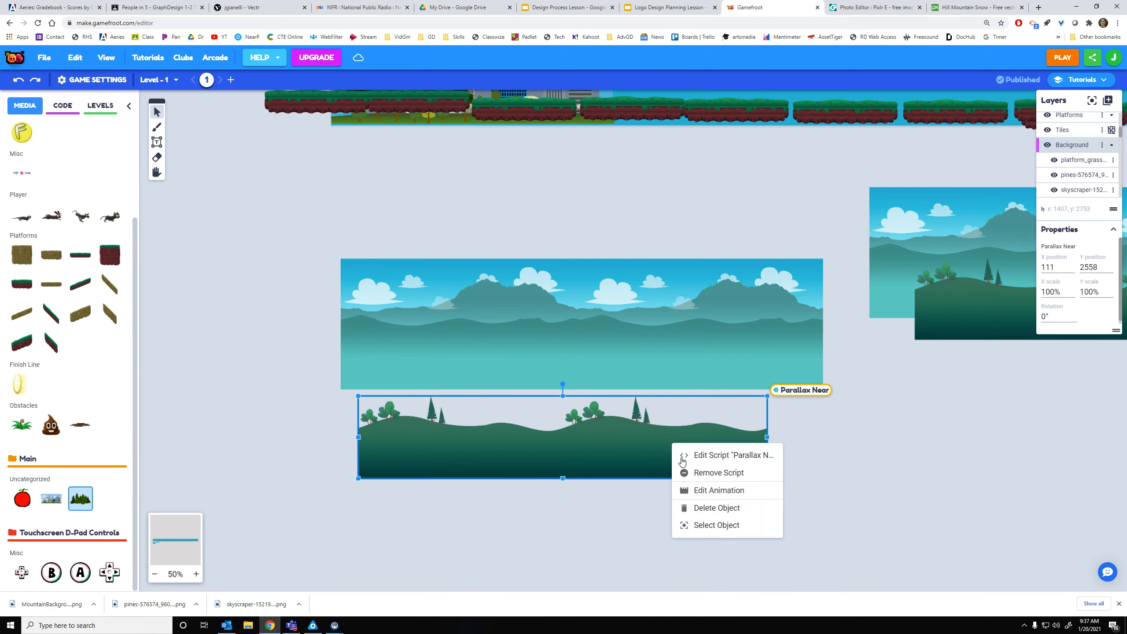
pyautogui.click(706, 491)
pyautogui.click(819, 531)
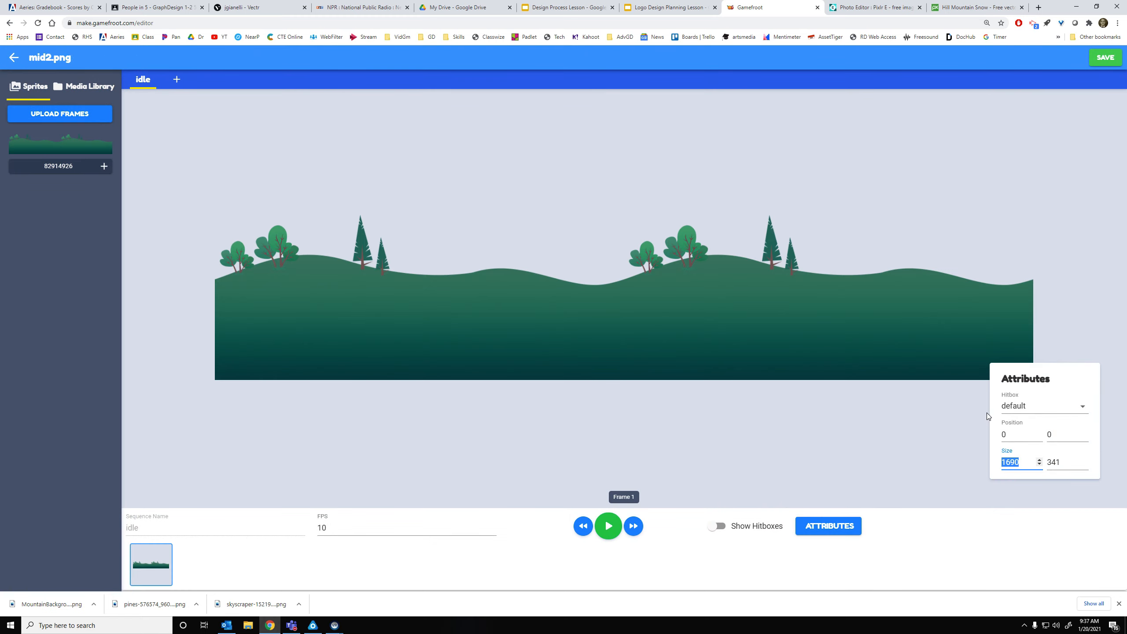
pyautogui.click(851, 8)
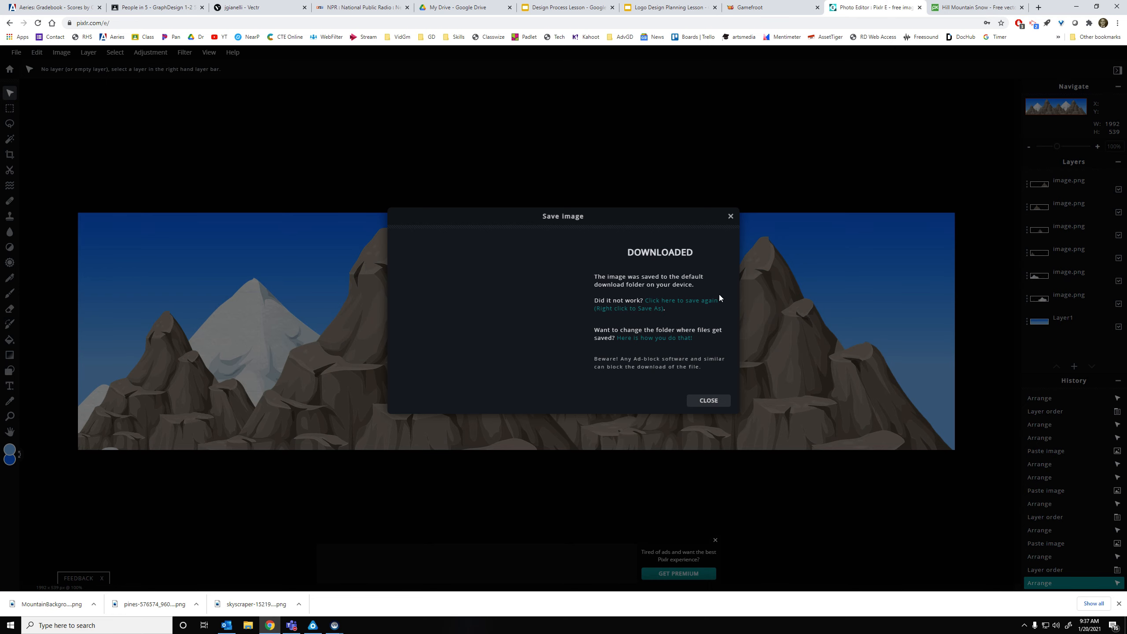
pyautogui.click(709, 401)
# Start a new blank image in Pixlr E, rechecking the hills sprite size in Gamefroot
pyautogui.click(11, 53)
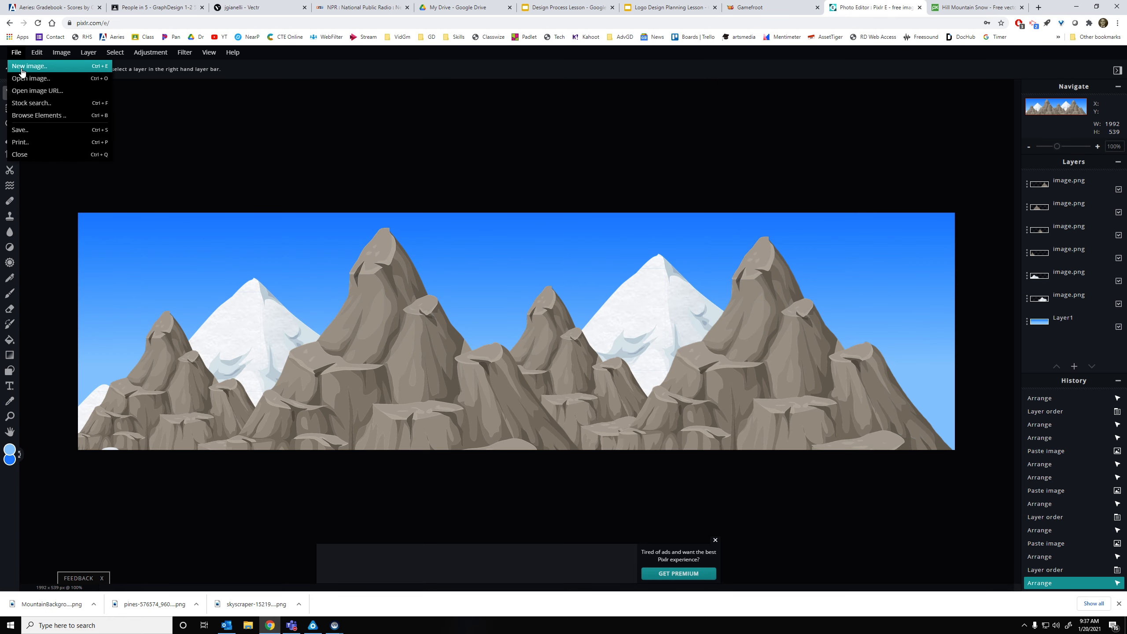
pyautogui.click(26, 67)
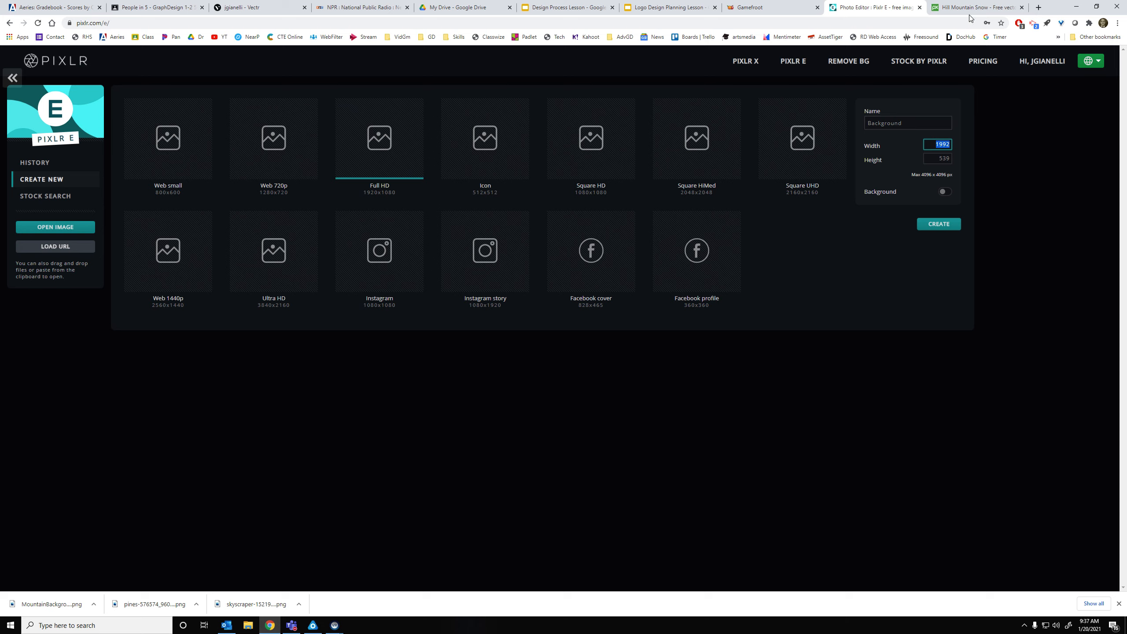
pyautogui.click(943, 4)
pyautogui.click(898, 3)
pyautogui.click(801, 4)
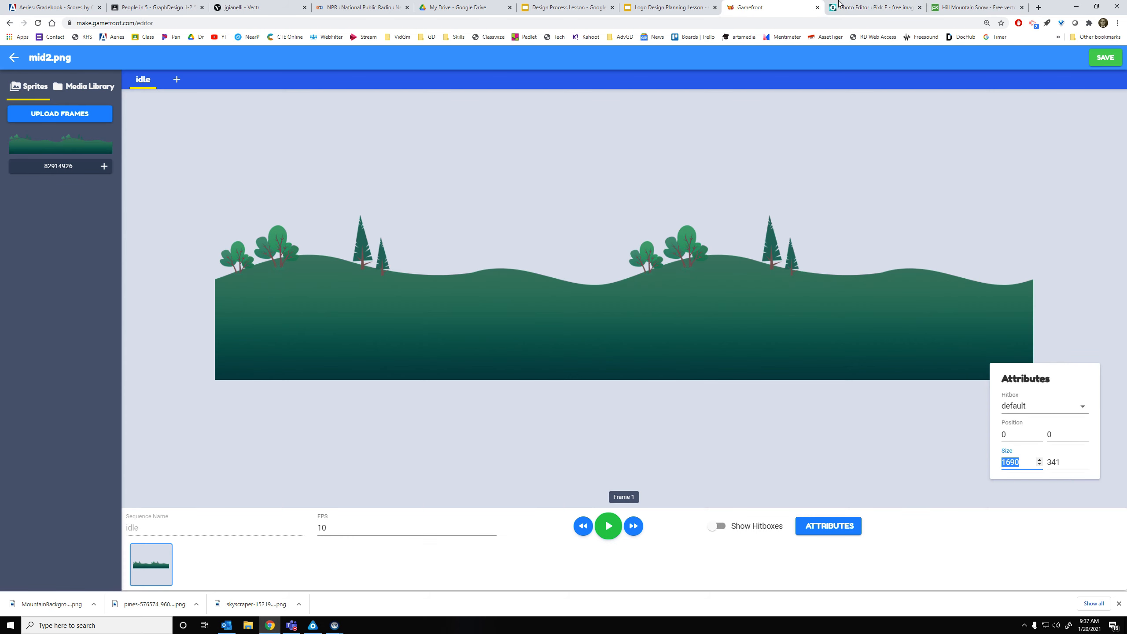
pyautogui.click(866, 5)
# Set the new image to 1690 × 341, name it Trees, and create it
pyautogui.write('1690')
pyautogui.press('Tab')
pyautogui.write('34')
pyautogui.click(912, 128)
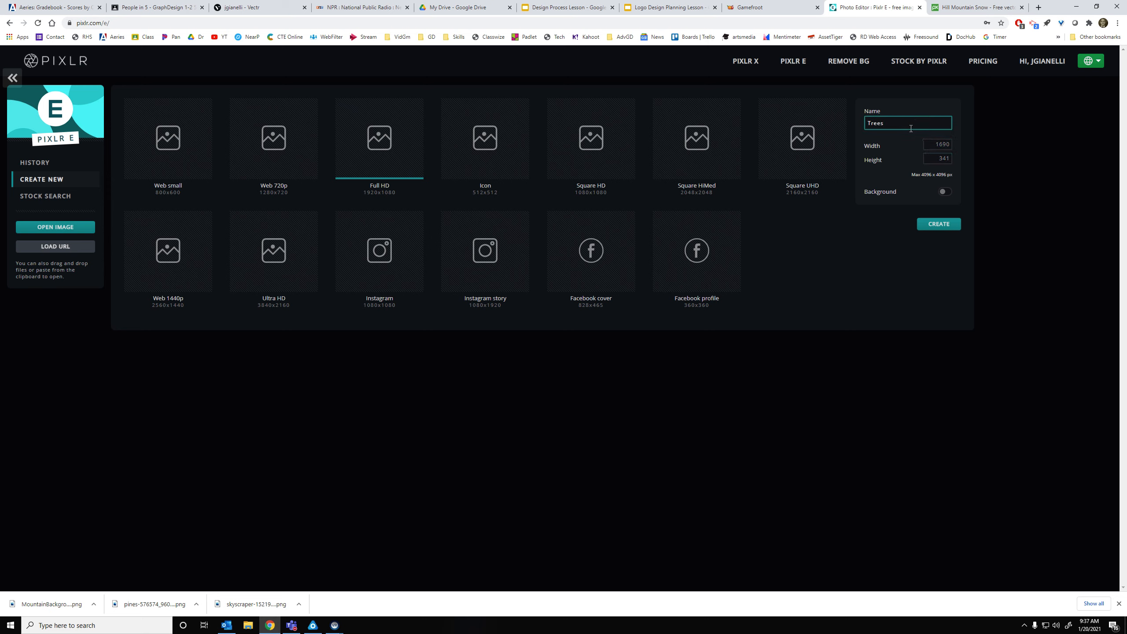
pyautogui.click(934, 220)
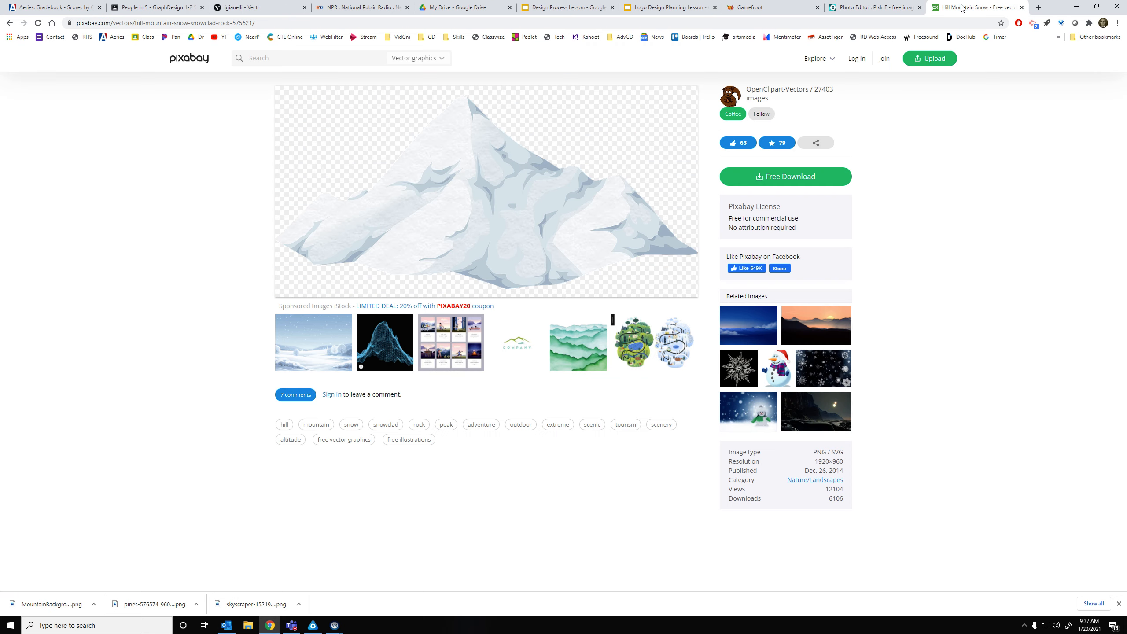
# Search Pixabay for 'trees'
pyautogui.click(964, 8)
pyautogui.click(338, 56)
pyautogui.write('trees')
pyautogui.press('Return')
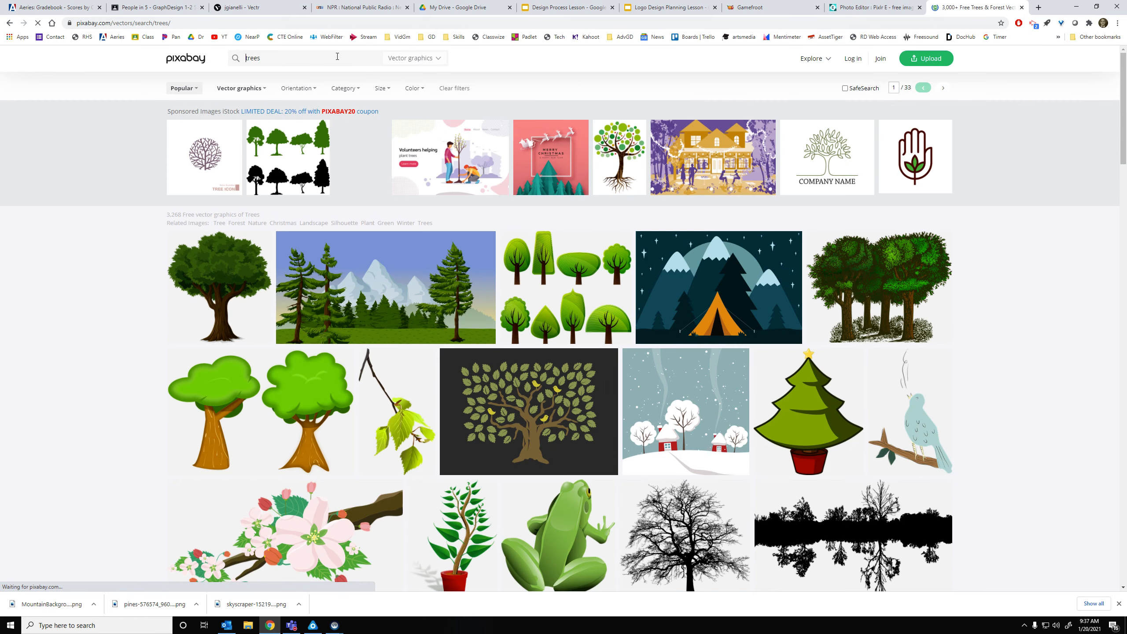
# Browse the tree vector results to the next page, then switch to Illustrations
pyautogui.scroll(-4, 293, 313)
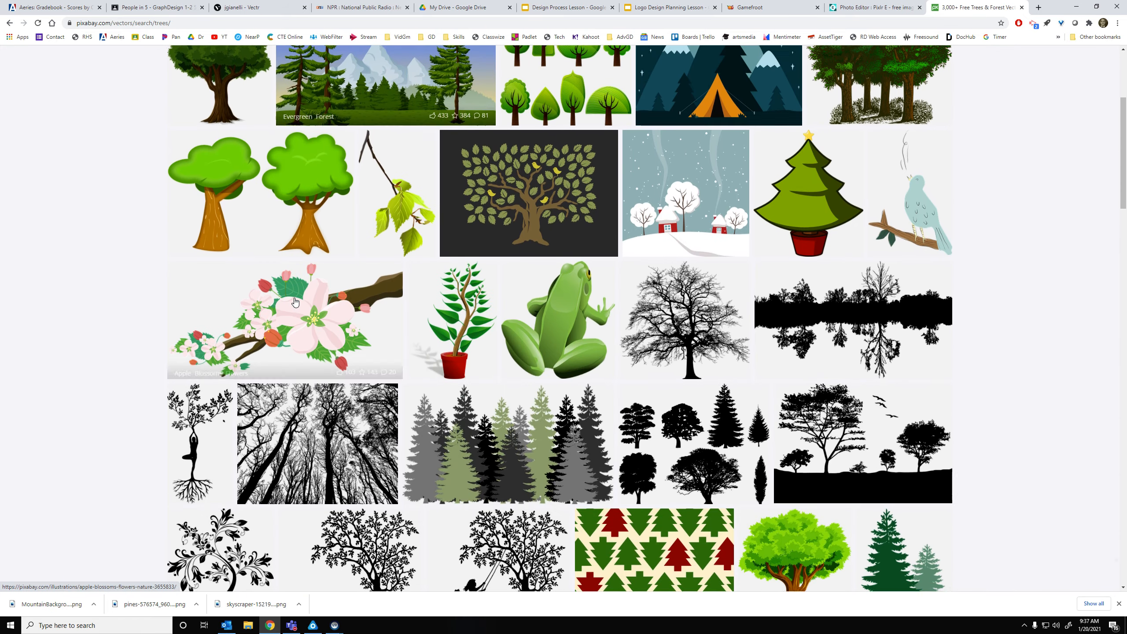
pyautogui.scroll(2, 319, 302)
pyautogui.scroll(-6, 353, 284)
pyautogui.scroll(-15, 352, 284)
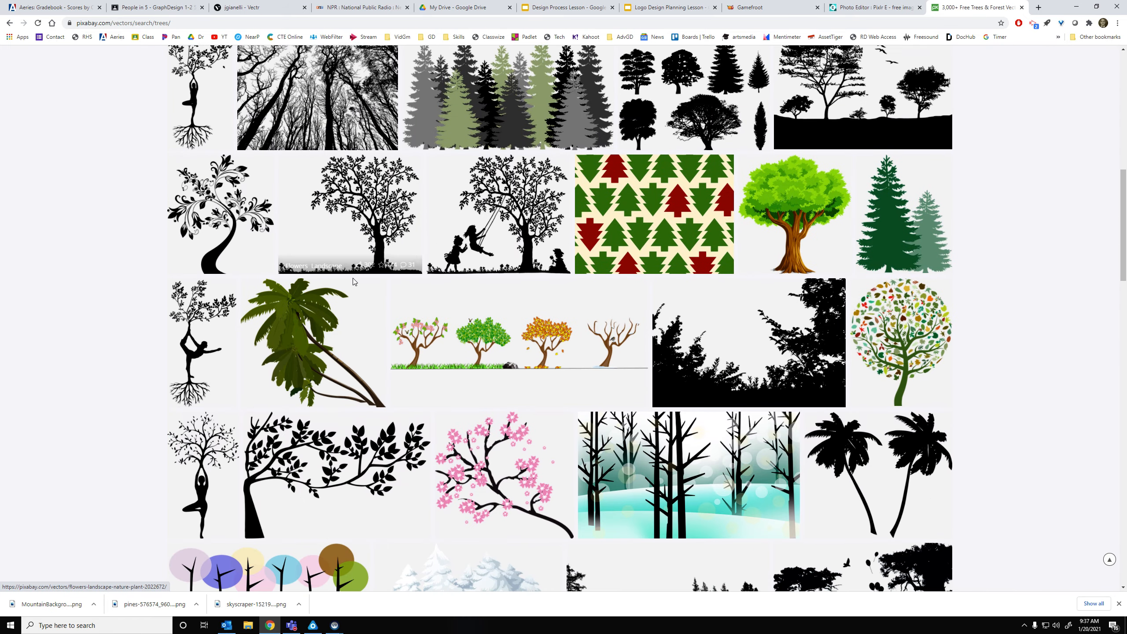
pyautogui.scroll(-14, 384, 298)
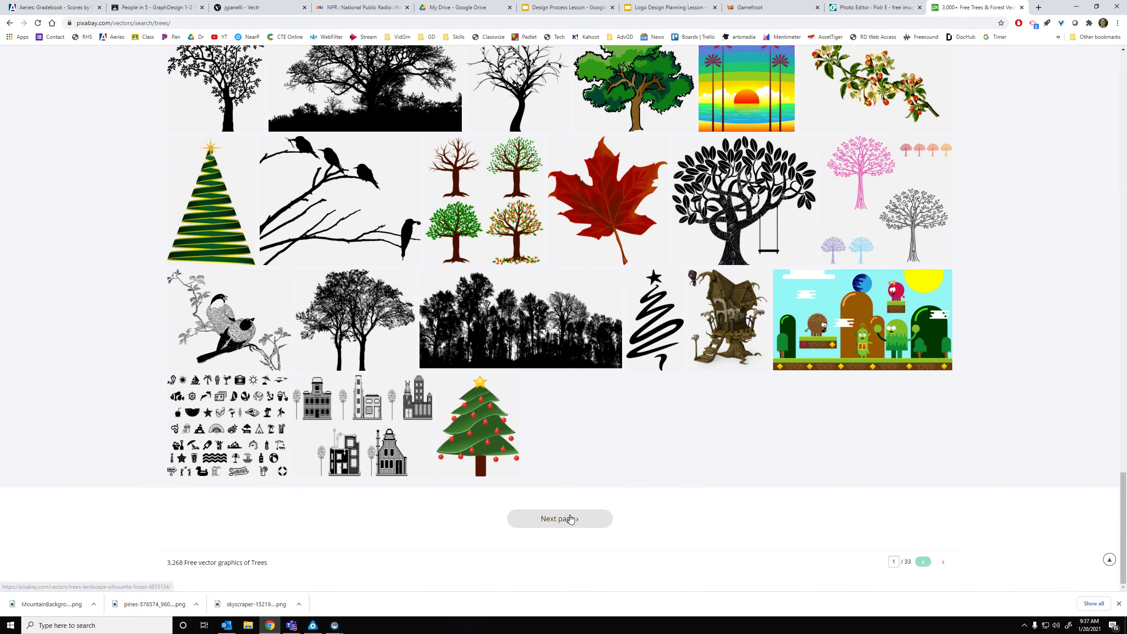
pyautogui.scroll(6, 584, 467)
pyautogui.scroll(-2, 585, 440)
pyautogui.scroll(-4, 585, 439)
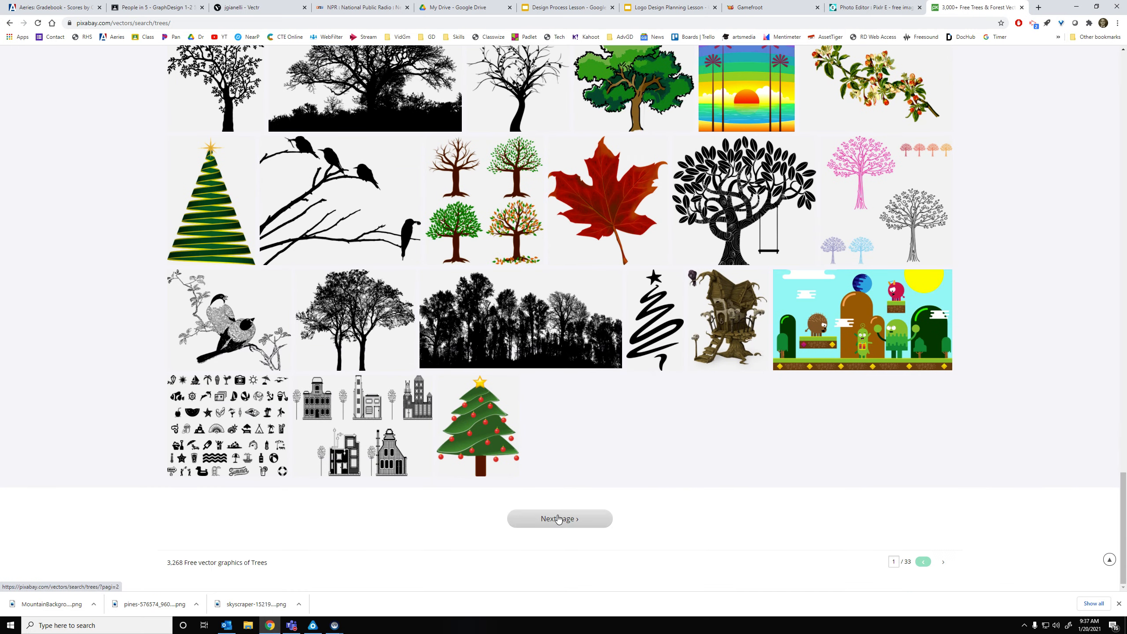
pyautogui.click(564, 520)
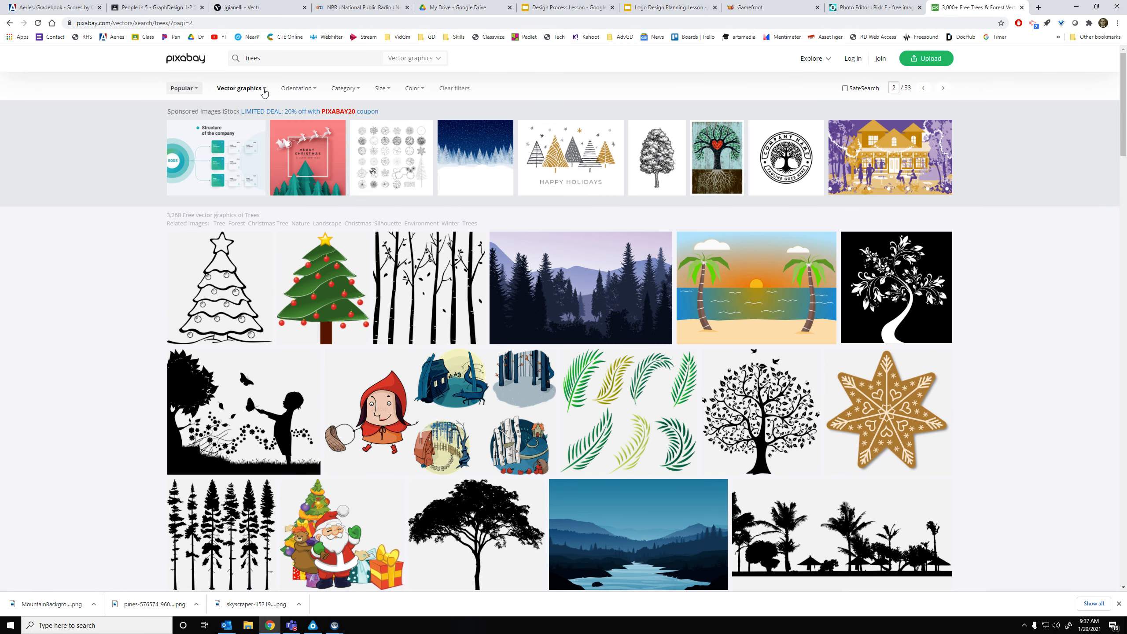
pyautogui.click(249, 151)
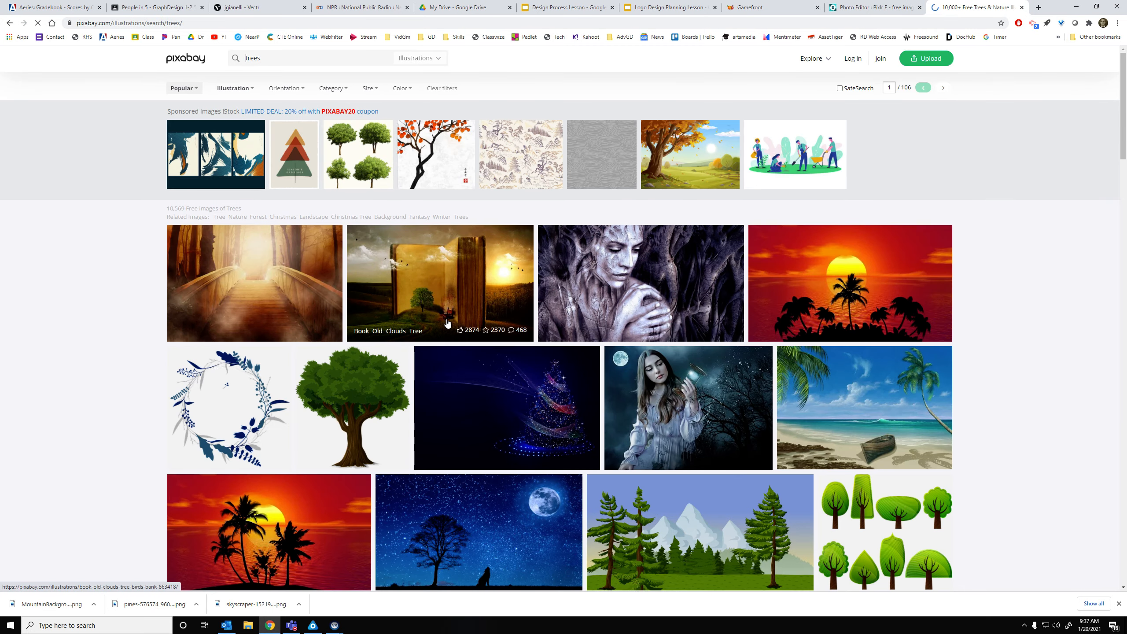
# Browse the tree illustrations across the next two results pages
pyautogui.scroll(-7, 501, 302)
pyautogui.scroll(-19, 502, 301)
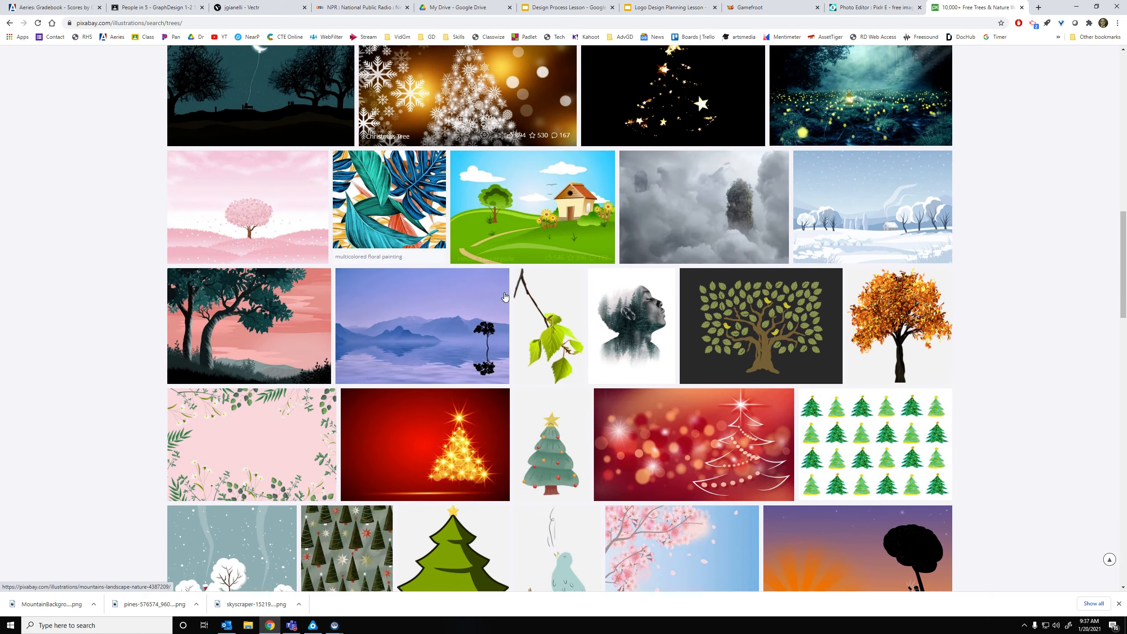
pyautogui.scroll(-20, 534, 266)
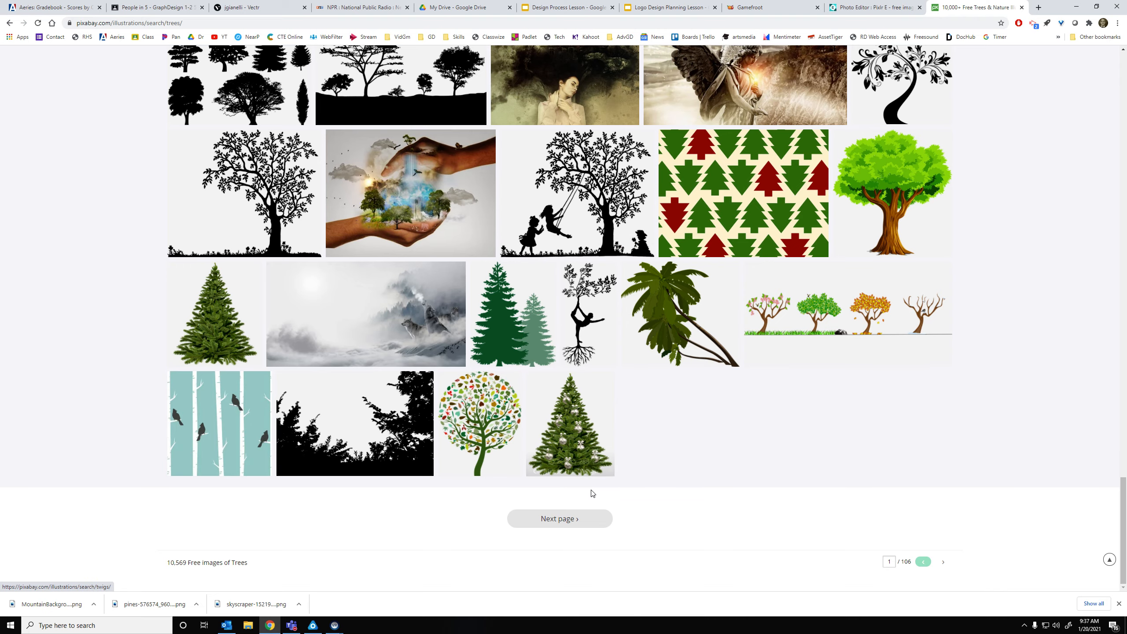
pyautogui.click(559, 519)
pyautogui.scroll(-8, 625, 327)
pyautogui.scroll(-18, 626, 326)
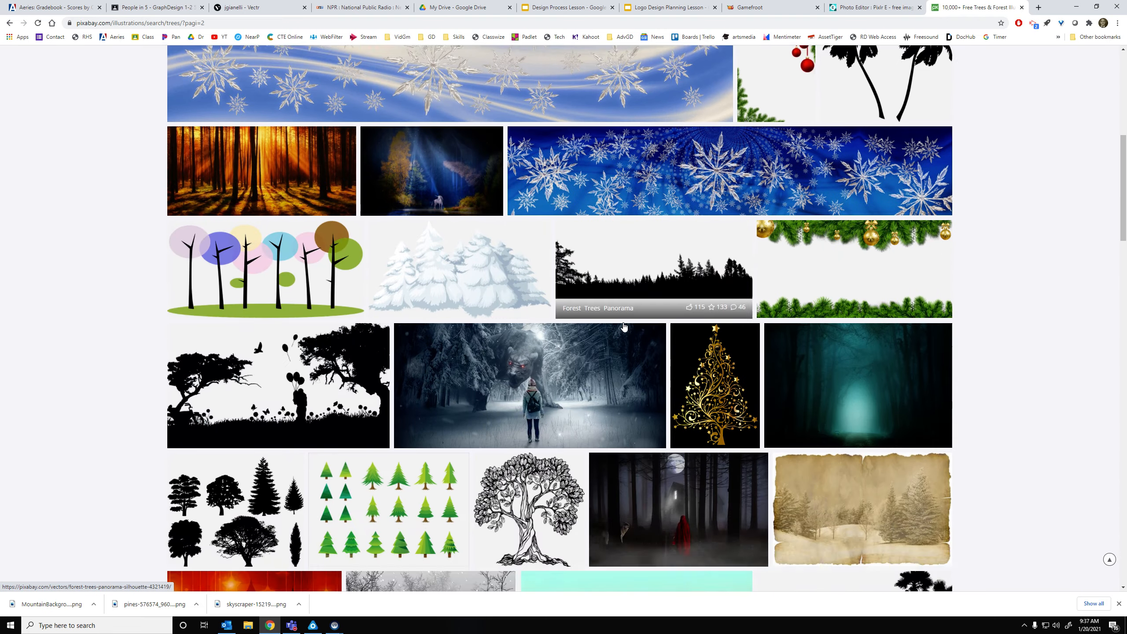
pyautogui.scroll(-20, 631, 307)
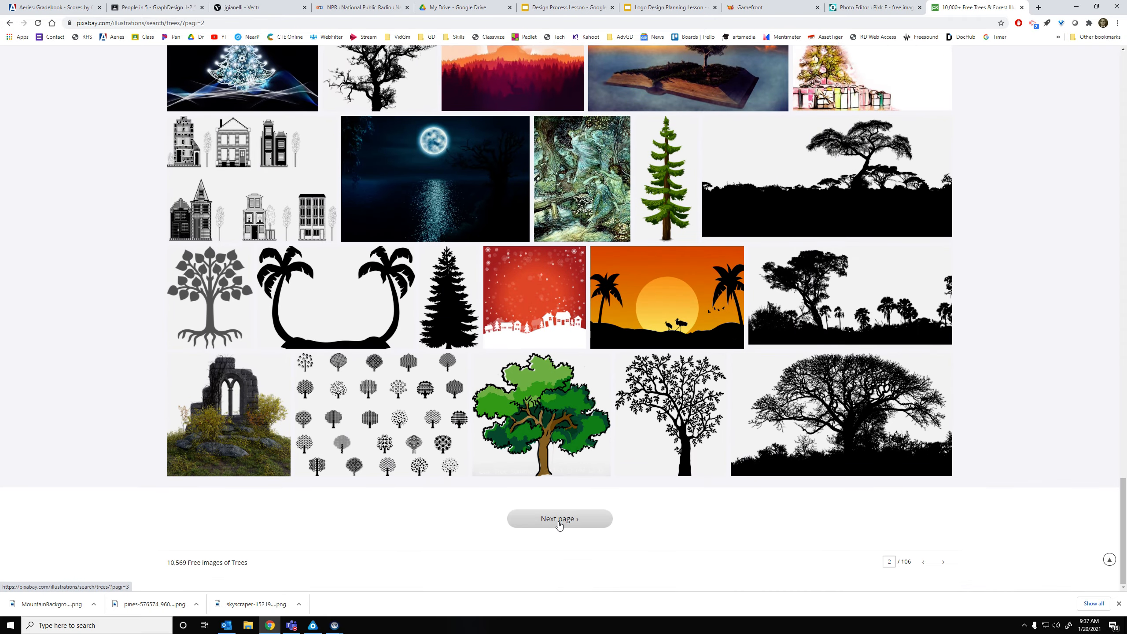
pyautogui.scroll(-15, 560, 312)
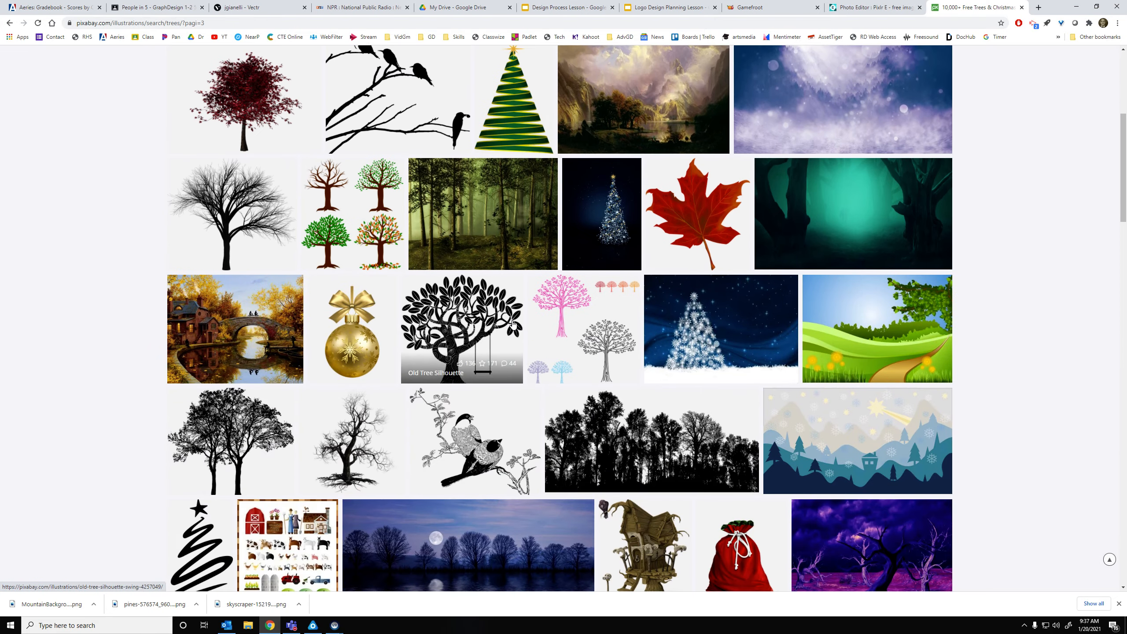
pyautogui.scroll(-20, 560, 312)
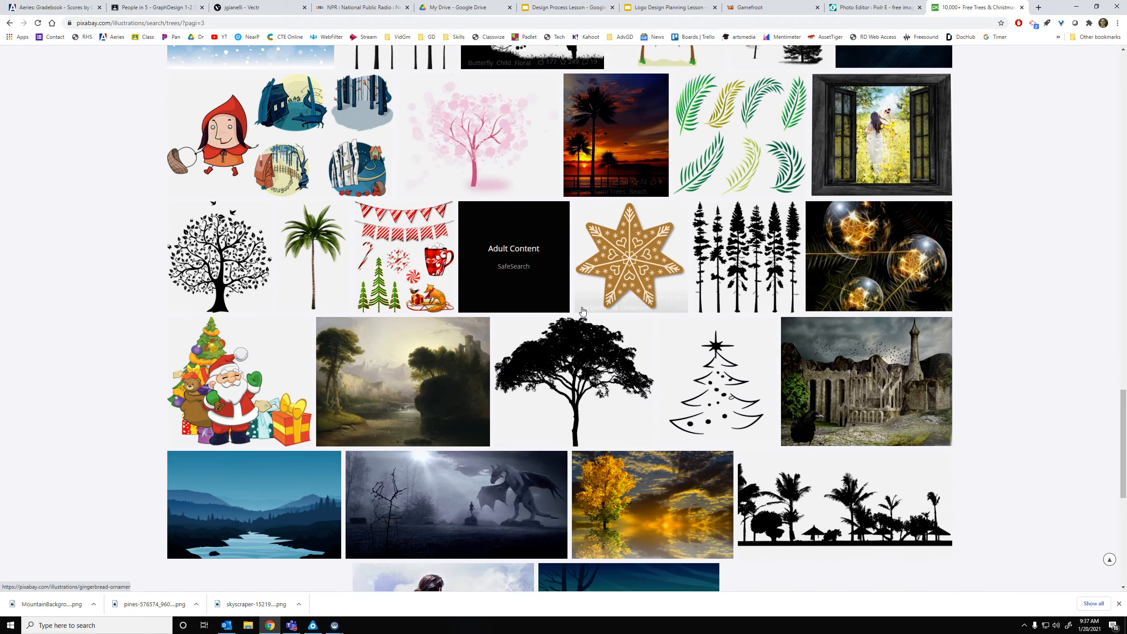
pyautogui.scroll(-8, 581, 311)
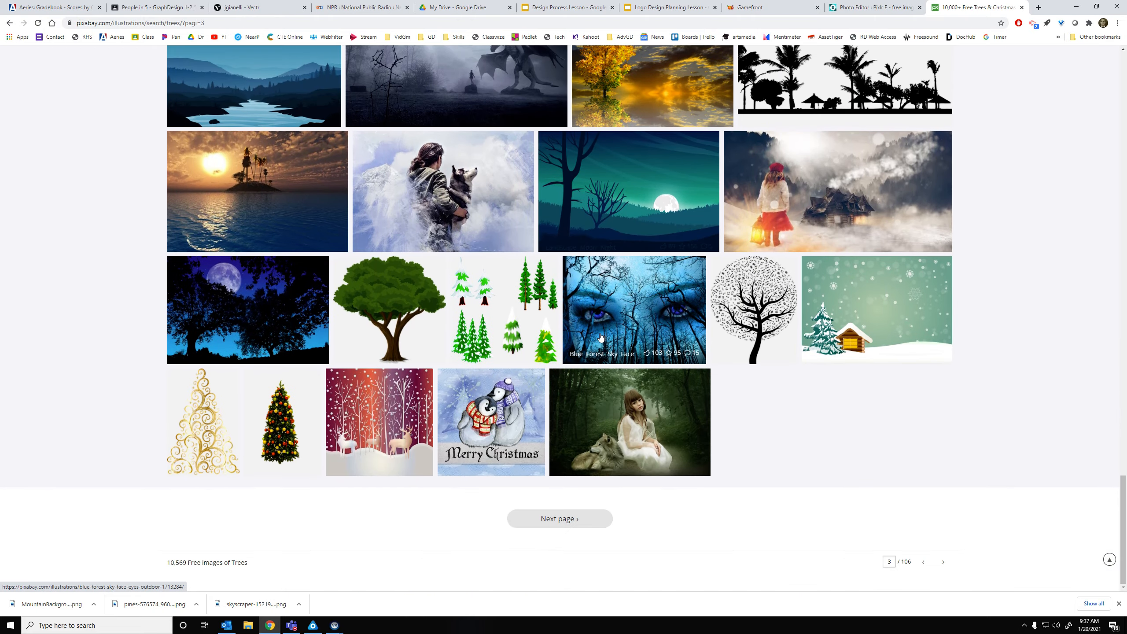
pyautogui.click(550, 518)
# Keep browsing the tree results through to page 6
pyautogui.scroll(-9, 560, 311)
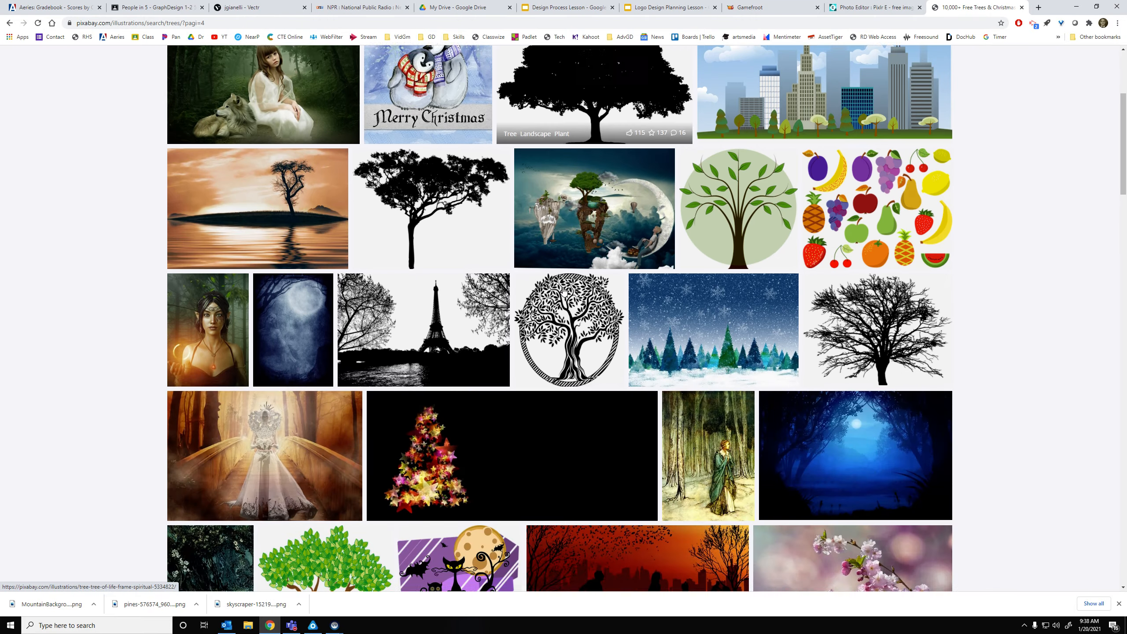
pyautogui.scroll(-11, 564, 292)
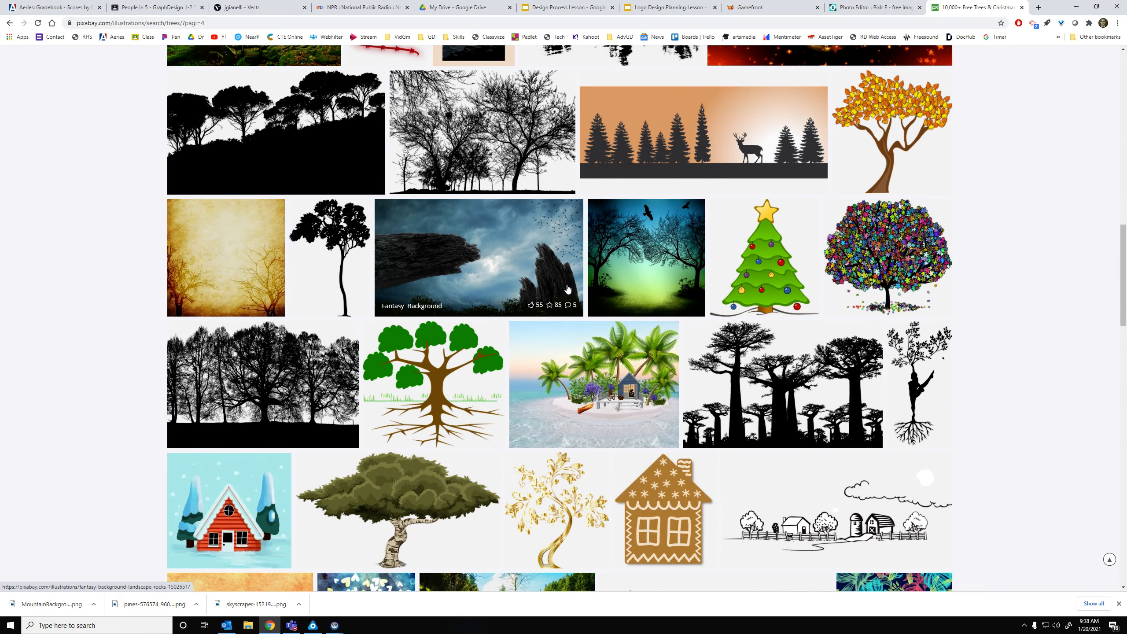
pyautogui.scroll(-16, 567, 288)
pyautogui.scroll(-2, 568, 287)
pyautogui.scroll(8, 571, 284)
pyautogui.scroll(-14, 573, 289)
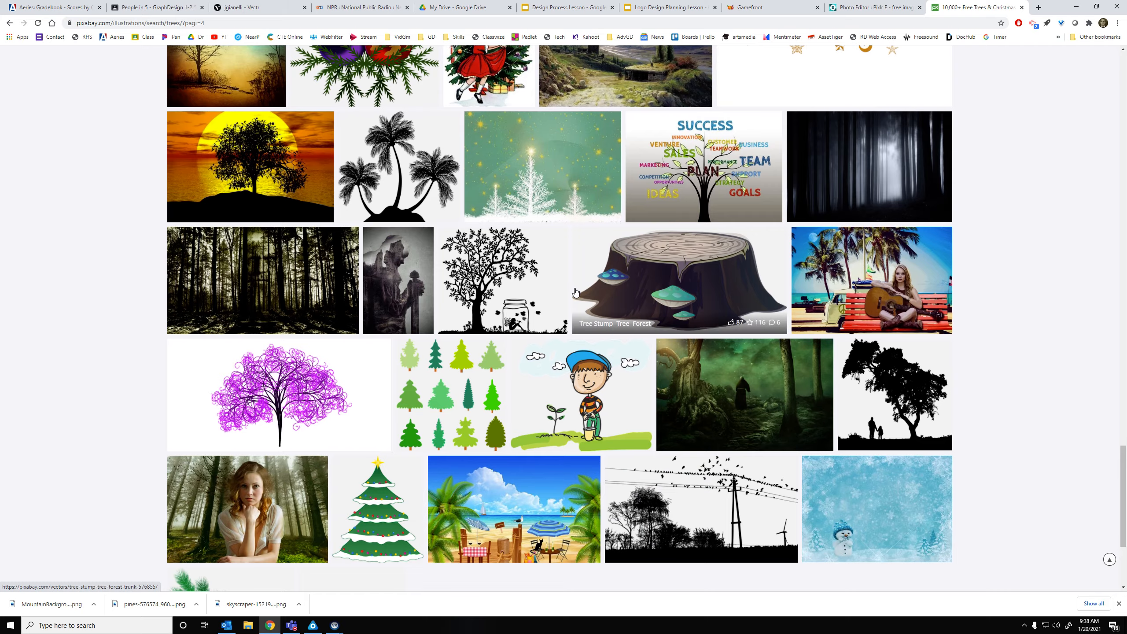
pyautogui.scroll(-4, 564, 378)
pyautogui.click(560, 519)
pyautogui.scroll(-12, 572, 444)
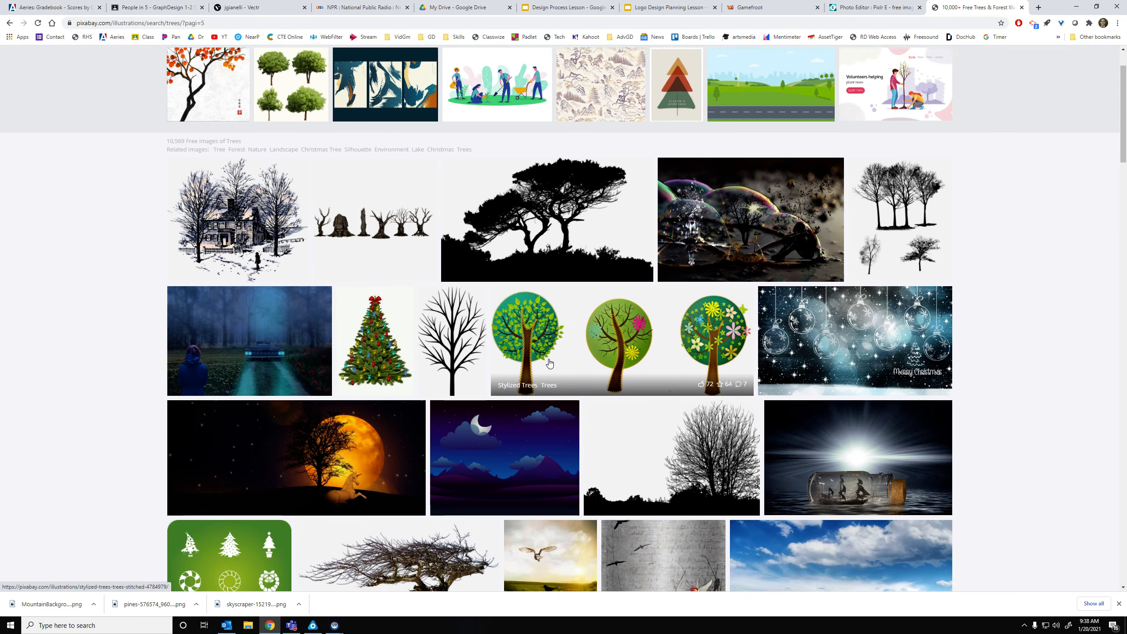
pyautogui.scroll(-12, 382, 311)
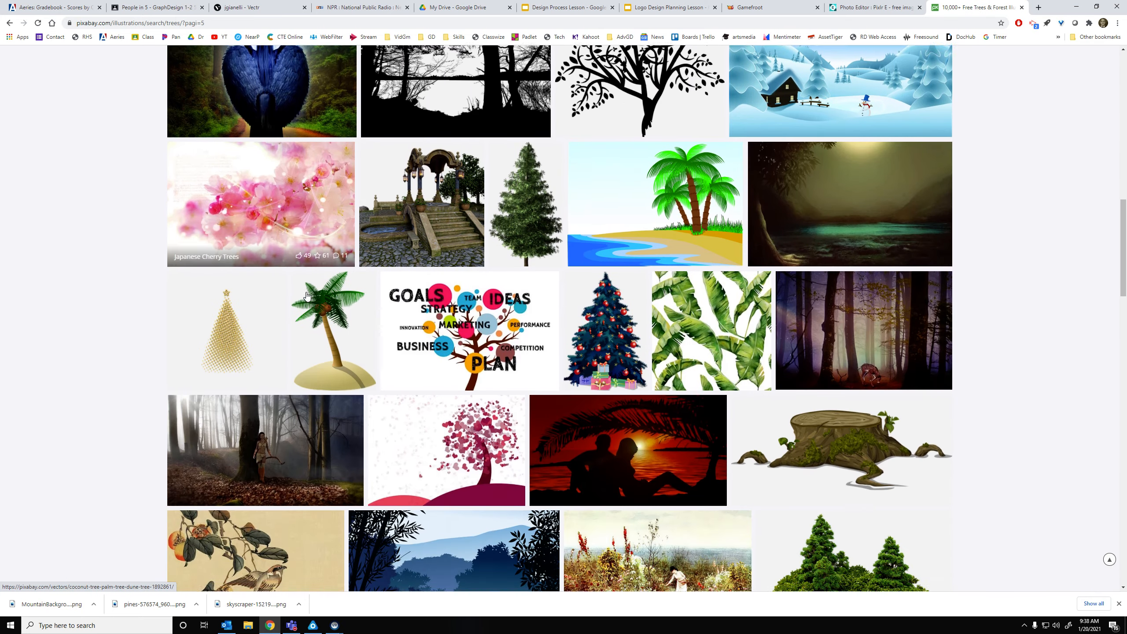
pyautogui.scroll(-14, 365, 292)
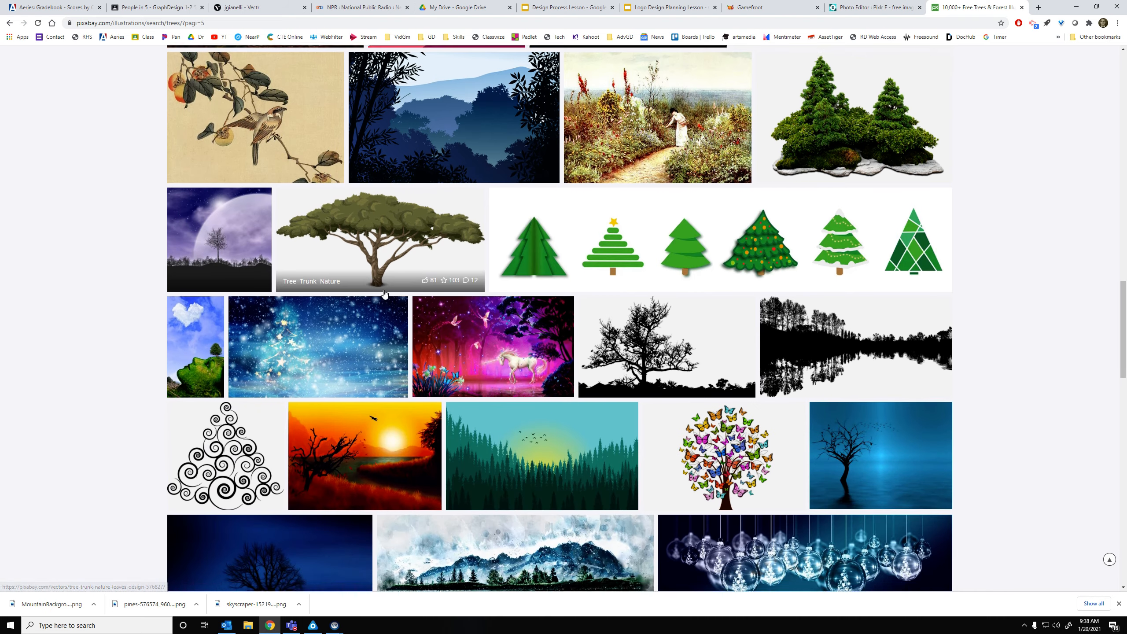
pyautogui.scroll(-14, 580, 363)
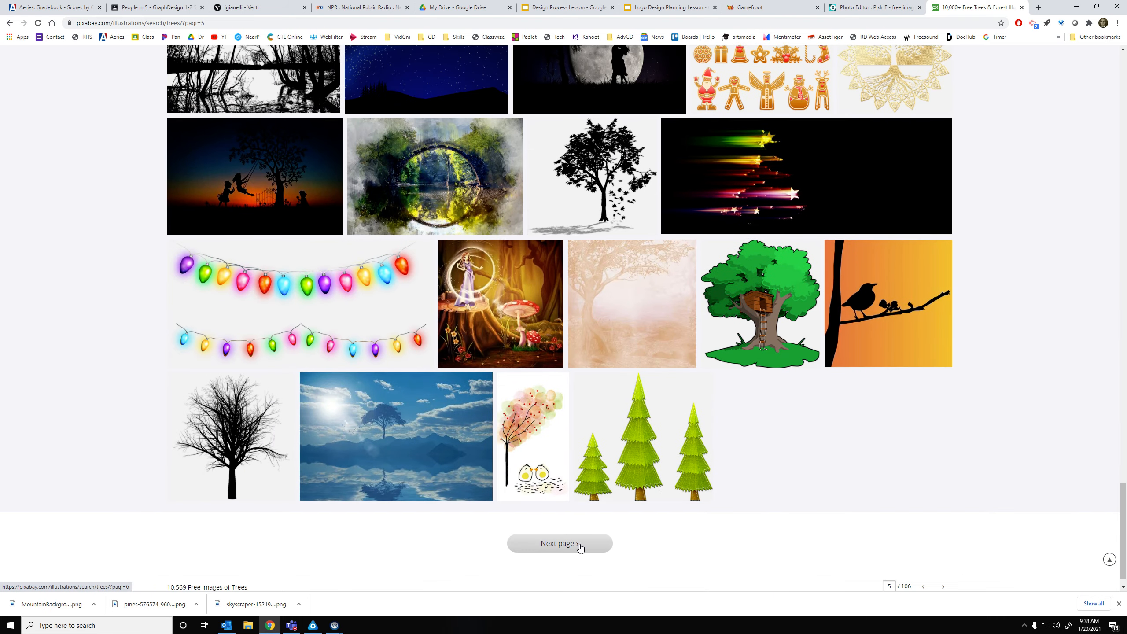
pyautogui.click(580, 543)
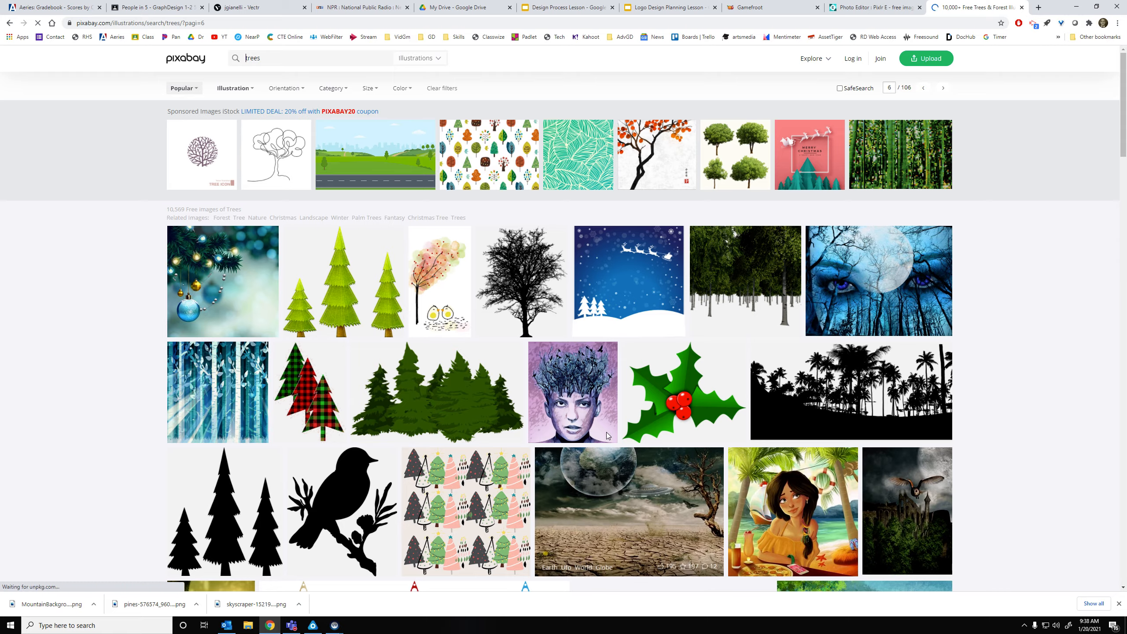
pyautogui.scroll(-2, 493, 334)
pyautogui.scroll(-4, 493, 333)
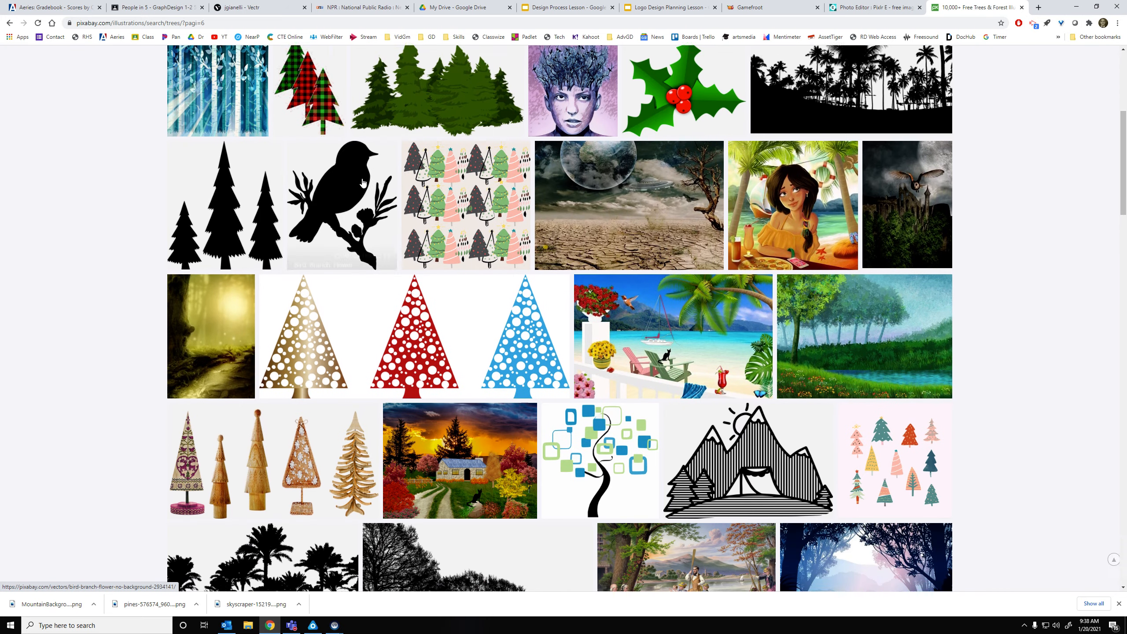
pyautogui.scroll(4, 362, 182)
# Open the Pines Trees Forest image, copy it, and return to Pixlr E's Trees canvas
pyautogui.click(362, 182)
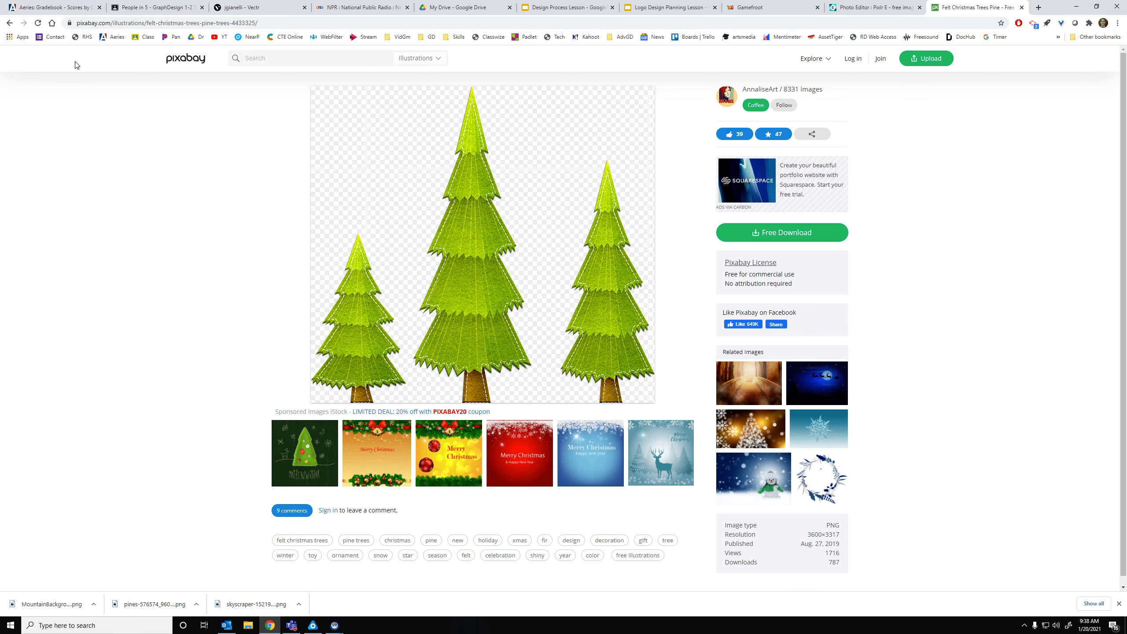
pyautogui.click(9, 22)
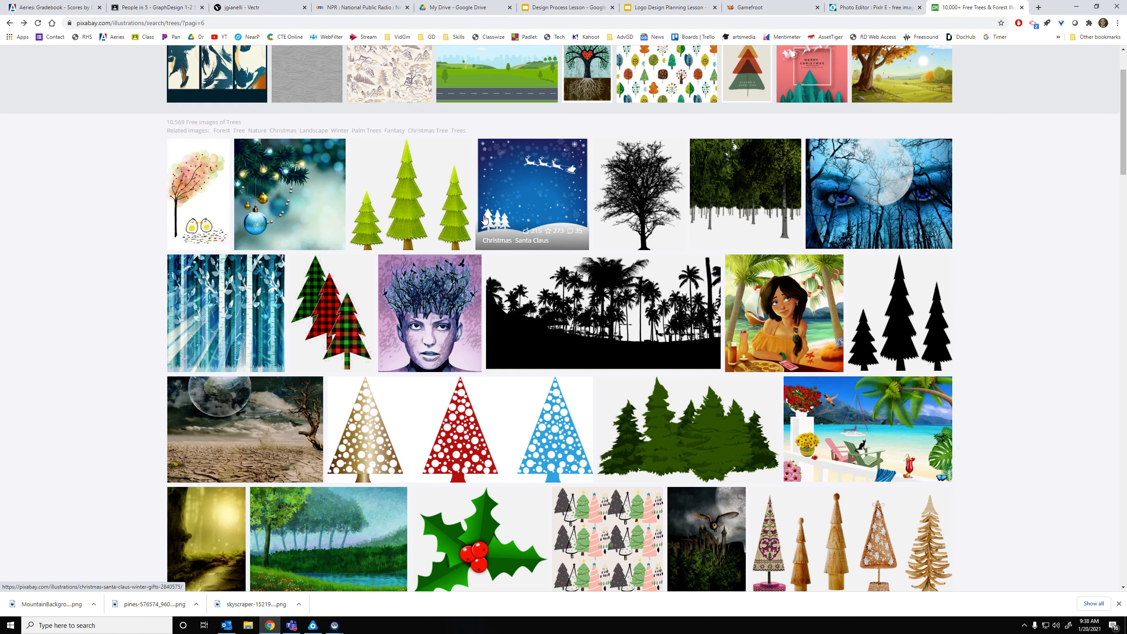
pyautogui.scroll(-6, 487, 239)
pyautogui.click(758, 91)
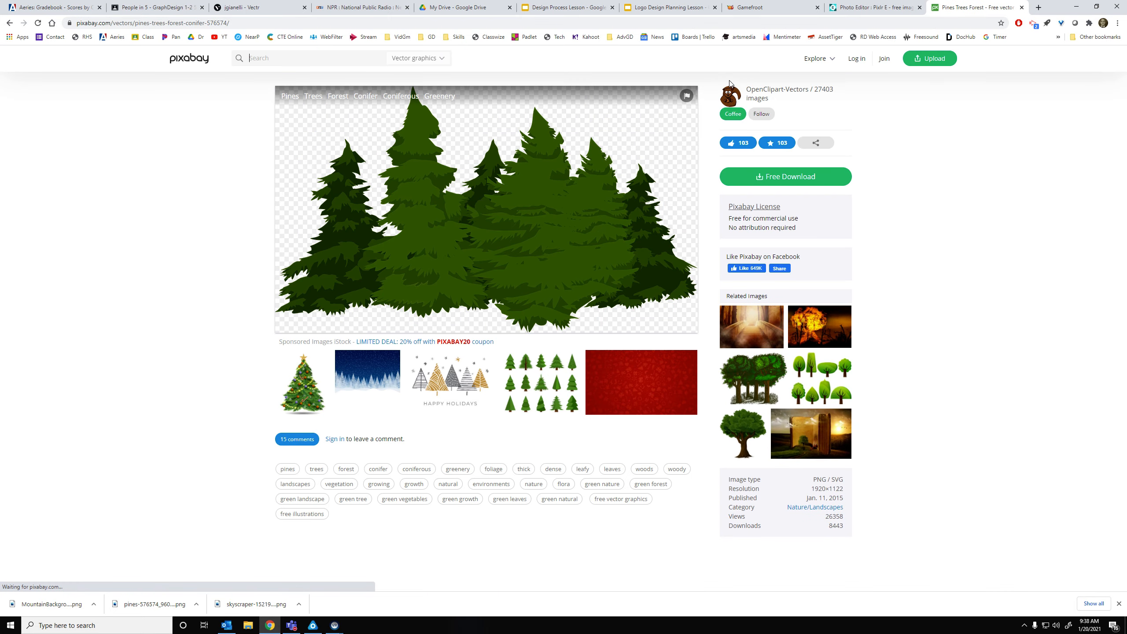
pyautogui.rightClick(601, 210)
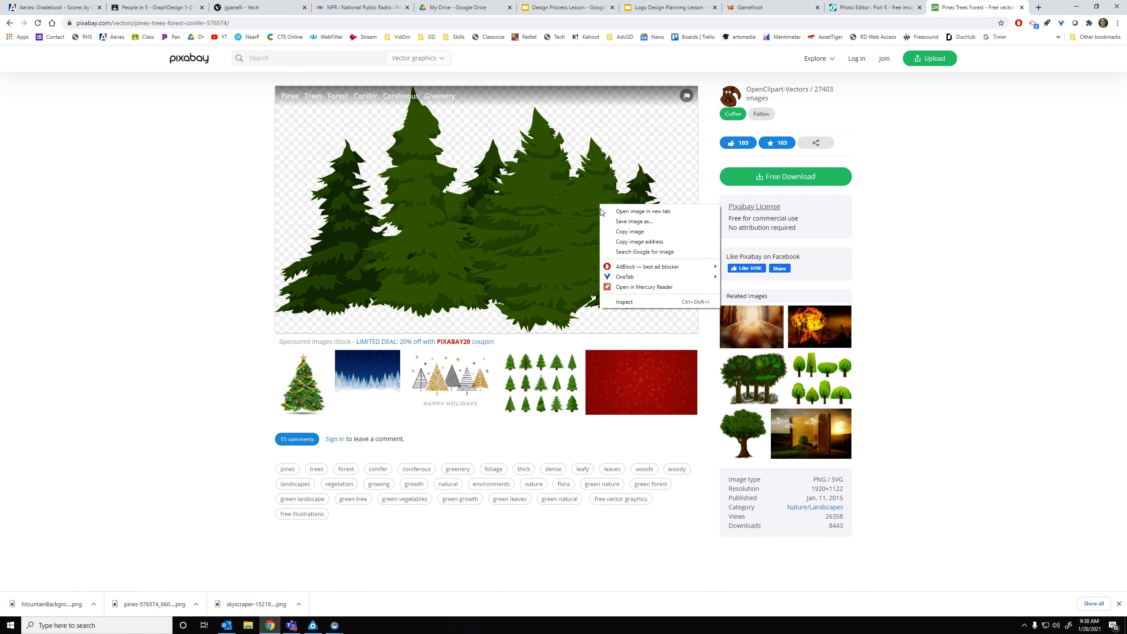
pyautogui.click(630, 231)
pyautogui.click(872, 7)
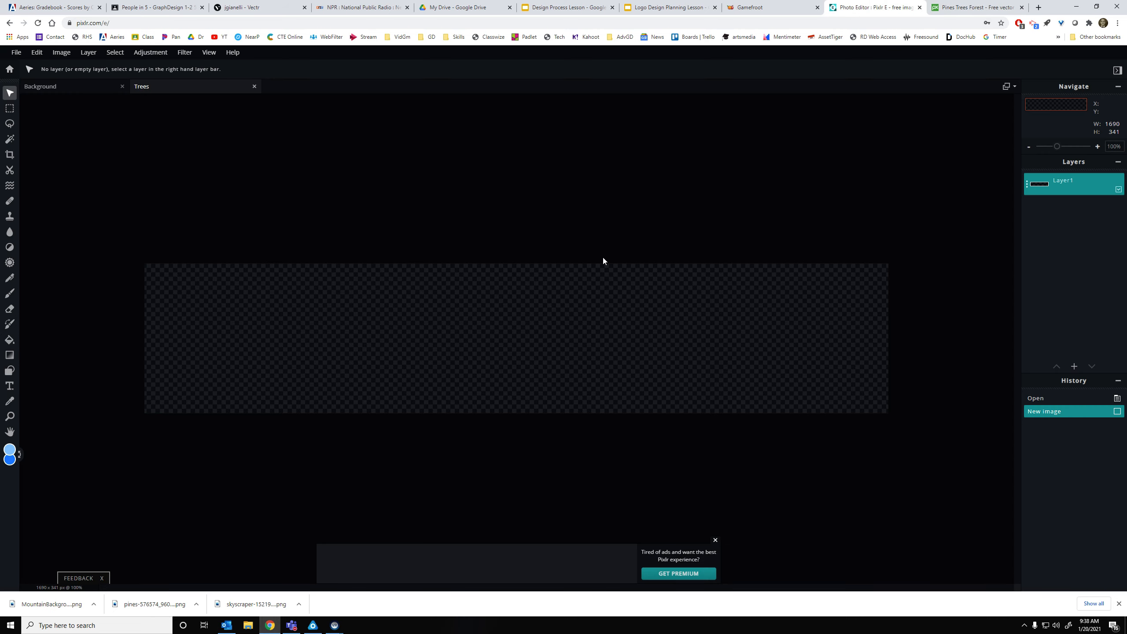
# Paste two shrunken pine-forest copies side by side from the canvas's left end
pyautogui.hotkey('ctrl', 'v')
pyautogui.moveTo(730, 218); pyautogui.dragTo(538, 323)
pyautogui.moveTo(448, 385); pyautogui.dragTo(290, 361)
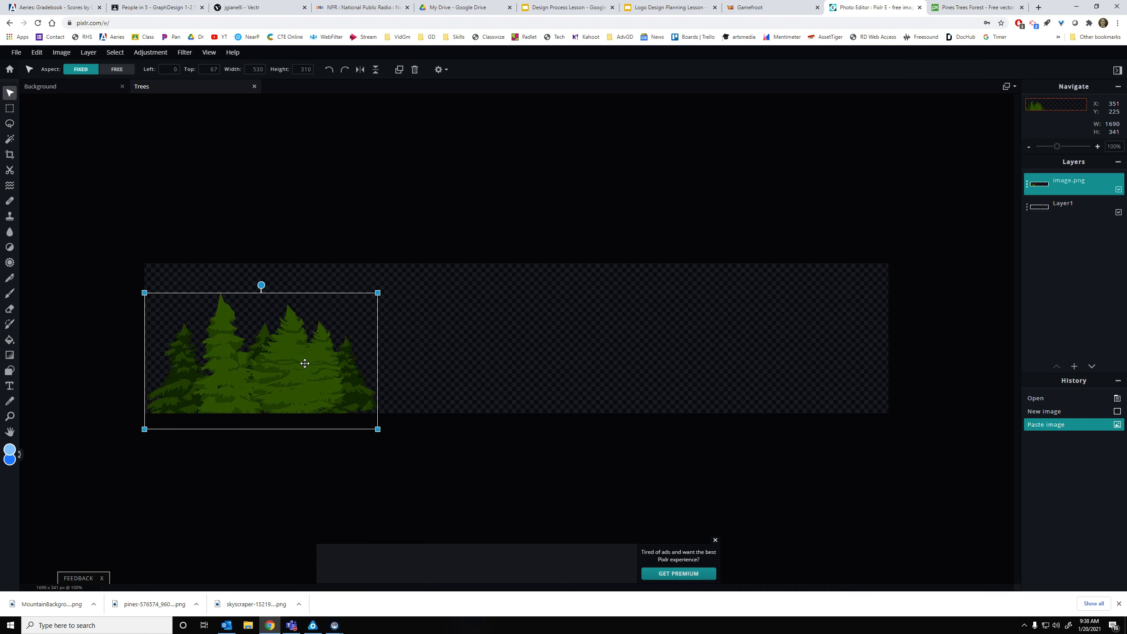
pyautogui.hotkey('ctrl', 'v')
pyautogui.moveTo(531, 327); pyautogui.dragTo(463, 375)
pyautogui.moveTo(660, 264); pyautogui.dragTo(575, 308)
pyautogui.moveTo(493, 369); pyautogui.dragTo(536, 327)
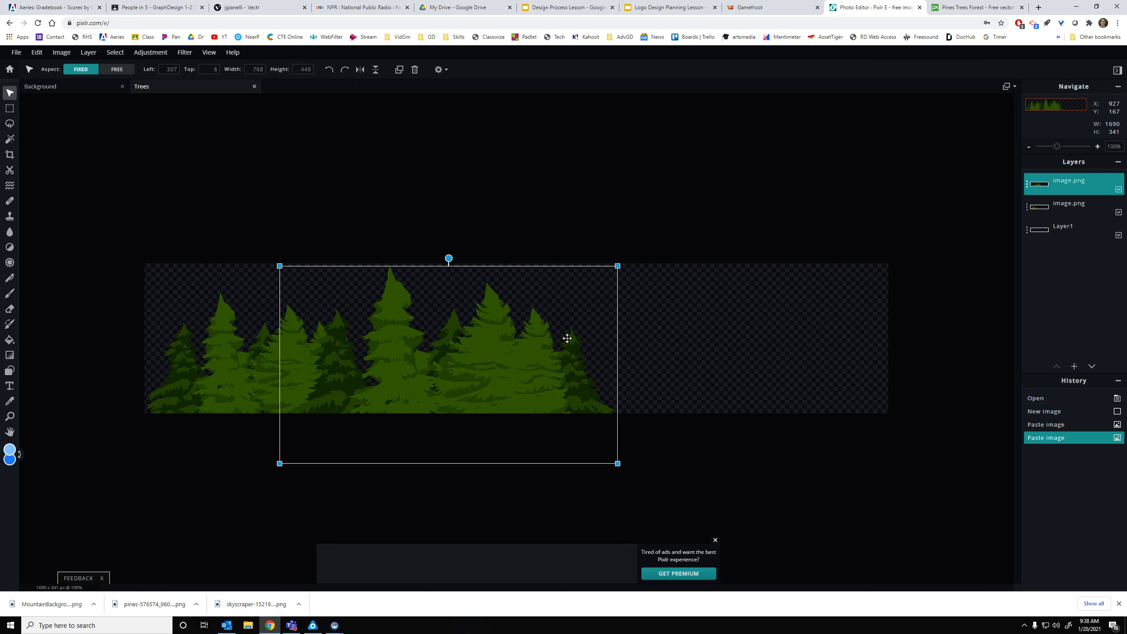
# Add a third pine copy behind the second and a fourth at the right end
pyautogui.hotkey('ctrl', 'v')
pyautogui.moveTo(727, 214); pyautogui.dragTo(536, 327)
pyautogui.moveTo(460, 390); pyautogui.dragTo(696, 370)
pyautogui.moveTo(781, 308); pyautogui.dragTo(760, 320)
pyautogui.moveTo(670, 362); pyautogui.dragTo(695, 357)
pyautogui.moveTo(1071, 183); pyautogui.dragTo(1072, 217)
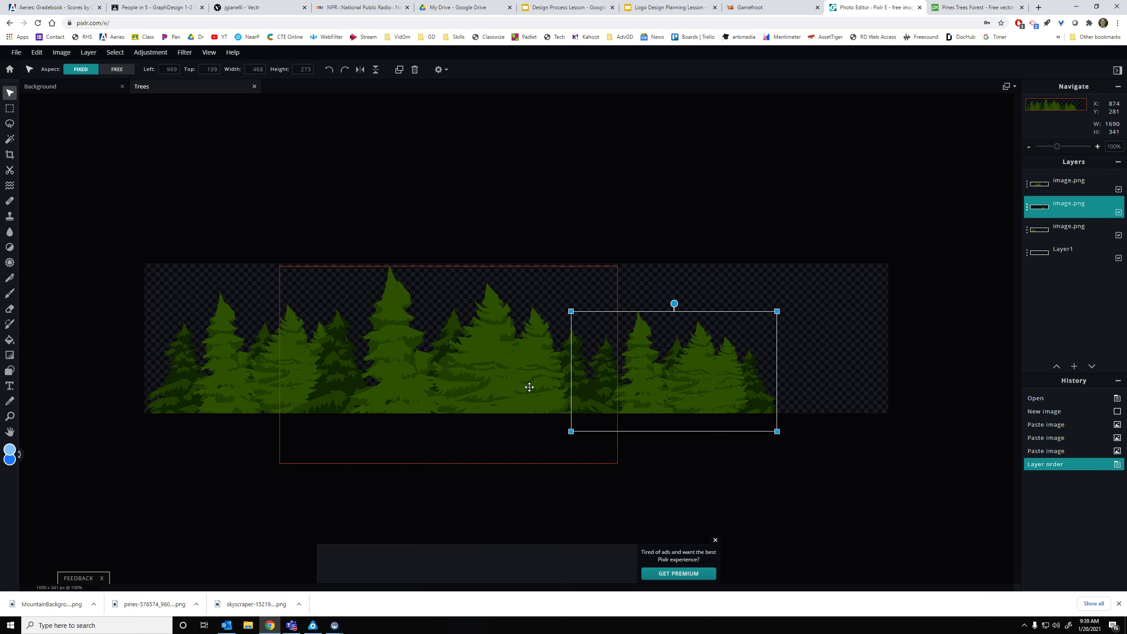
pyautogui.click(452, 389)
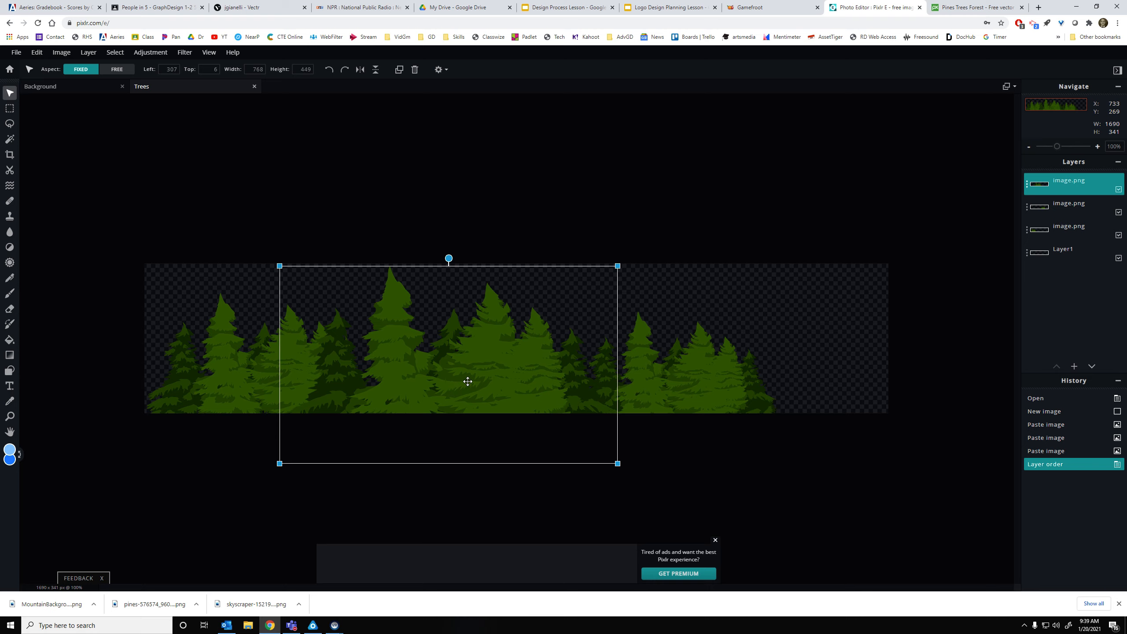
pyautogui.hotkey('ctrl', 'v')
pyautogui.moveTo(491, 355); pyautogui.dragTo(685, 408)
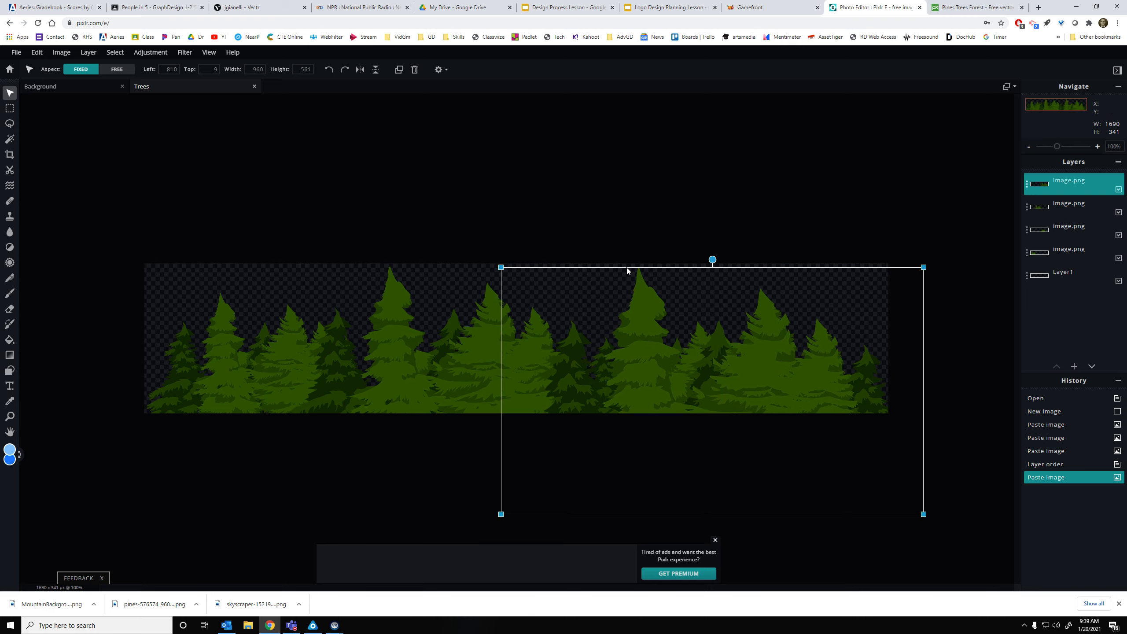
pyautogui.click(626, 198)
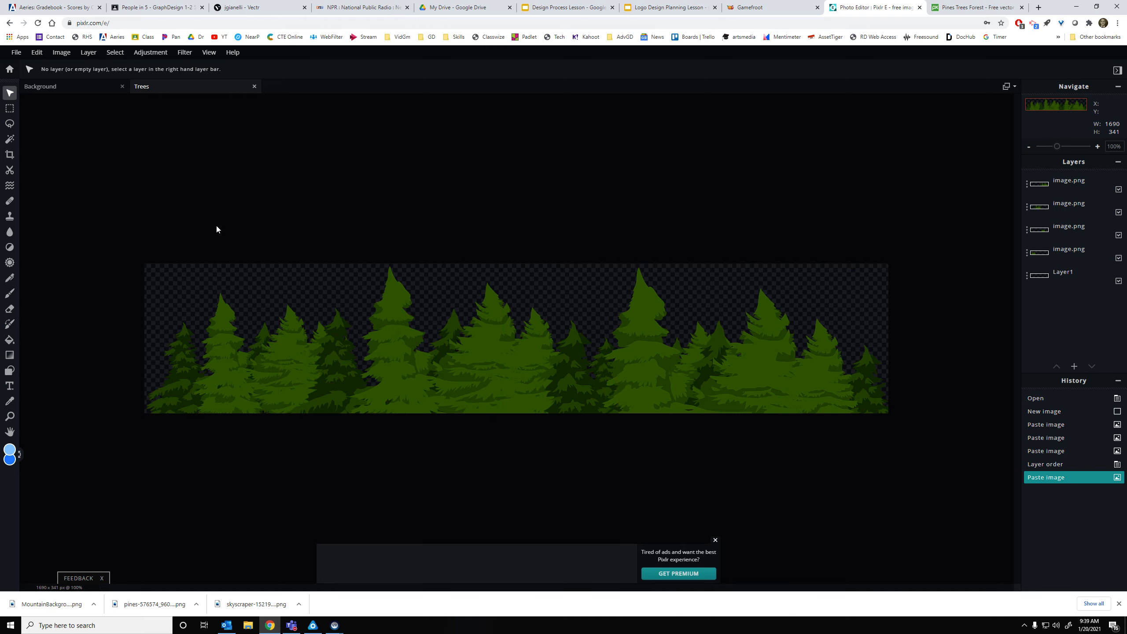
# Save the canvas as PNG and download it as Trees.png
pyautogui.click(18, 56)
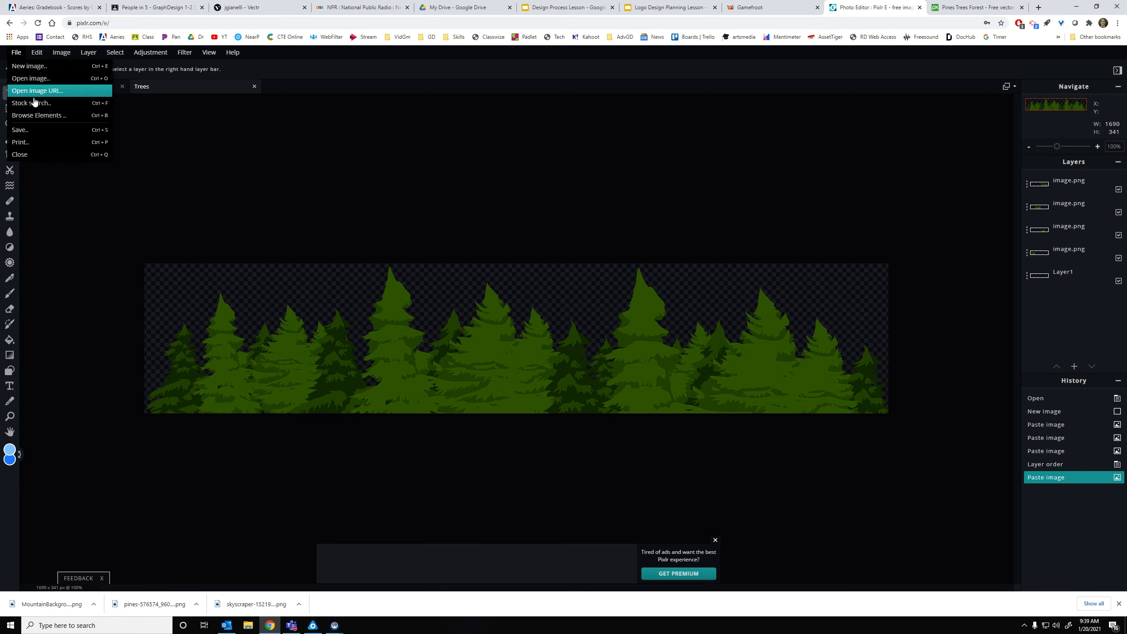
pyautogui.click(32, 132)
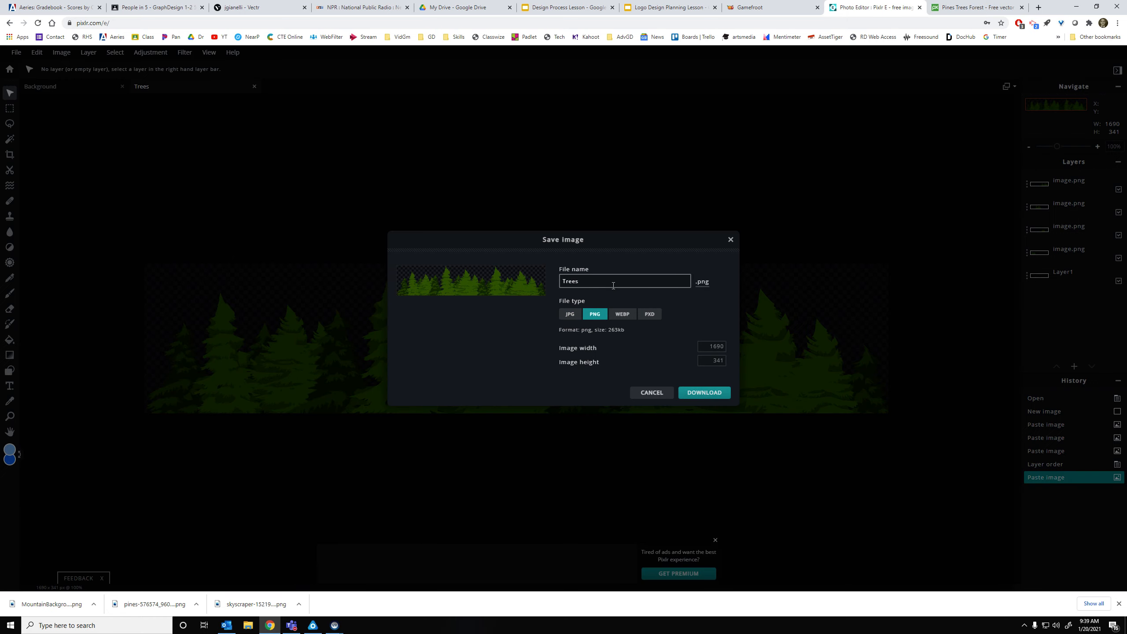
pyautogui.click(714, 401)
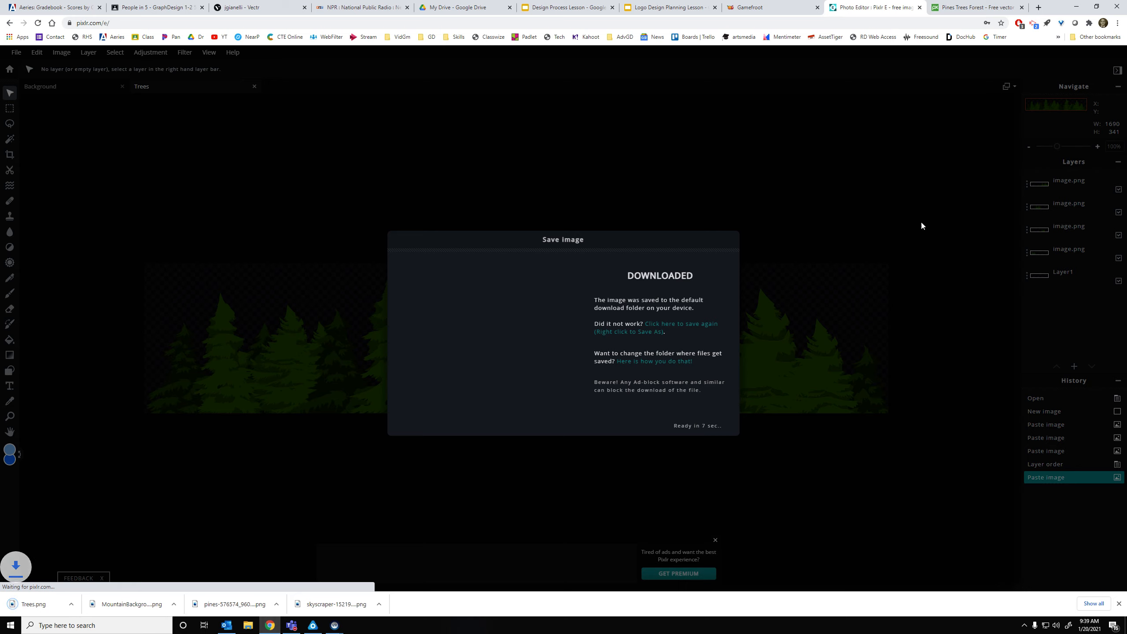
pyautogui.click(781, 4)
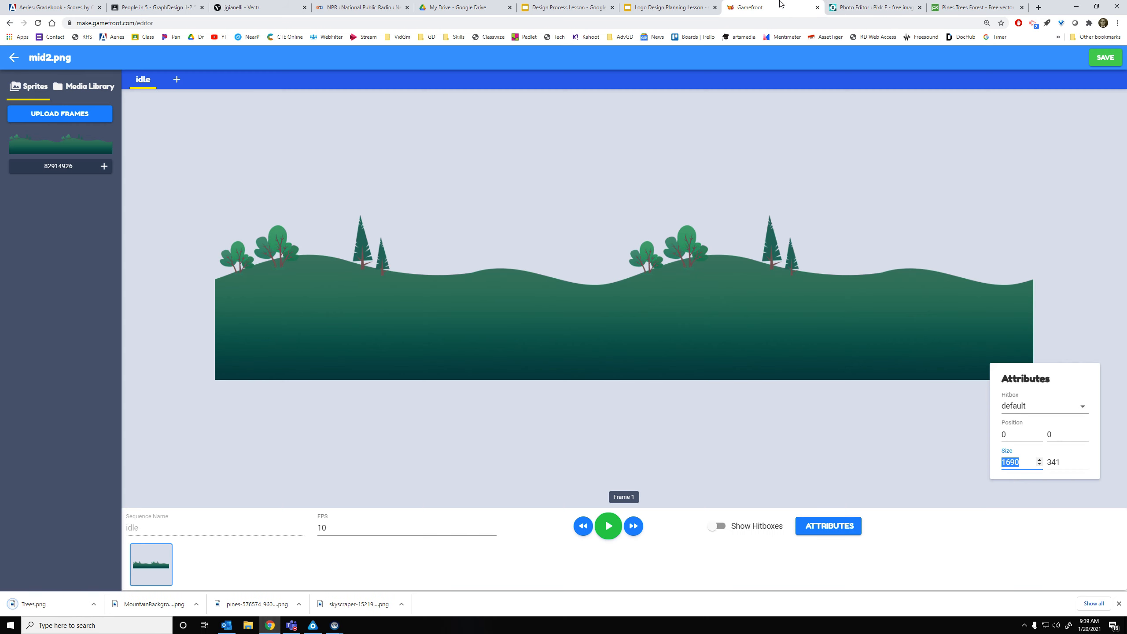
# Upload Trees and MountainBackground from Downloads through Add New Media > Upload Media
pyautogui.click(13, 58)
pyautogui.click(12, 60)
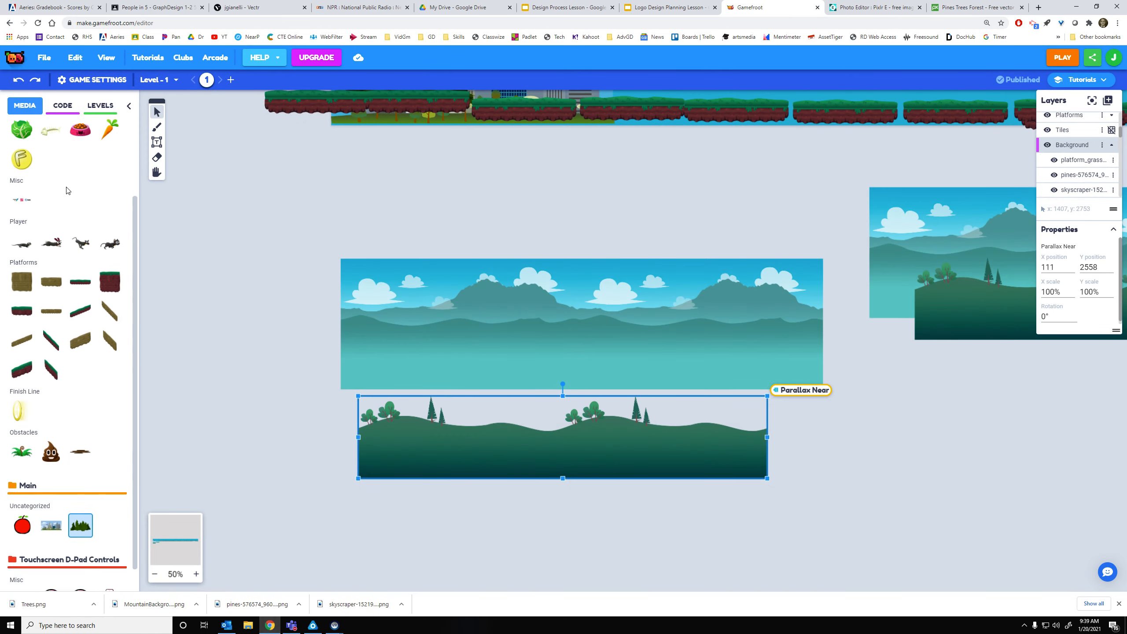
pyautogui.click(41, 135)
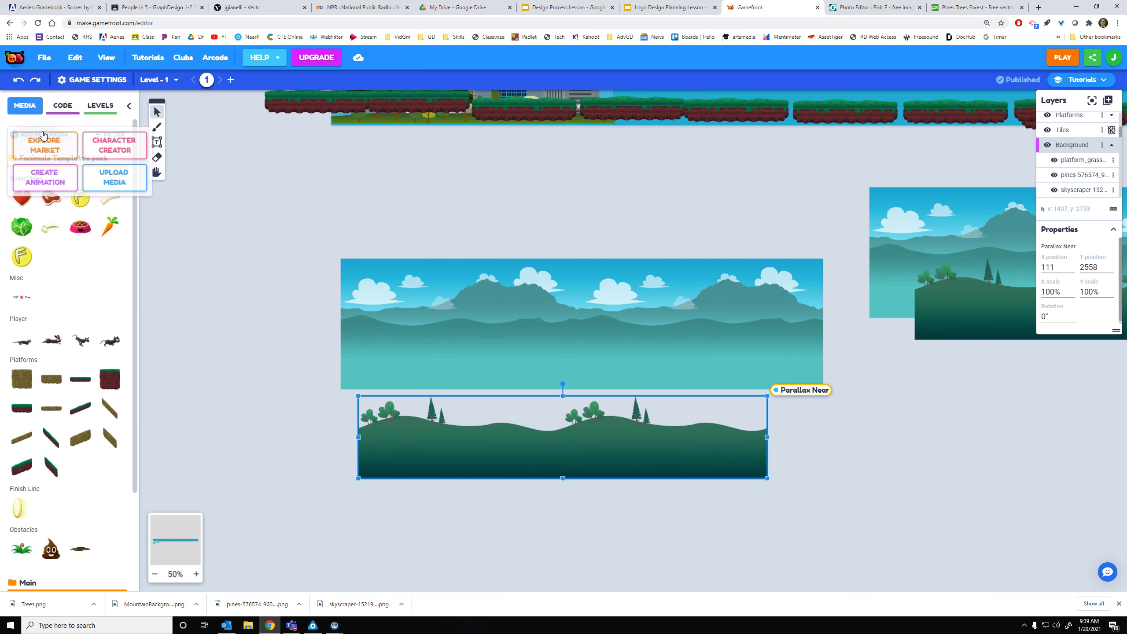
pyautogui.click(124, 178)
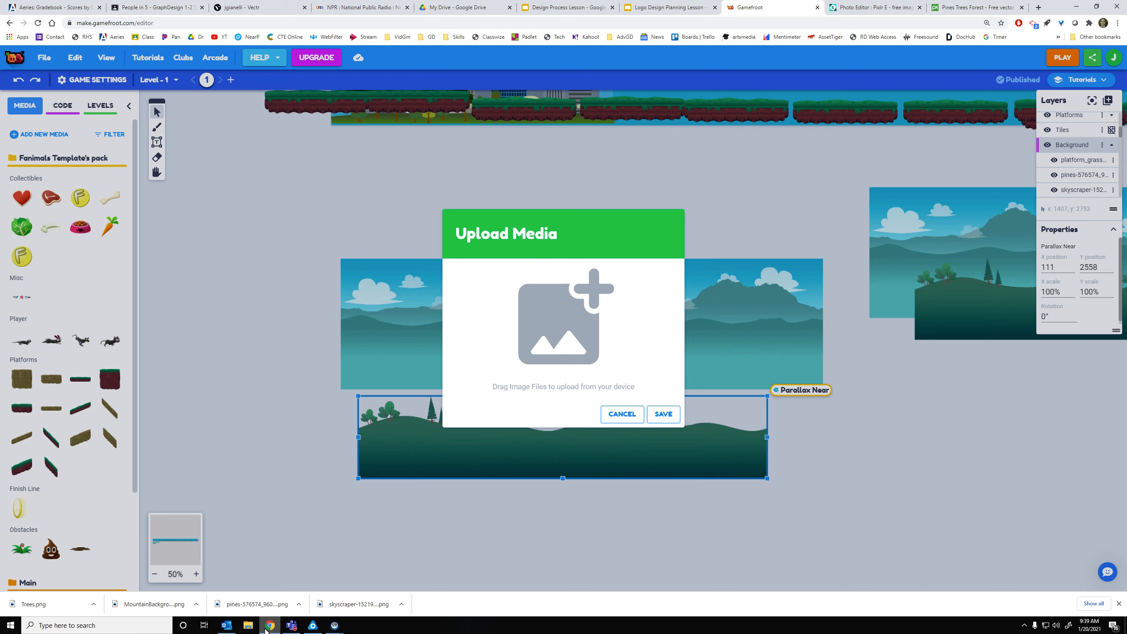
pyautogui.click(586, 347)
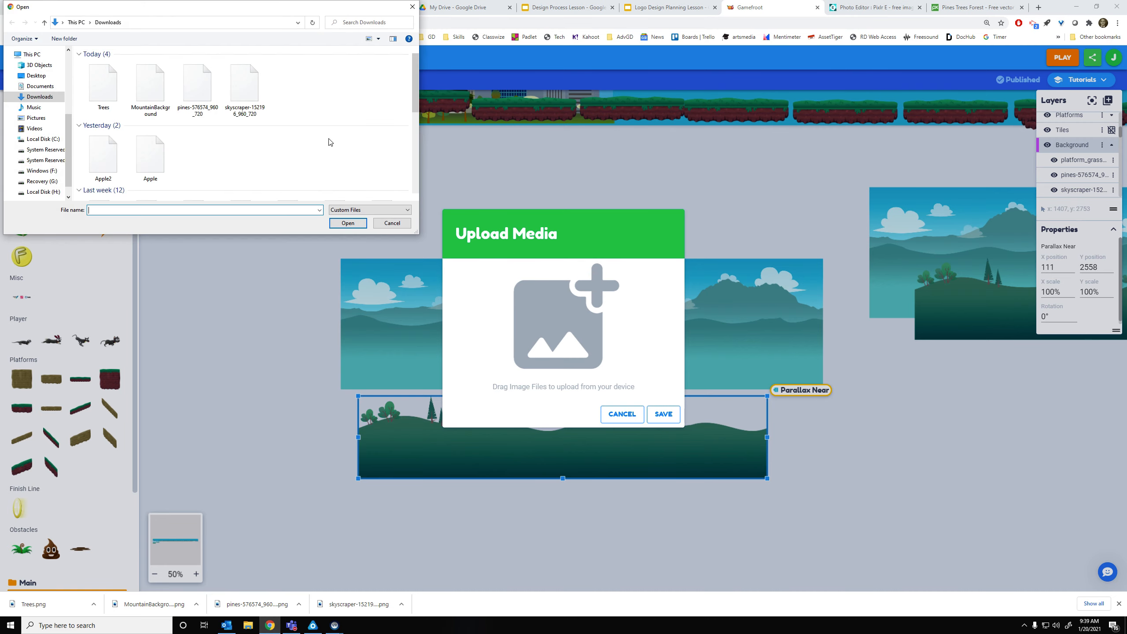
pyautogui.click(108, 102)
pyautogui.keyDown('ctrl'); pyautogui.click(143, 102); pyautogui.keyUp('ctrl')
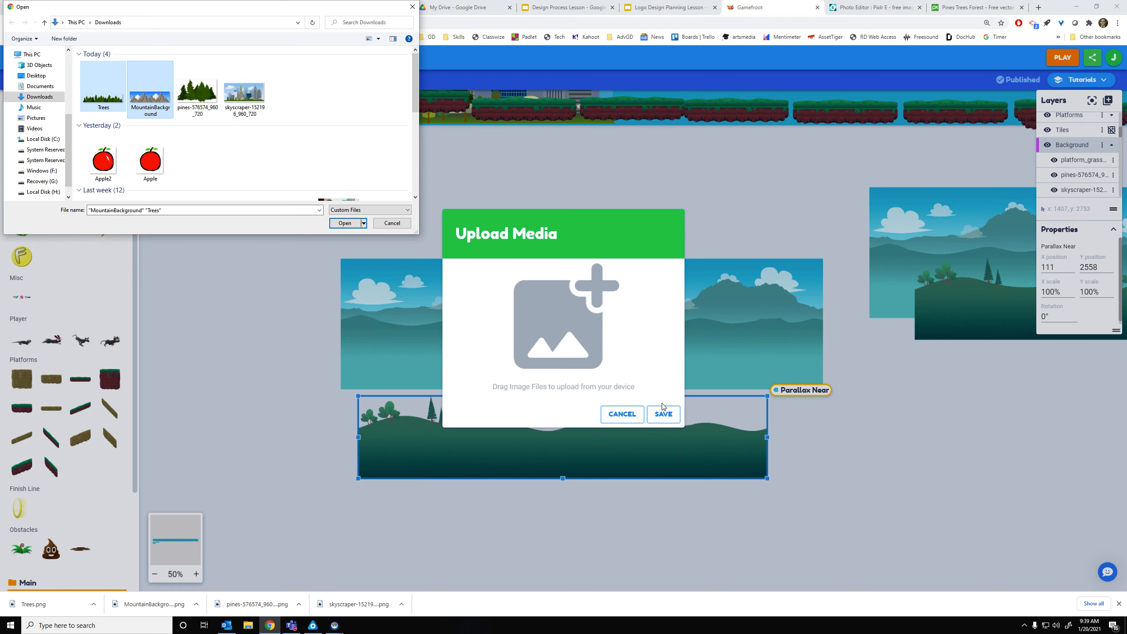
pyautogui.press('Return')
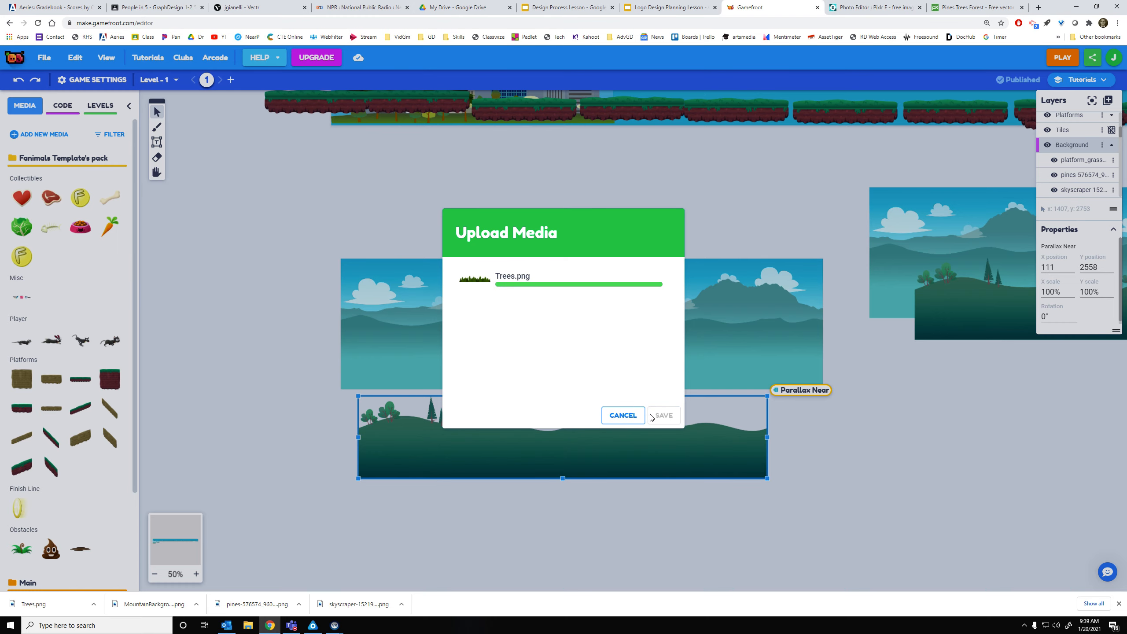
# Save the uploads as sprites and place the mountain image with the pine trees below it
pyautogui.click(664, 416)
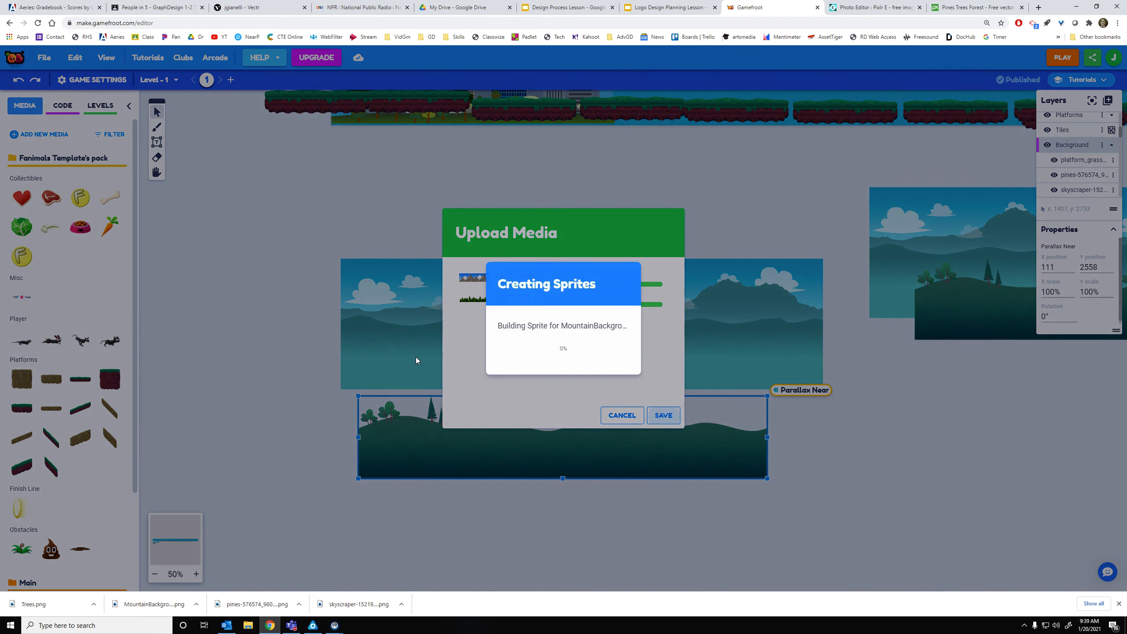
pyautogui.scroll(-4, 90, 365)
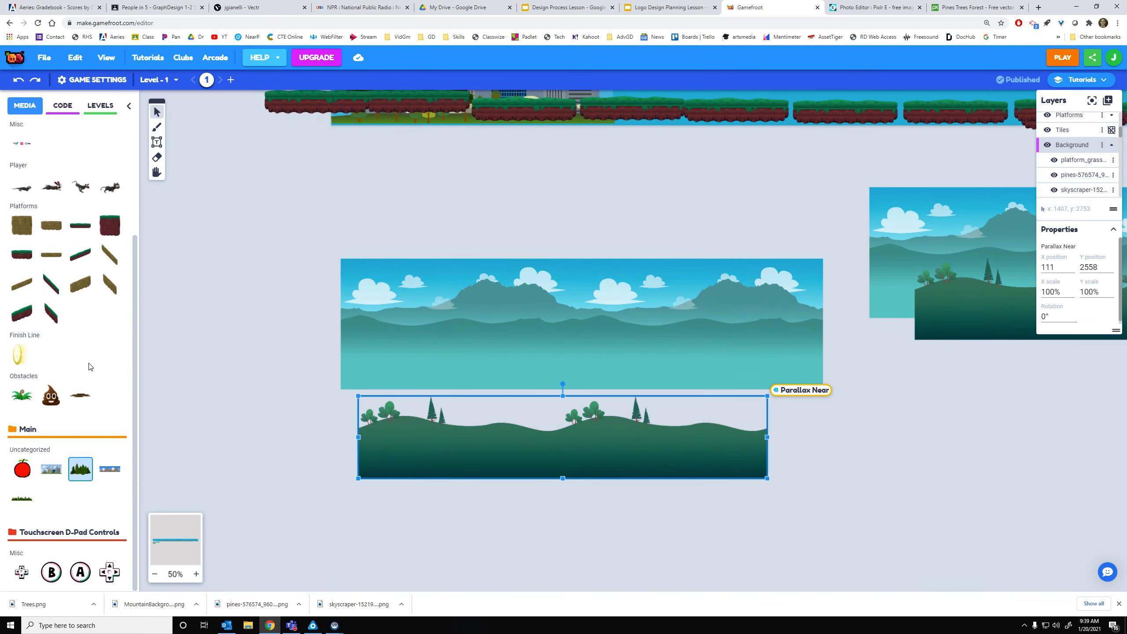
pyautogui.click(115, 471)
pyautogui.scroll(2, 469, 212)
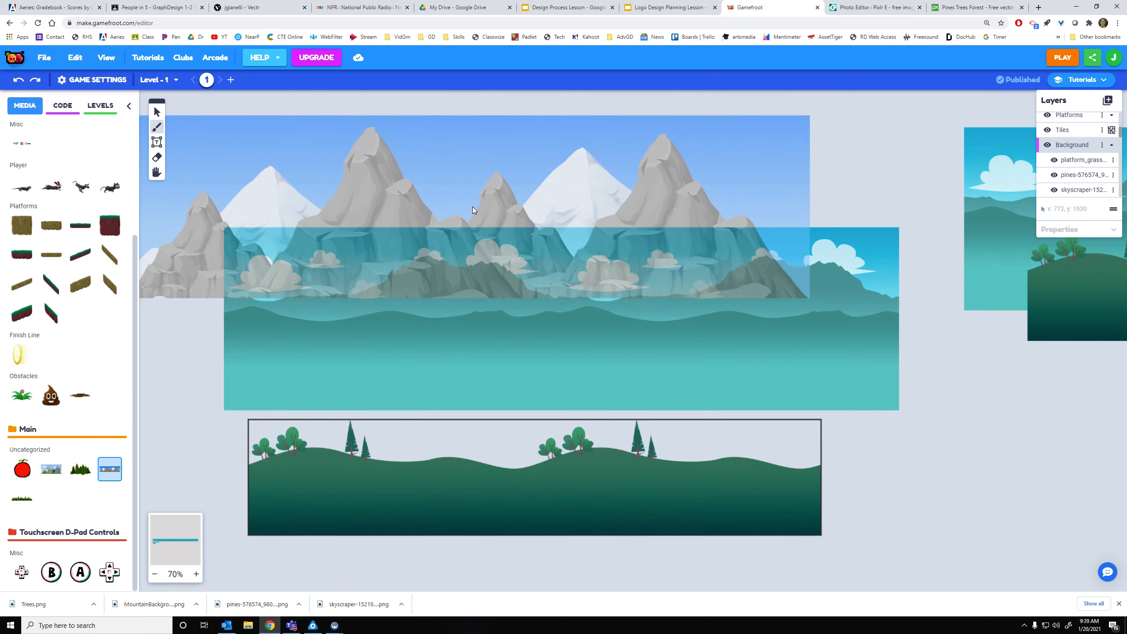
pyautogui.scroll(-5, 472, 206)
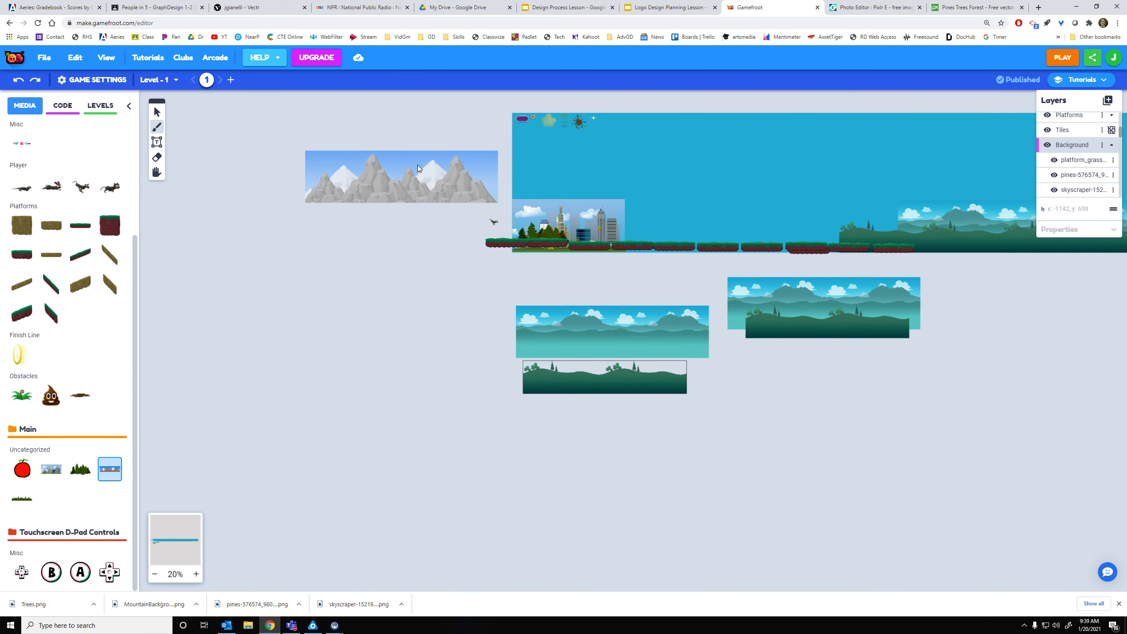
pyautogui.click(412, 147)
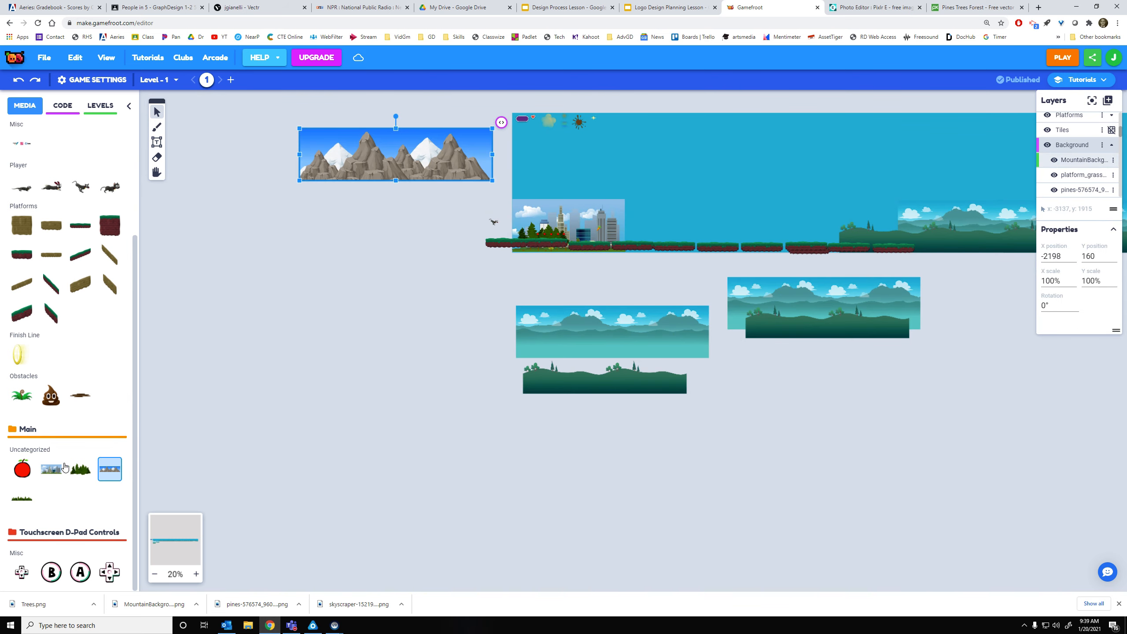
pyautogui.click(31, 499)
pyautogui.click(413, 203)
# Delete the old city, mountain, green hills and small trees background images
pyautogui.click(580, 208)
pyautogui.press('Delete')
pyautogui.click(619, 336)
pyautogui.press('Delete')
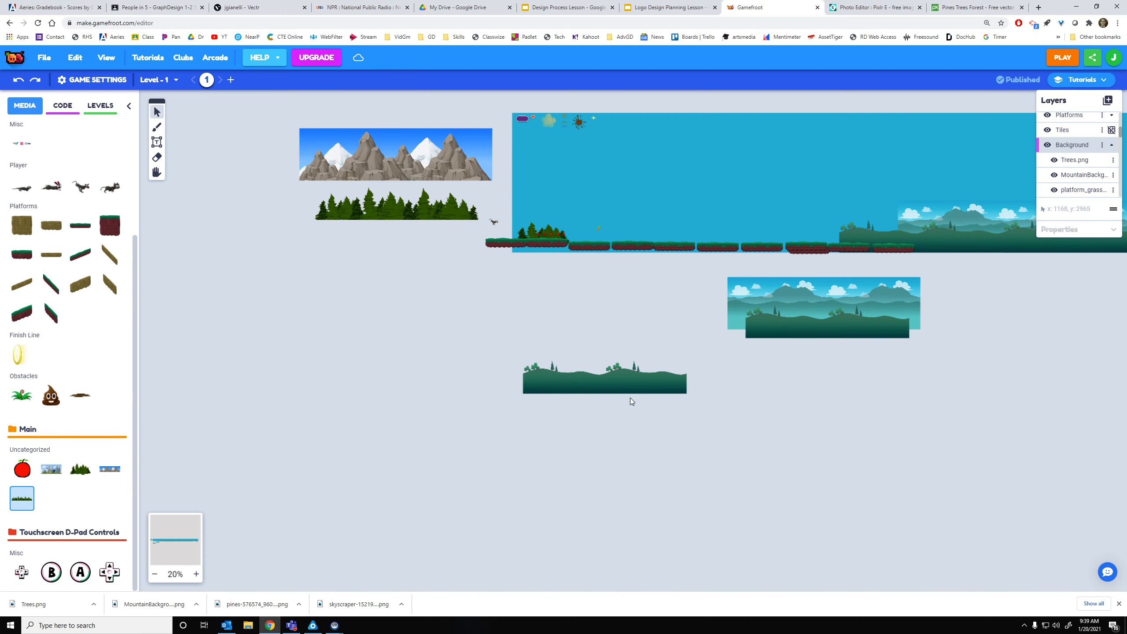
pyautogui.click(627, 383)
pyautogui.press('Delete')
pyautogui.click(812, 296)
pyautogui.press('Delete')
pyautogui.click(819, 334)
pyautogui.press('Delete')
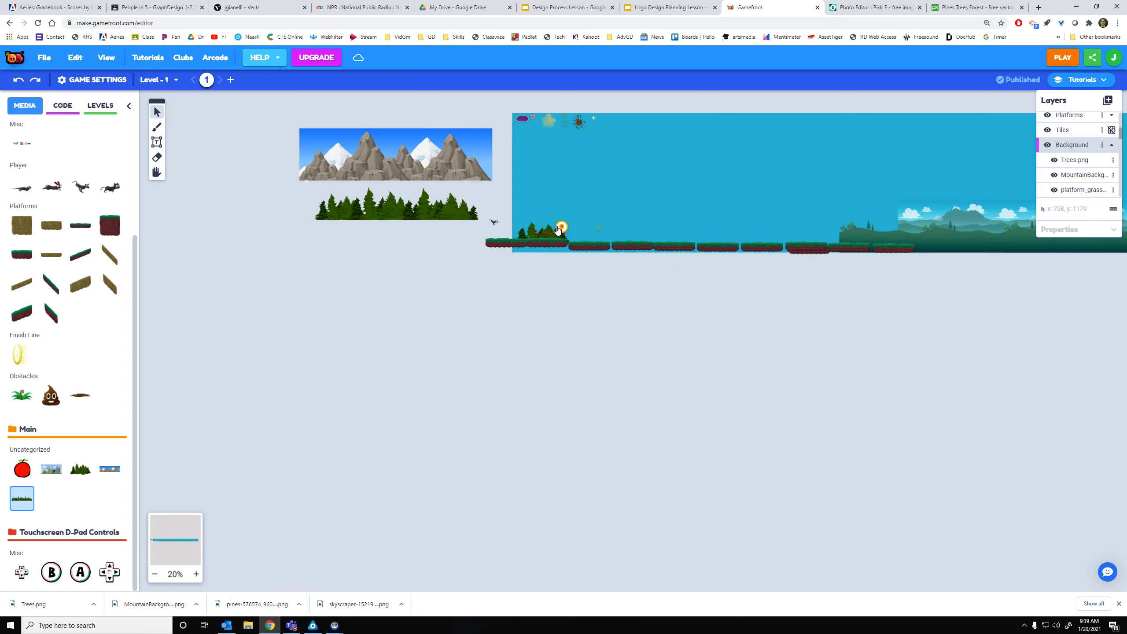
pyautogui.click(545, 231)
pyautogui.press('Delete')
# Delete the two old mountain strips along the level, then return to the new backgrounds
pyautogui.scroll(-2, 979, 341)
pyautogui.moveTo(933, 337); pyautogui.dragTo(466, 337)
pyautogui.moveTo(367, 295); pyautogui.dragTo(999, 275)
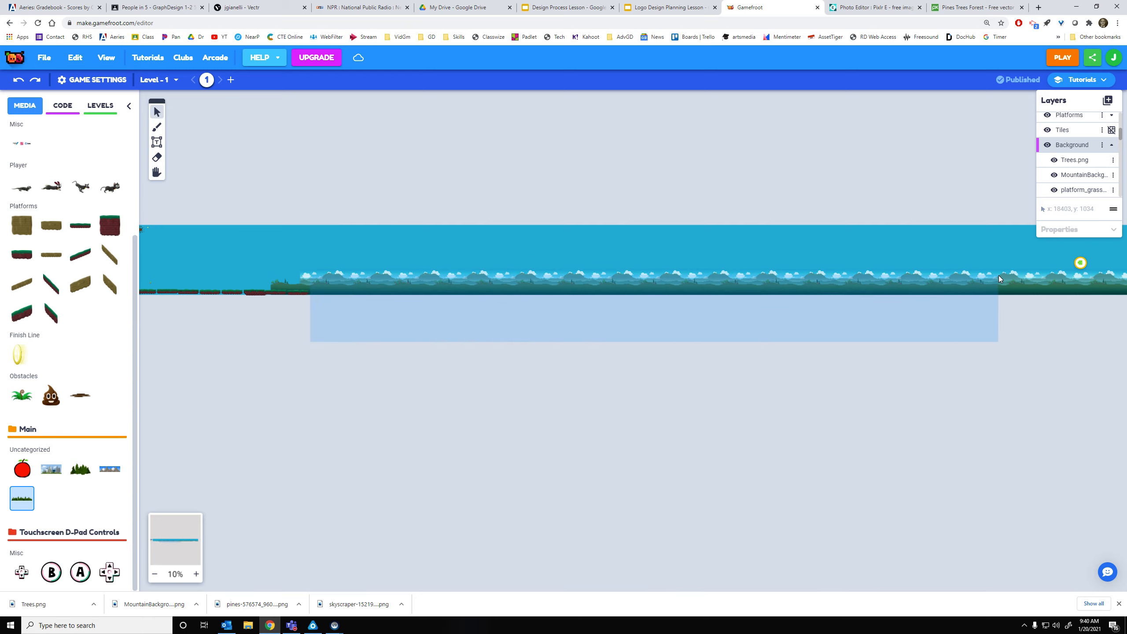
pyautogui.press('Delete')
pyautogui.moveTo(1010, 362); pyautogui.dragTo(944, 295)
pyautogui.press('Delete')
pyautogui.moveTo(257, 409); pyautogui.dragTo(964, 390)
pyautogui.moveTo(562, 391); pyautogui.dragTo(546, 404)
pyautogui.scroll(4, 548, 335)
pyautogui.moveTo(494, 315); pyautogui.dragTo(908, 491)
pyautogui.moveTo(662, 430); pyautogui.dragTo(738, 456)
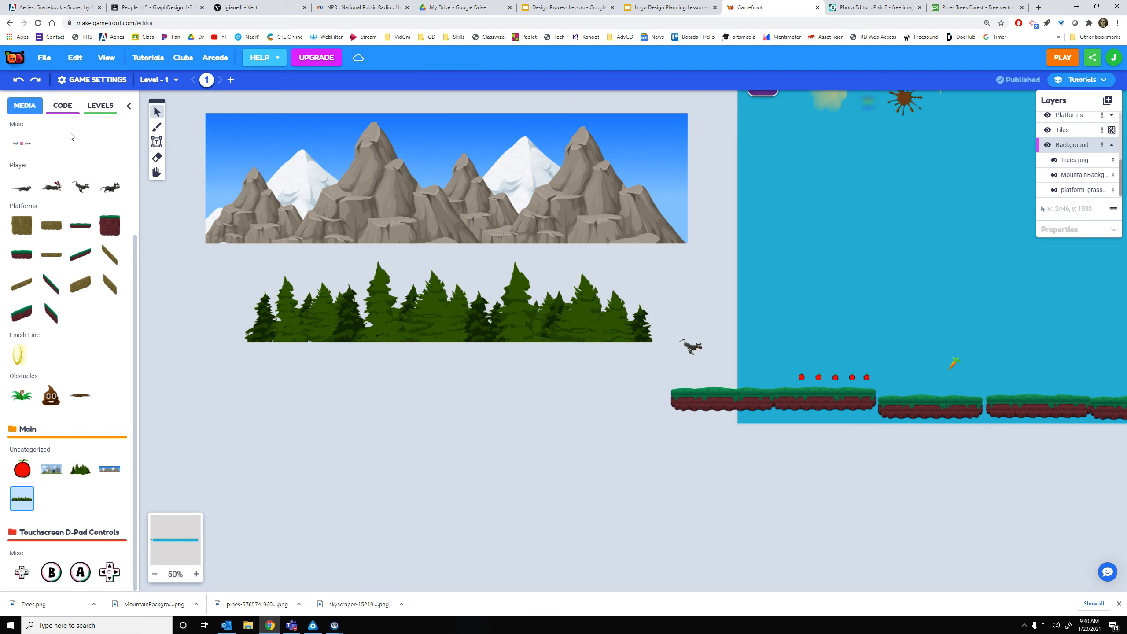
# Inspect the Parallax Near code's Post constantly block, then launch a Level 1 play-test
pyautogui.click(69, 109)
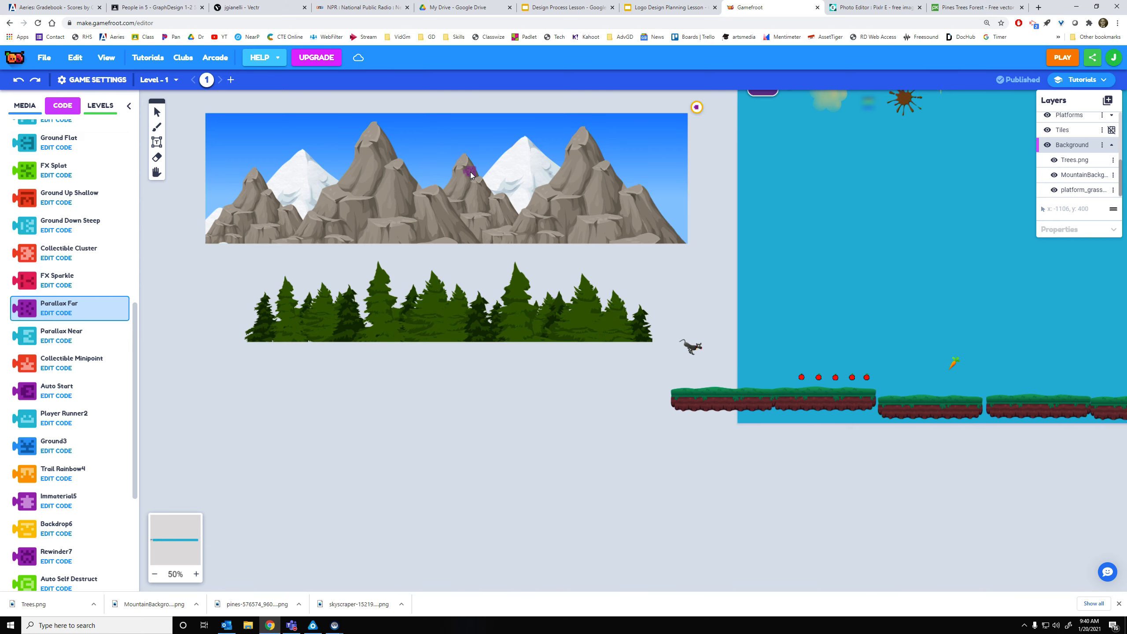
pyautogui.click(56, 341)
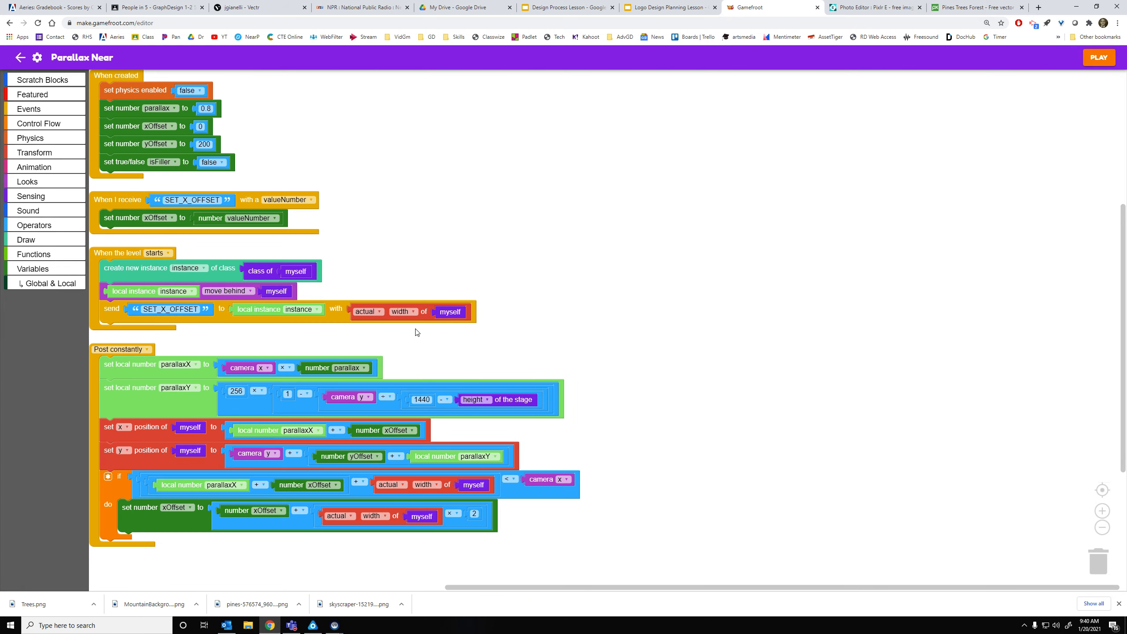
pyautogui.click(22, 59)
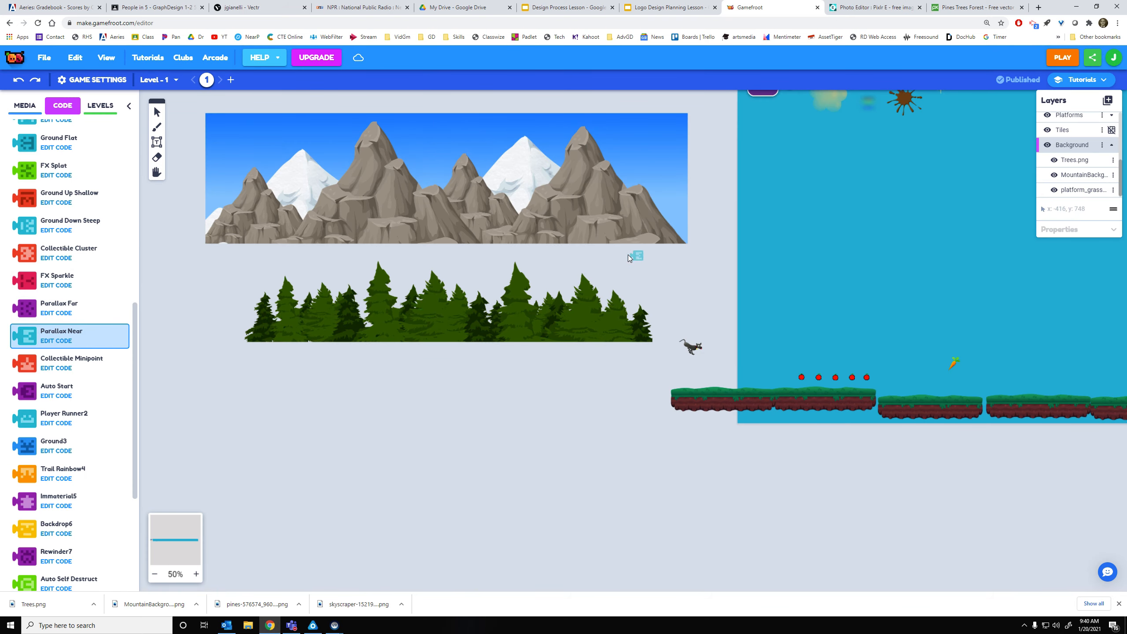
pyautogui.click(70, 342)
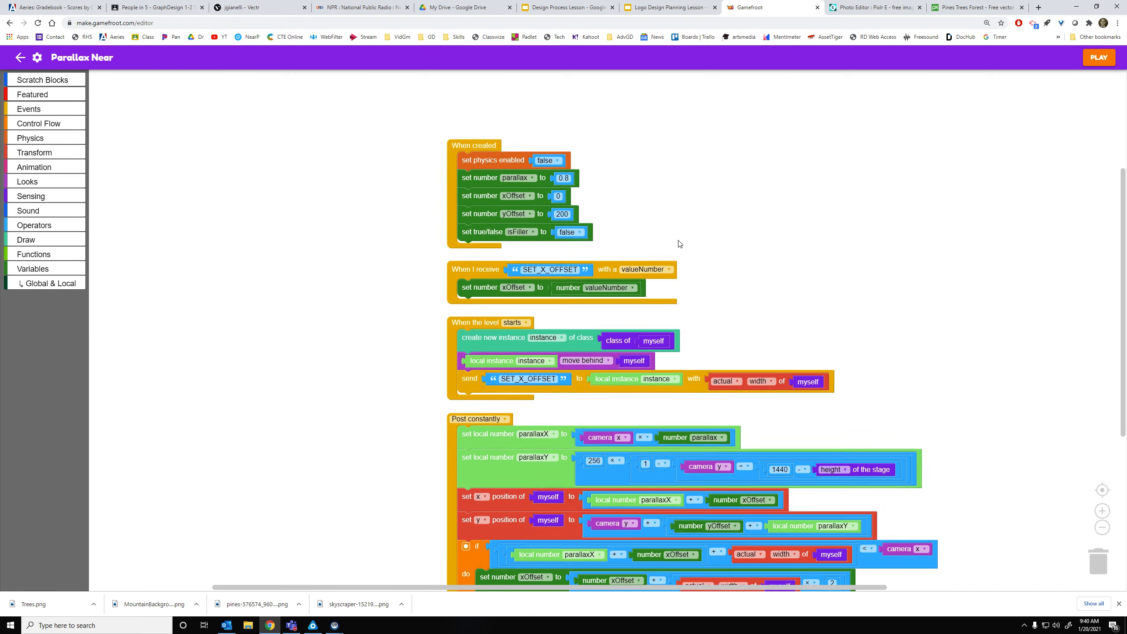
pyautogui.moveTo(681, 244); pyautogui.dragTo(553, 177)
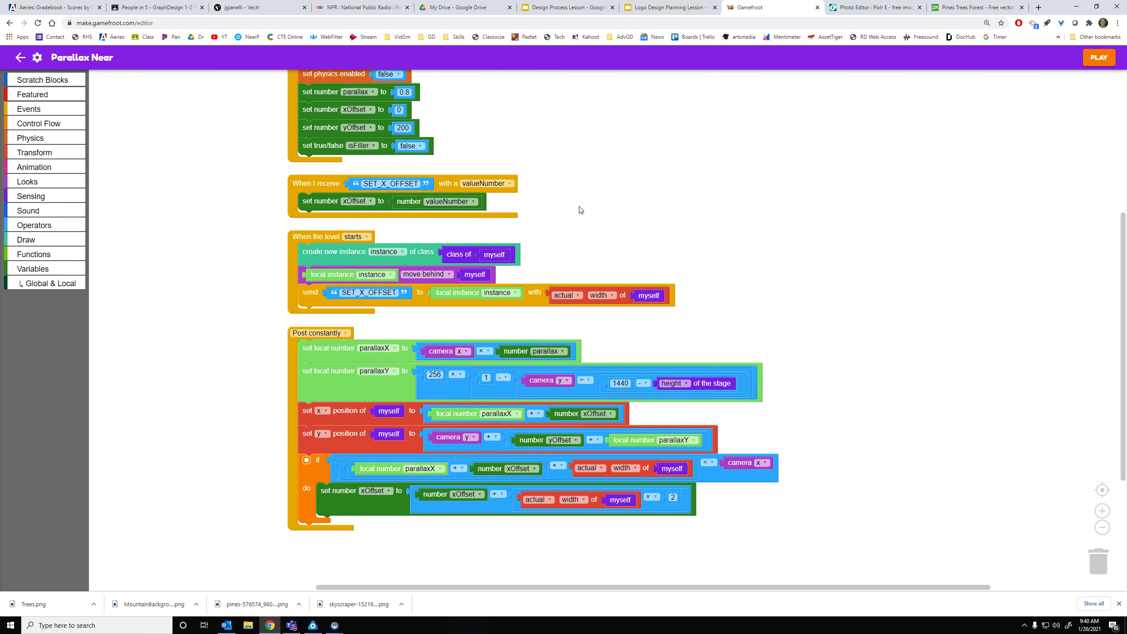
pyautogui.click(20, 59)
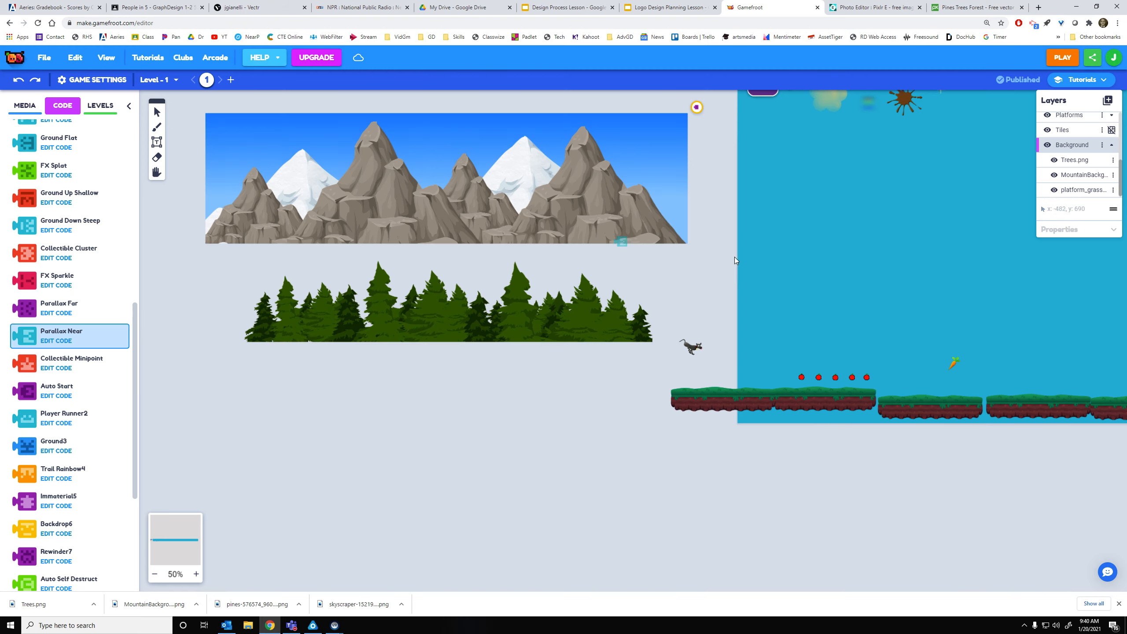
pyautogui.click(1061, 57)
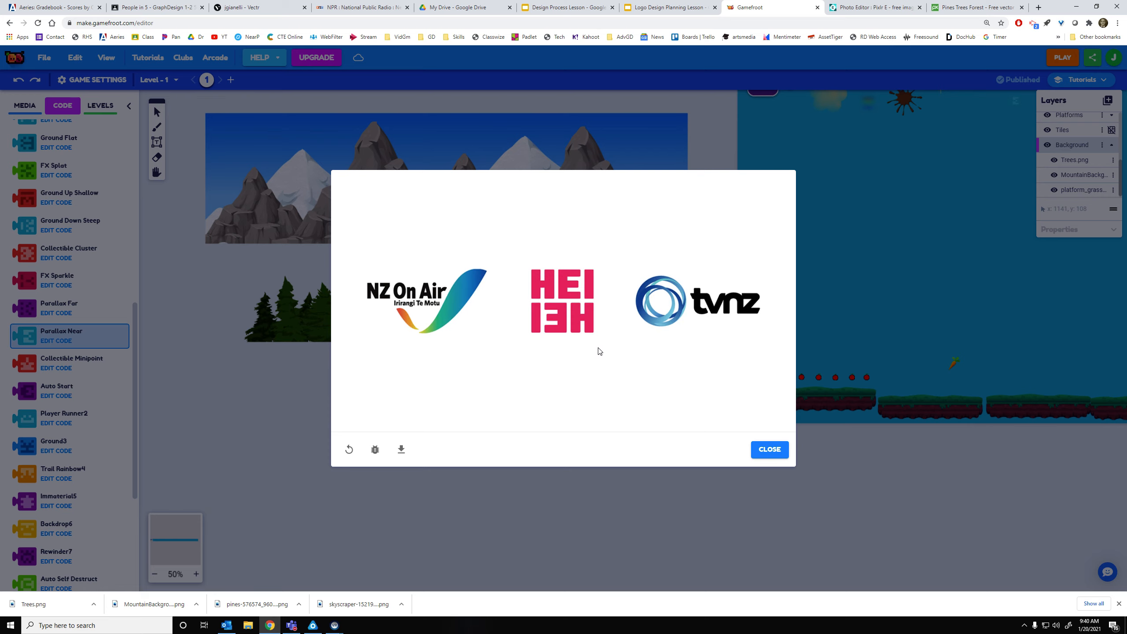
# Play the level, jumping the dog toward the carrot, then close the preview and pan the editor
pyautogui.click(583, 360)
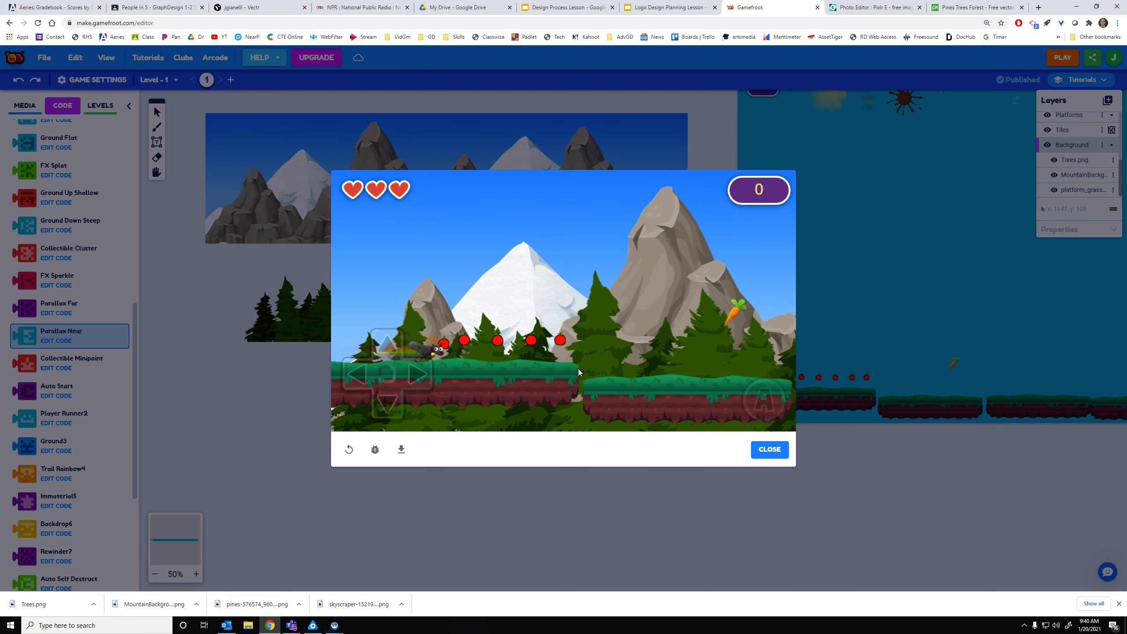
pyautogui.click(604, 369)
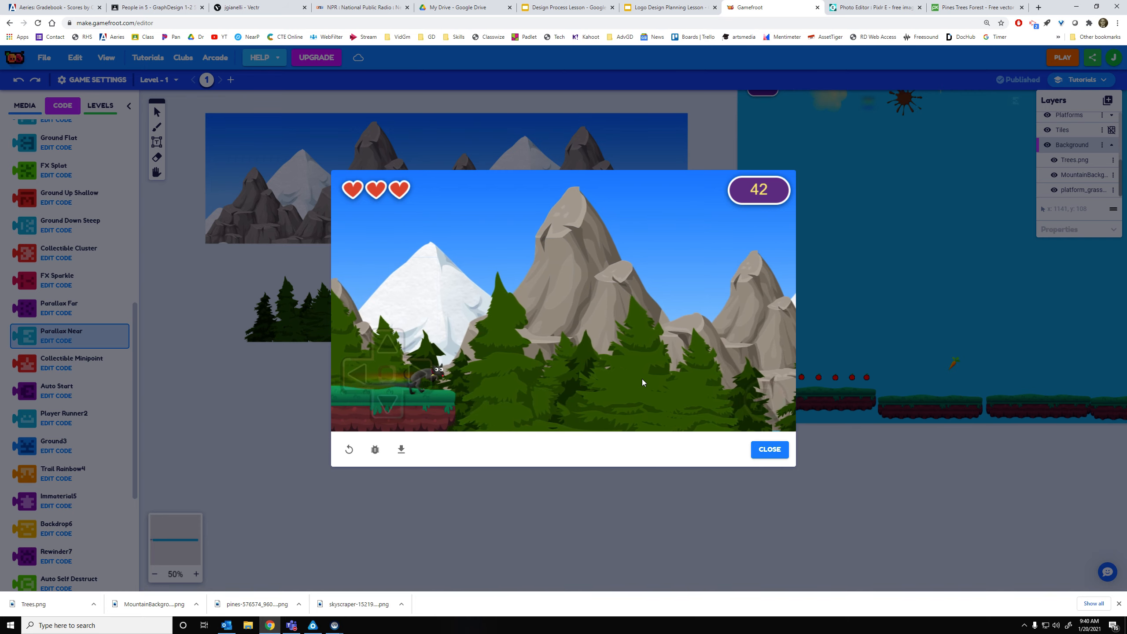
pyautogui.click(642, 378)
pyautogui.click(641, 379)
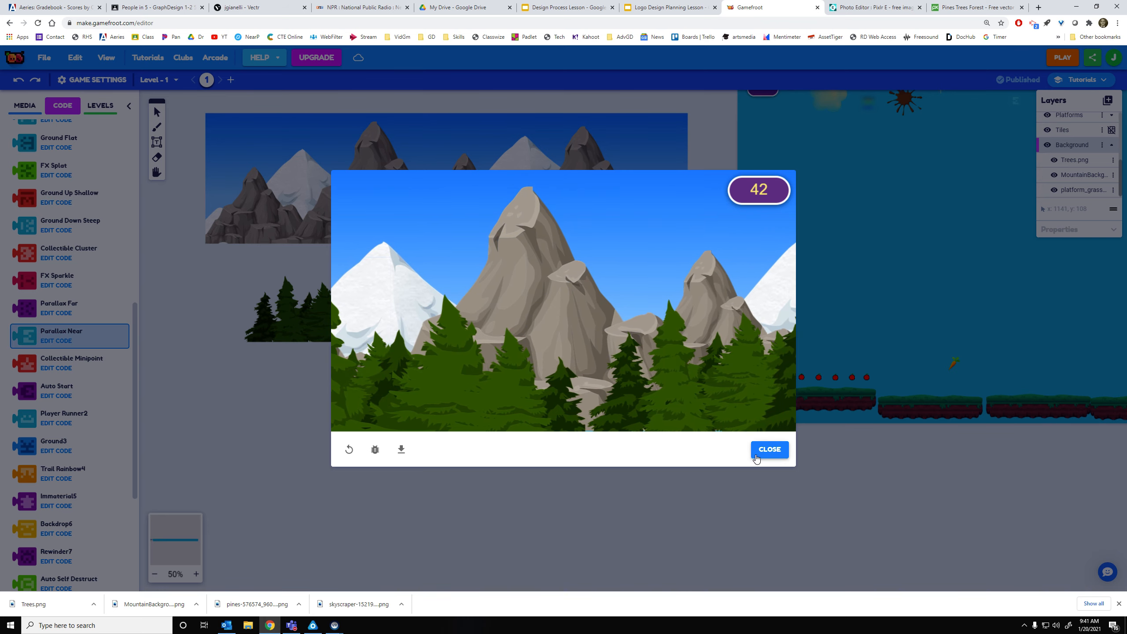
pyautogui.click(769, 450)
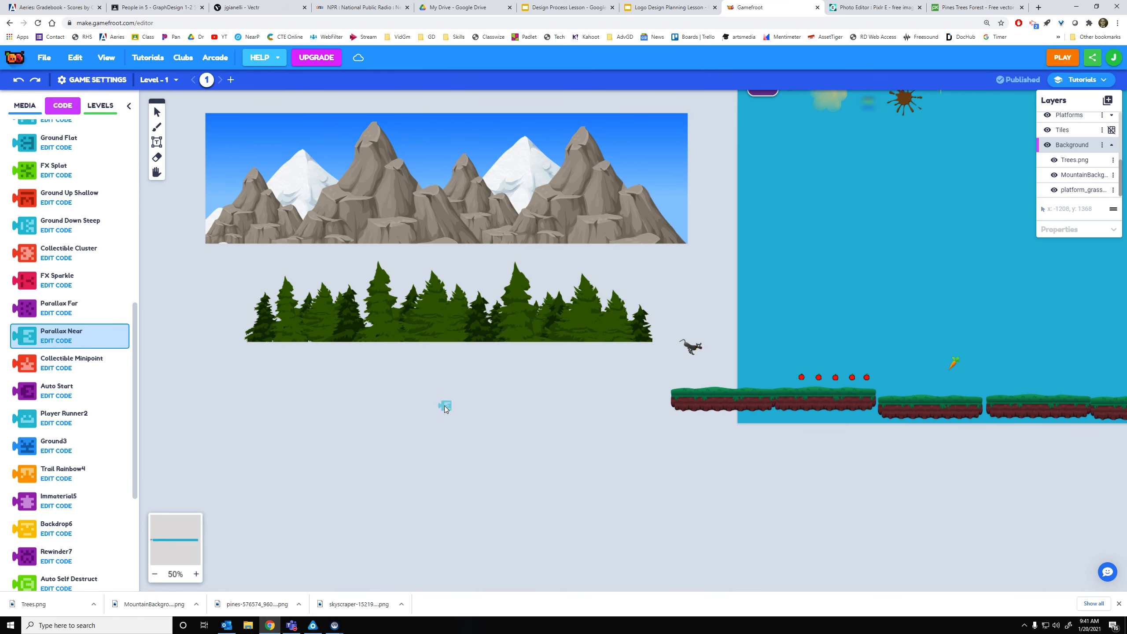
pyautogui.moveTo(600, 433); pyautogui.dragTo(537, 484)
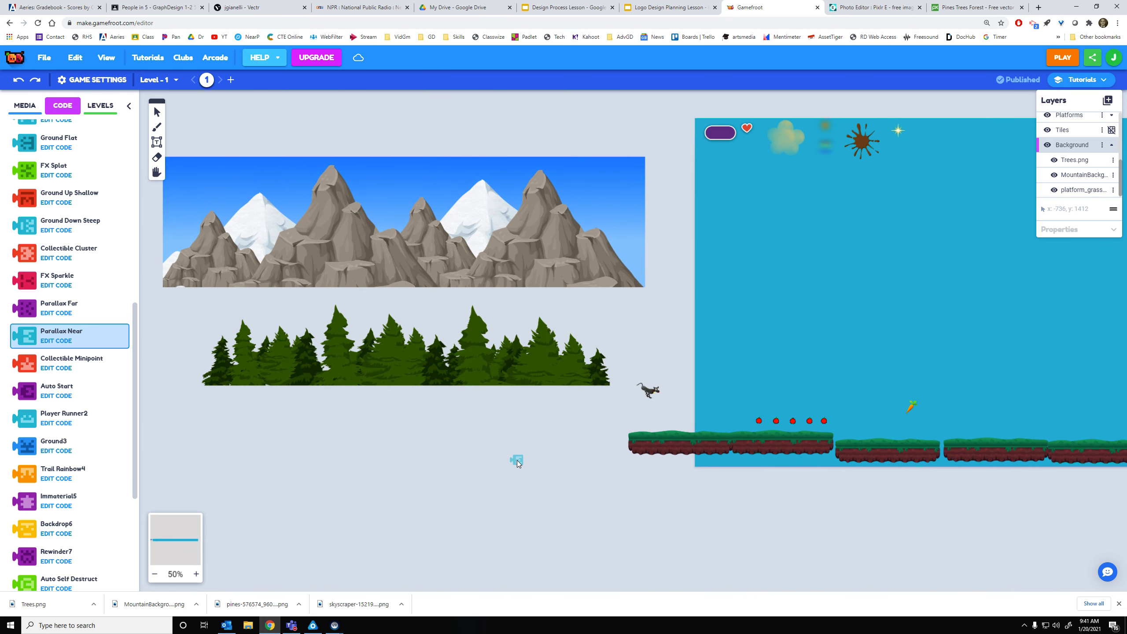